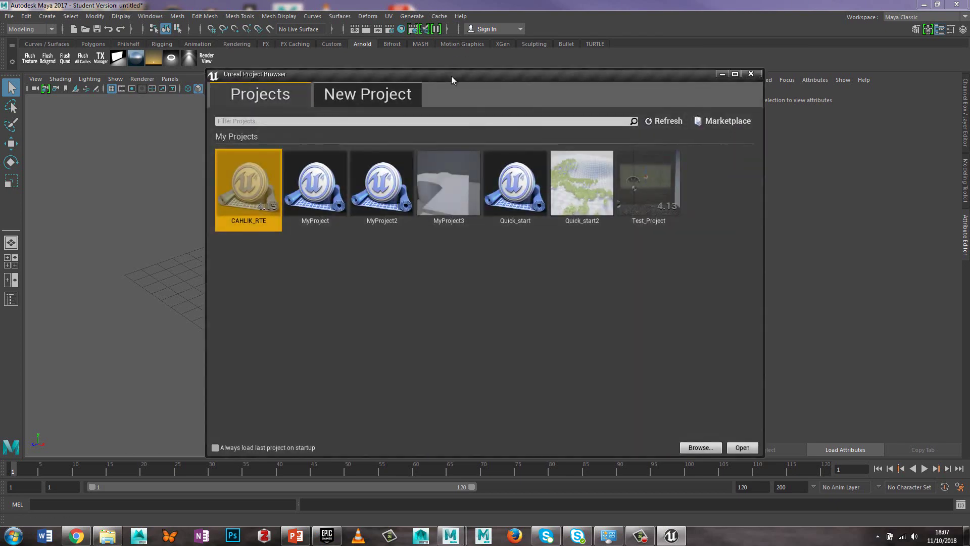
# Switch away from the Unreal Project Browser to the empty Maya grid view.
pyautogui.hotkey('alt', 'Tab')
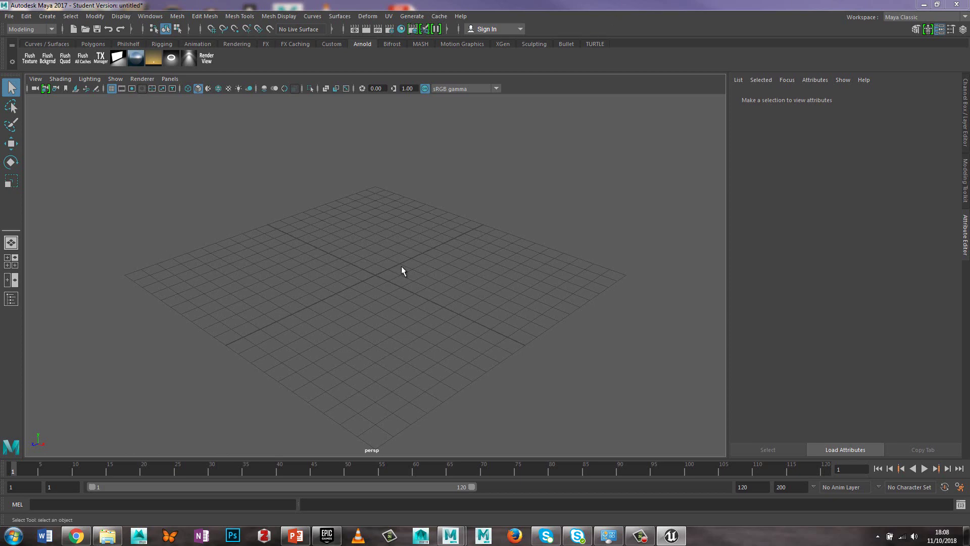
# Orbit and pan the view to look at the wedge body and the flat cylinder.
pyautogui.keyDown('alt'); pyautogui.moveTo(401, 266); pyautogui.dragTo(383, 272); pyautogui.keyUp('alt')
pyautogui.keyDown('alt'); pyautogui.moveTo(383, 272); pyautogui.dragTo(372, 250, button='middle'); pyautogui.keyUp('alt')
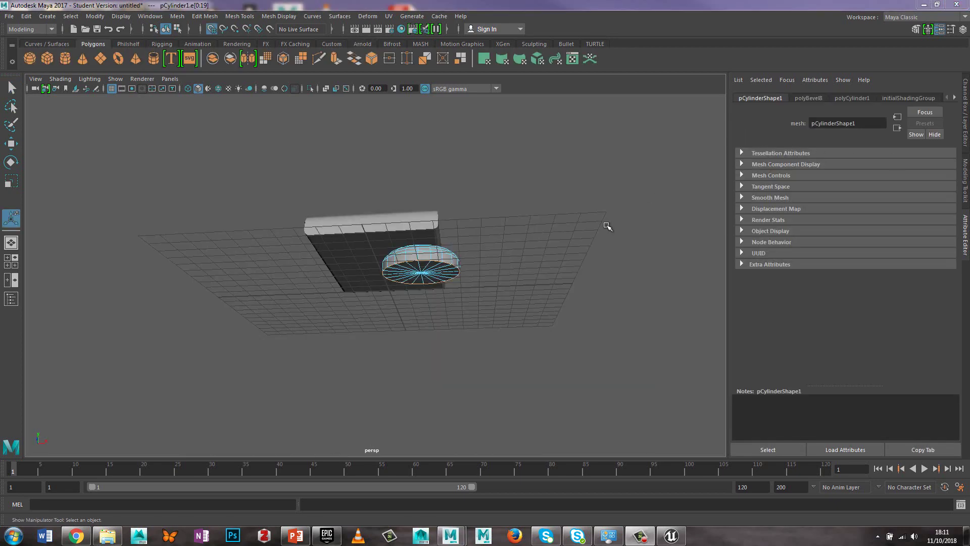
pyautogui.keyDown('alt'); pyautogui.moveTo(530, 236); pyautogui.dragTo(489, 242); pyautogui.keyUp('alt')
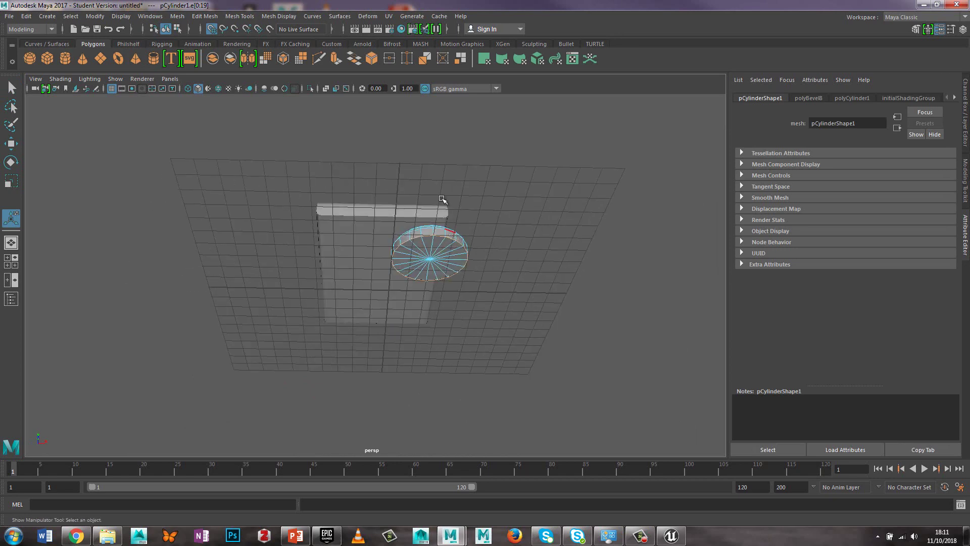
# Bevel the cylinder's rim edges with fraction 0.5 and return to Object Mode.
pyautogui.click(376, 60)
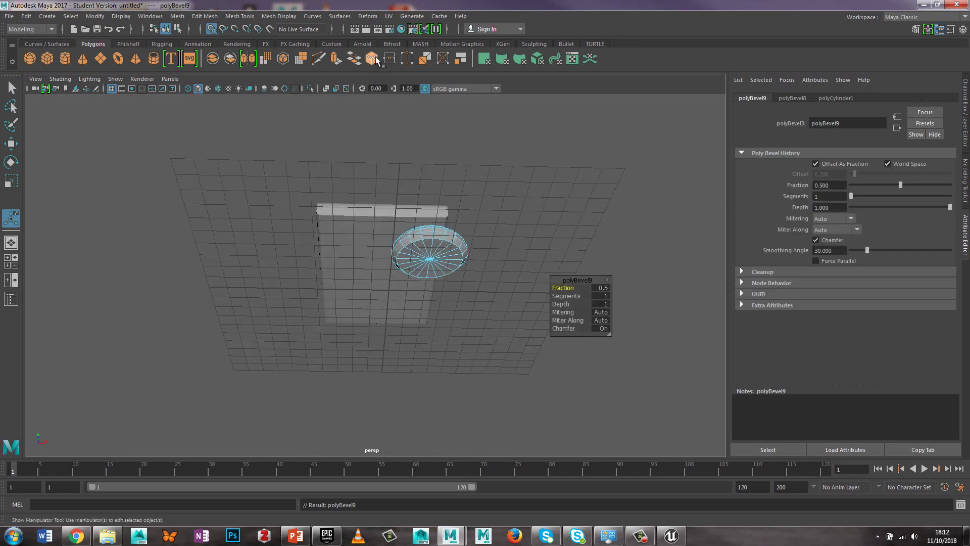
pyautogui.keyDown('alt'); pyautogui.moveTo(543, 210); pyautogui.dragTo(506, 256); pyautogui.keyUp('alt')
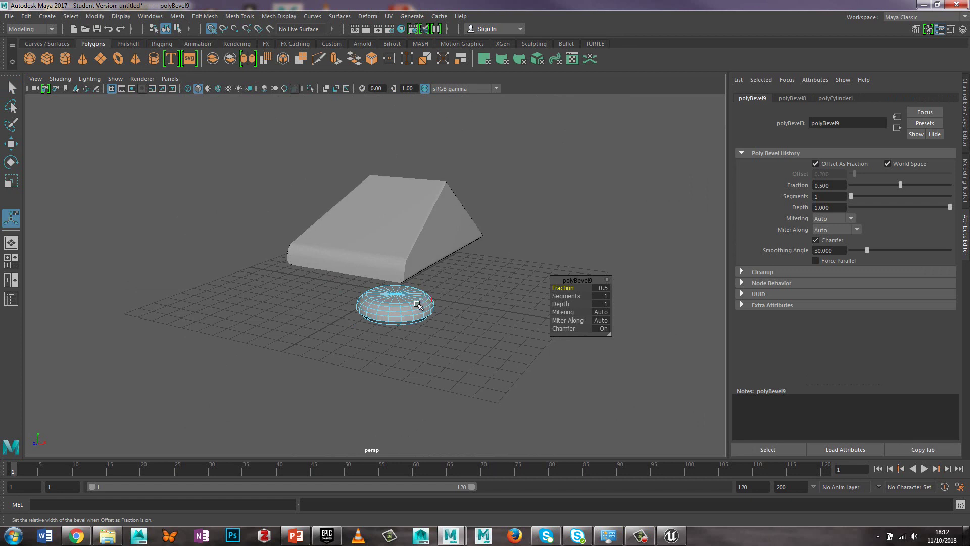
pyautogui.moveTo(415, 304); pyautogui.dragTo(465, 245, button='right')
pyautogui.click(465, 242)
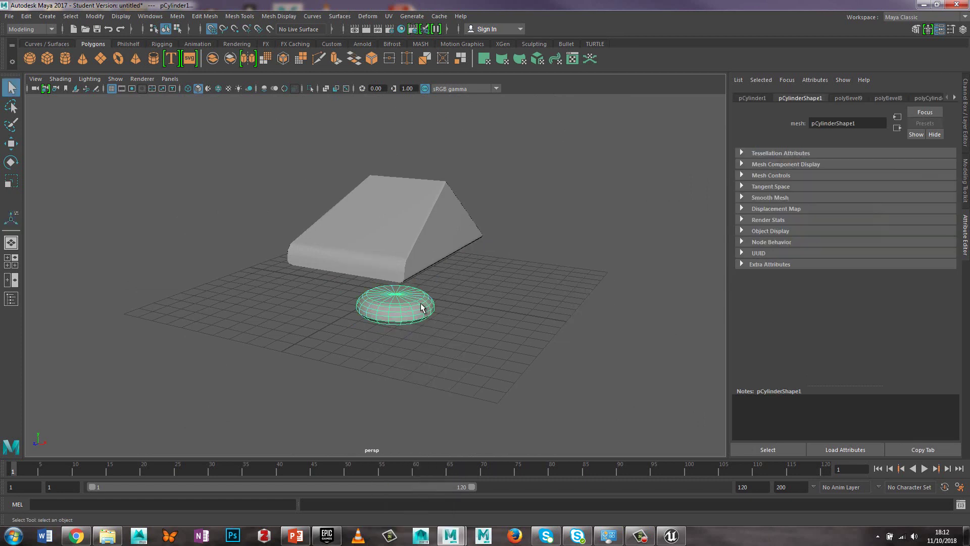
pyautogui.click(456, 303)
pyautogui.click(410, 305)
# Select the edge loop around the cylinder's top rim.
pyautogui.scroll(3, 408, 309)
pyautogui.scroll(1, 407, 312)
pyautogui.moveTo(419, 341); pyautogui.dragTo(419, 230, button='right')
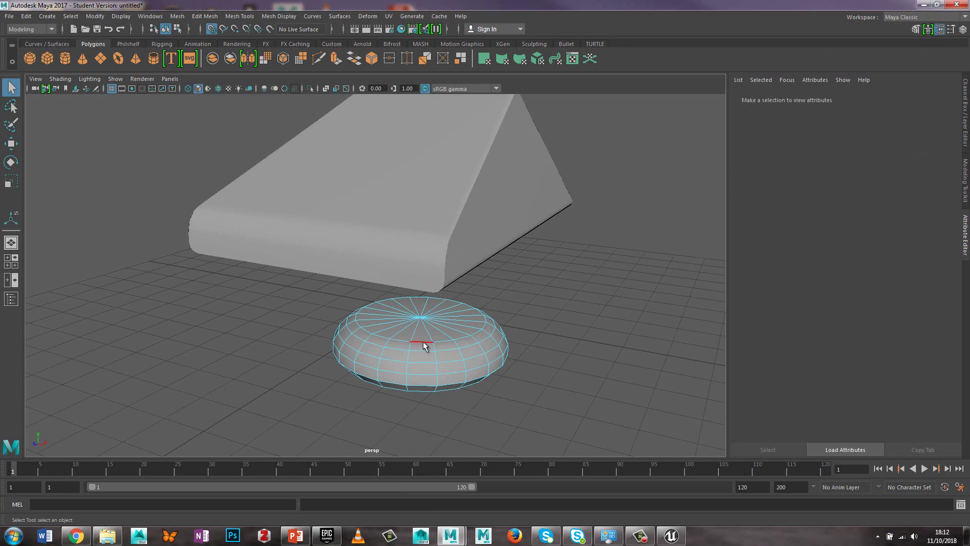
pyautogui.doubleClick(423, 341)
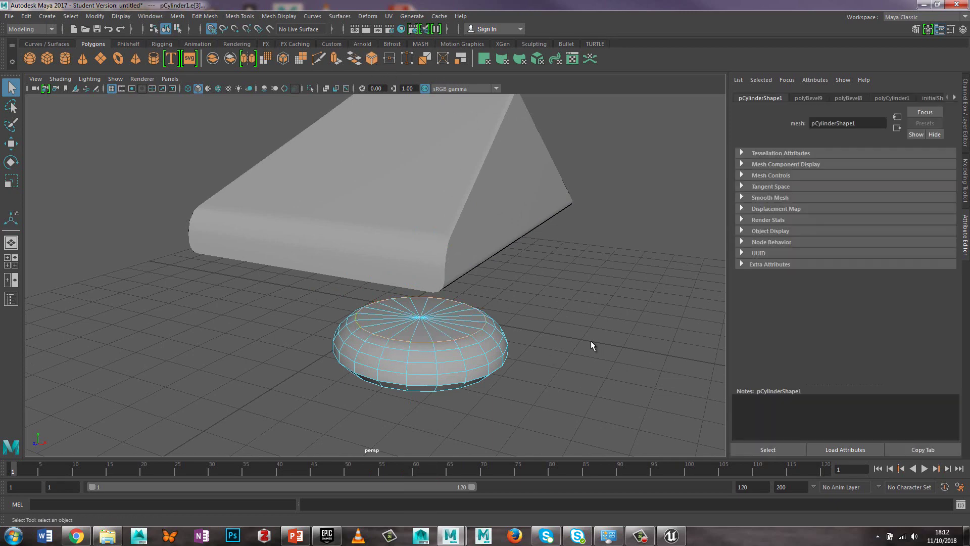
pyautogui.keyDown('alt'); pyautogui.moveTo(563, 340); pyautogui.dragTo(517, 359); pyautogui.keyUp('alt')
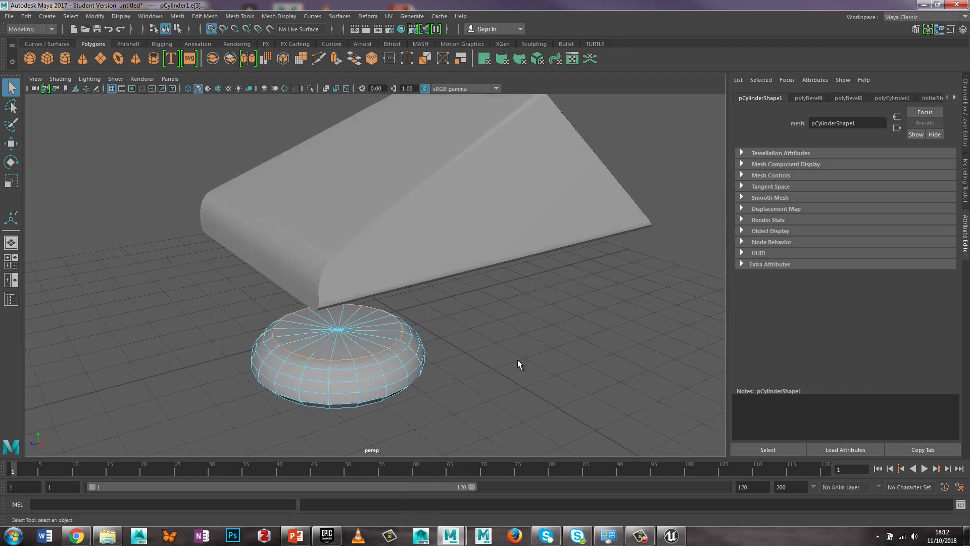
pyautogui.scroll(-3, 488, 330)
pyautogui.scroll(2, 488, 330)
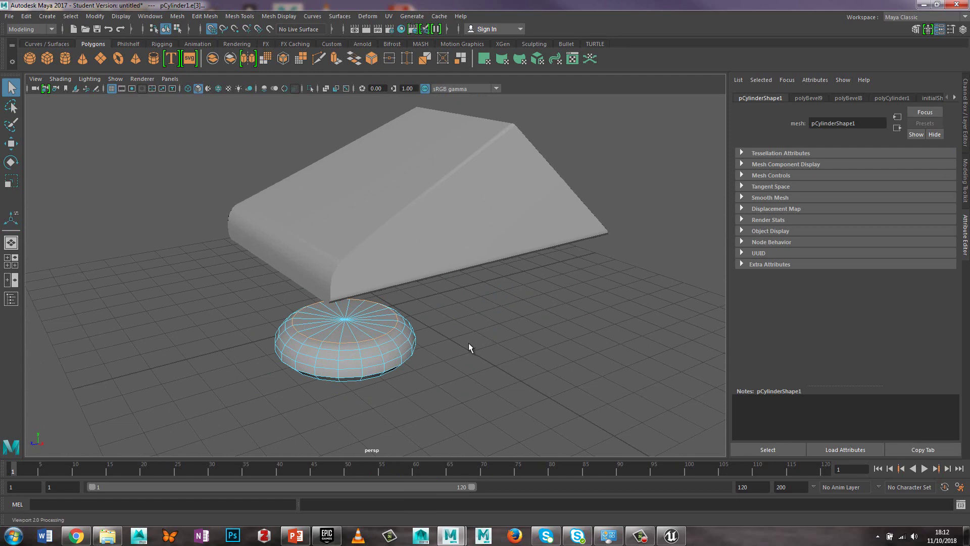
# Go back to Object Mode with the cylinder selected and show the PhilShelf shelf.
pyautogui.moveTo(416, 256); pyautogui.dragTo(469, 244, button='right')
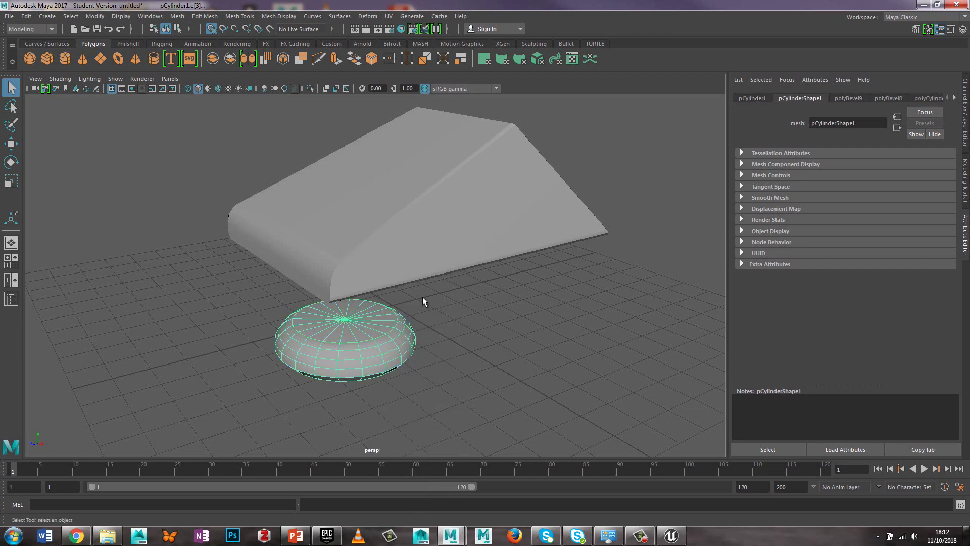
pyautogui.keyDown('alt'); pyautogui.moveTo(393, 335); pyautogui.dragTo(365, 356); pyautogui.keyUp('alt')
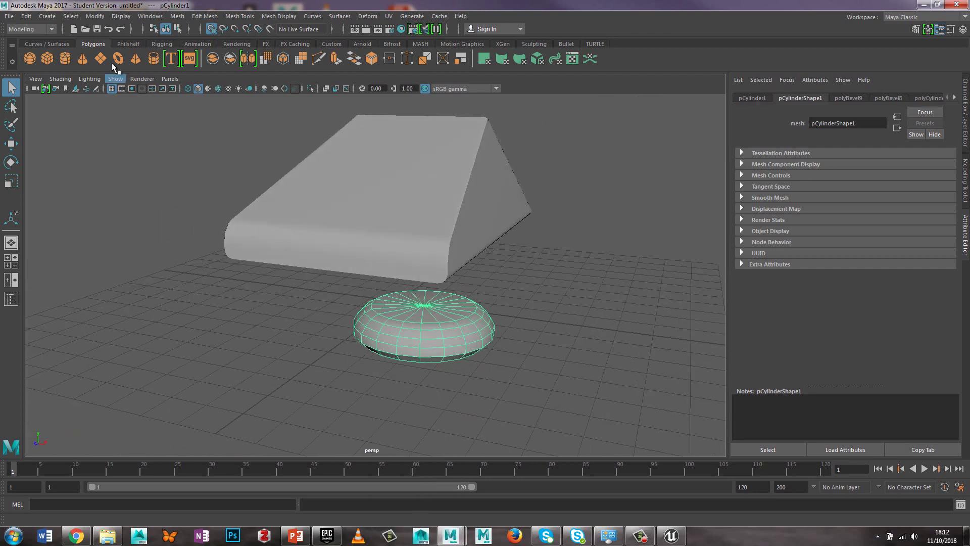
pyautogui.click(128, 44)
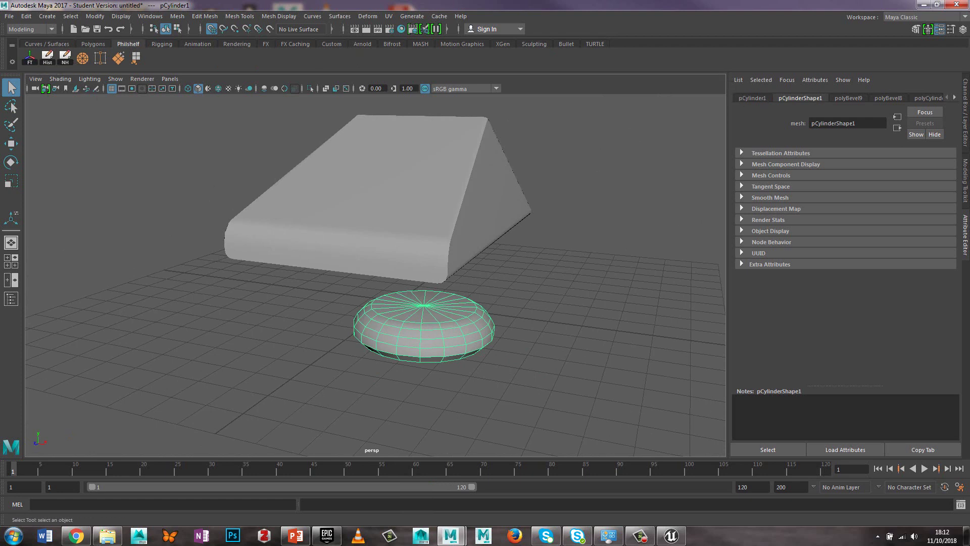
# Freeze transforms and delete history on the car body pCube1.
pyautogui.click(965, 91)
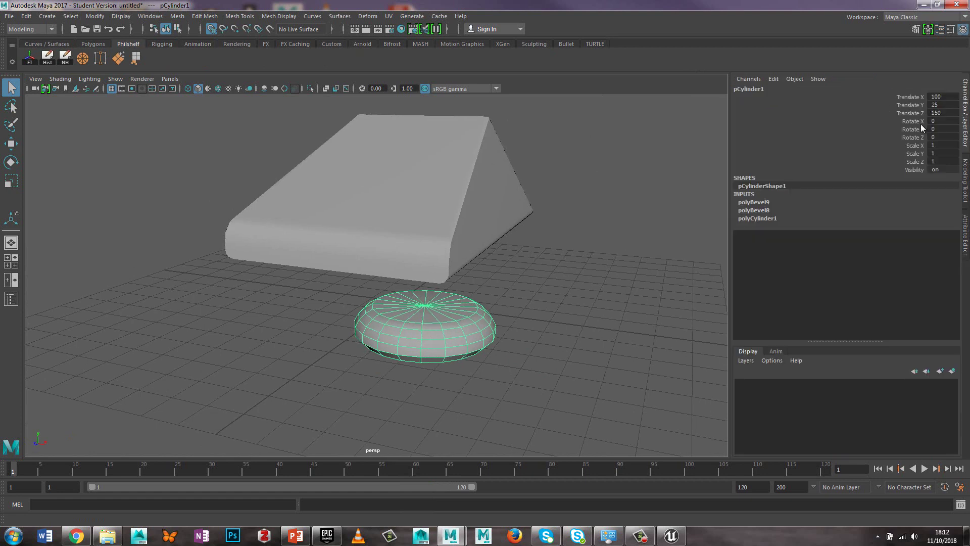
pyautogui.click(420, 212)
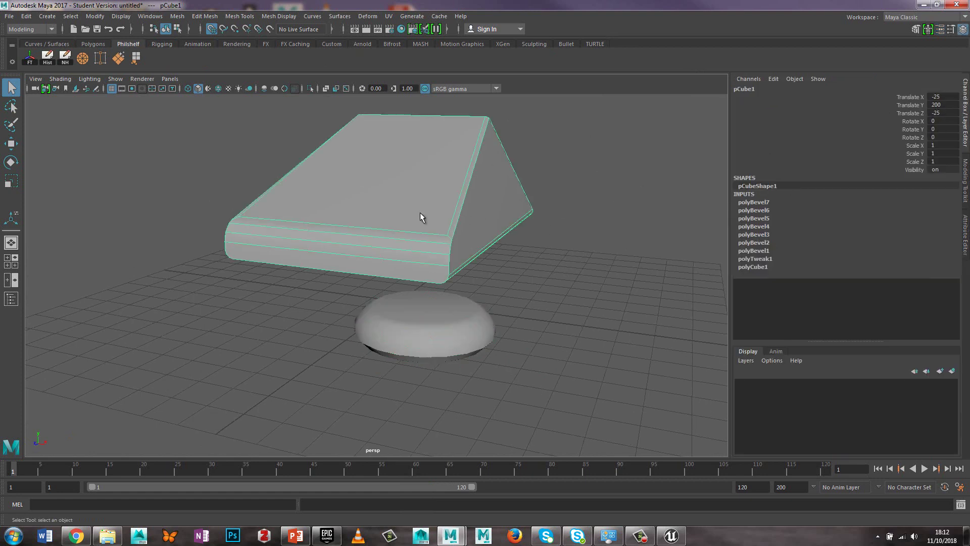
pyautogui.click(29, 60)
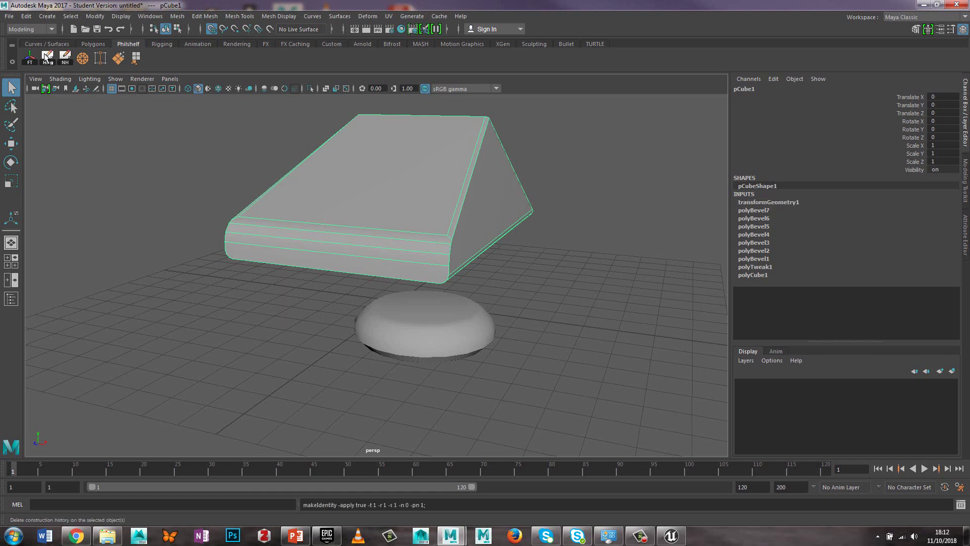
pyautogui.click(47, 57)
# Freeze transforms and delete history on the wheel cylinder pCylinder1.
pyautogui.click(470, 323)
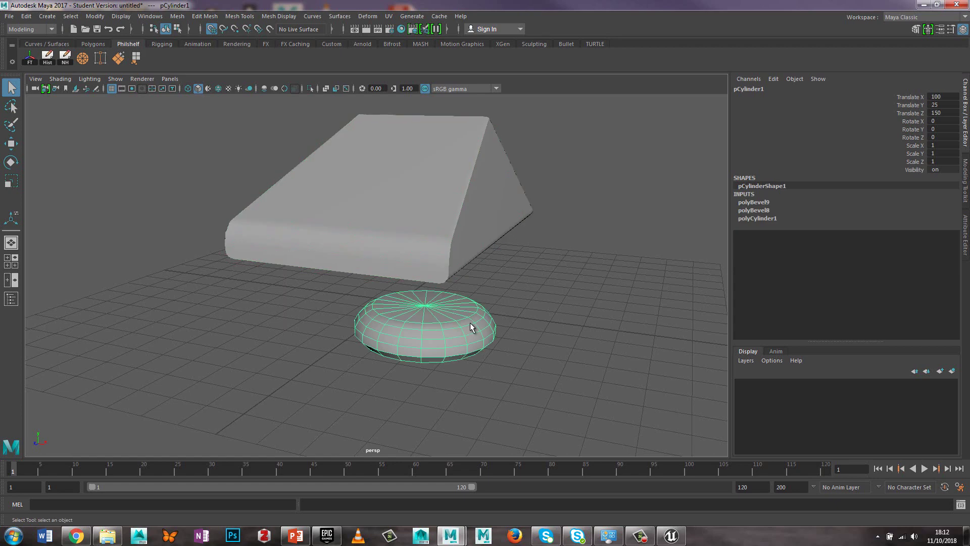
pyautogui.click(29, 57)
pyautogui.click(47, 57)
pyautogui.click(584, 305)
pyautogui.click(425, 337)
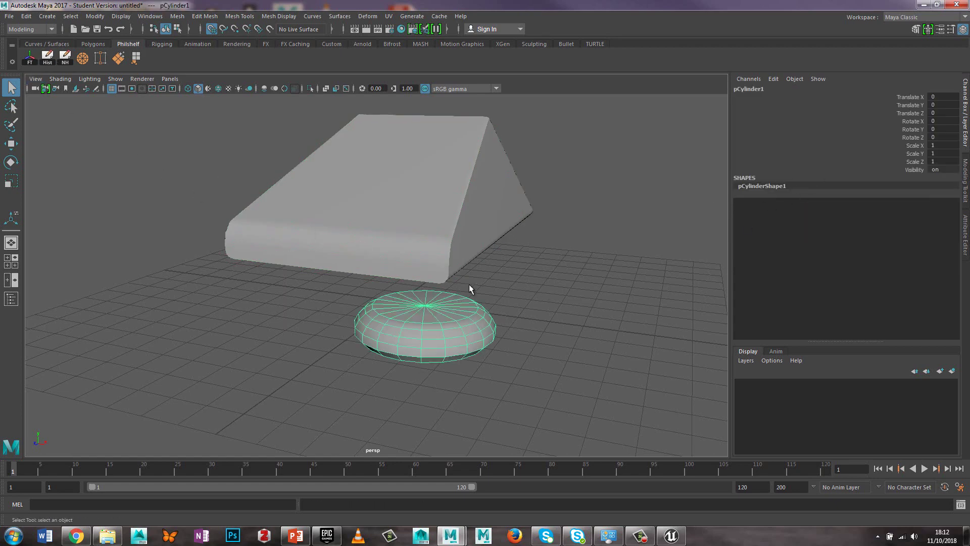
# Rotate the cylinder to Rotate Z 90 so it stands upright.
pyautogui.press('e')
pyautogui.moveTo(439, 309); pyautogui.dragTo(459, 347)
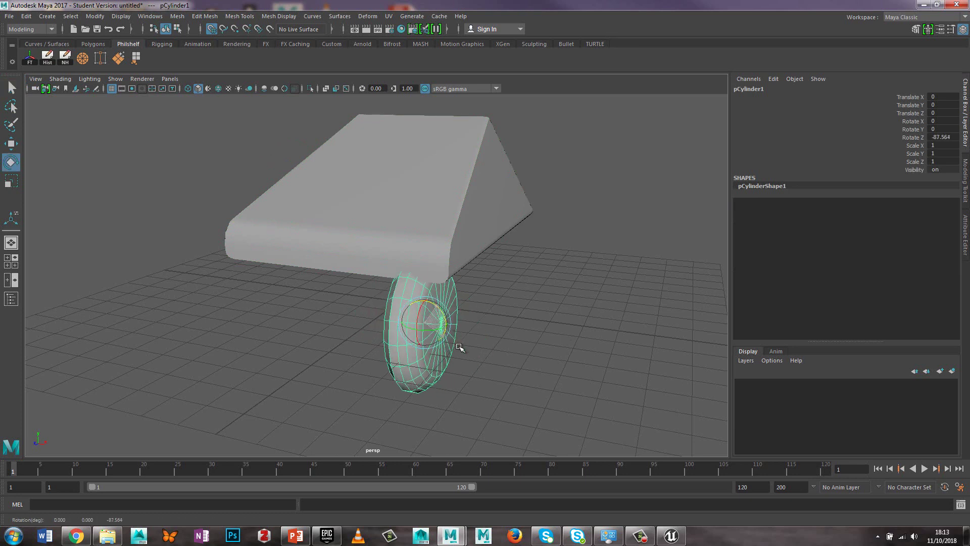
pyautogui.doubleClick(941, 138)
pyautogui.press('Return')
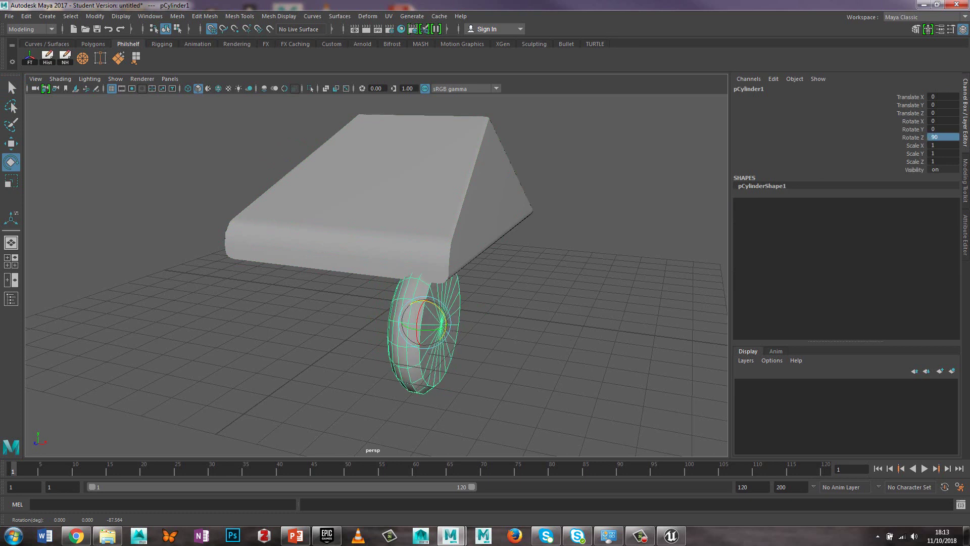
# Move the wheel to X -350 and scale it down to 0.742.
pyautogui.press('w')
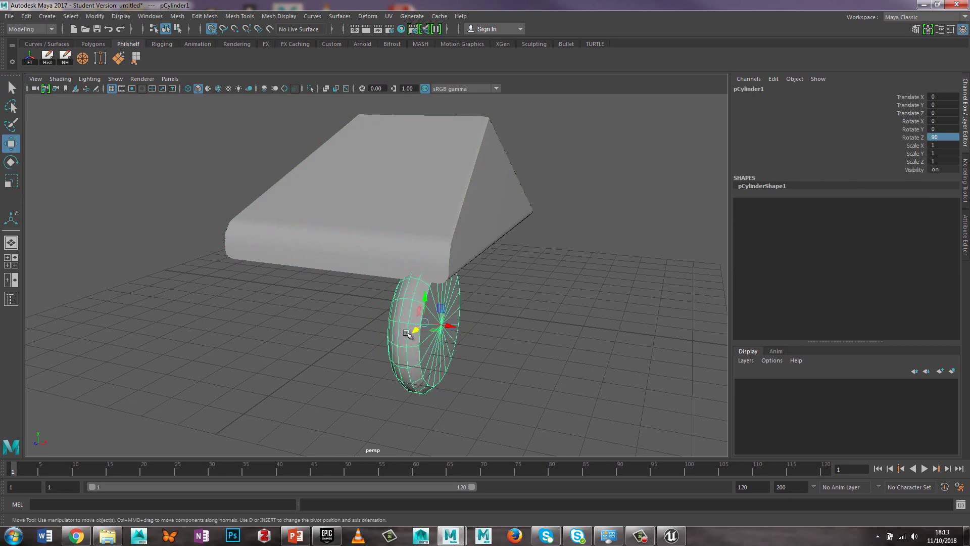
pyautogui.moveTo(439, 326); pyautogui.dragTo(485, 320)
pyautogui.keyDown('alt'); pyautogui.moveTo(577, 296); pyautogui.dragTo(535, 296); pyautogui.keyUp('alt')
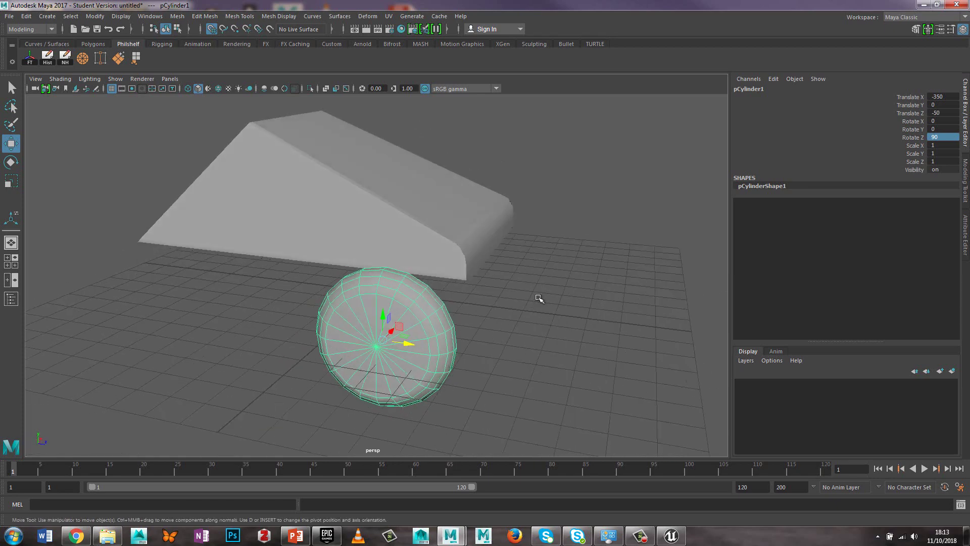
pyautogui.press('r')
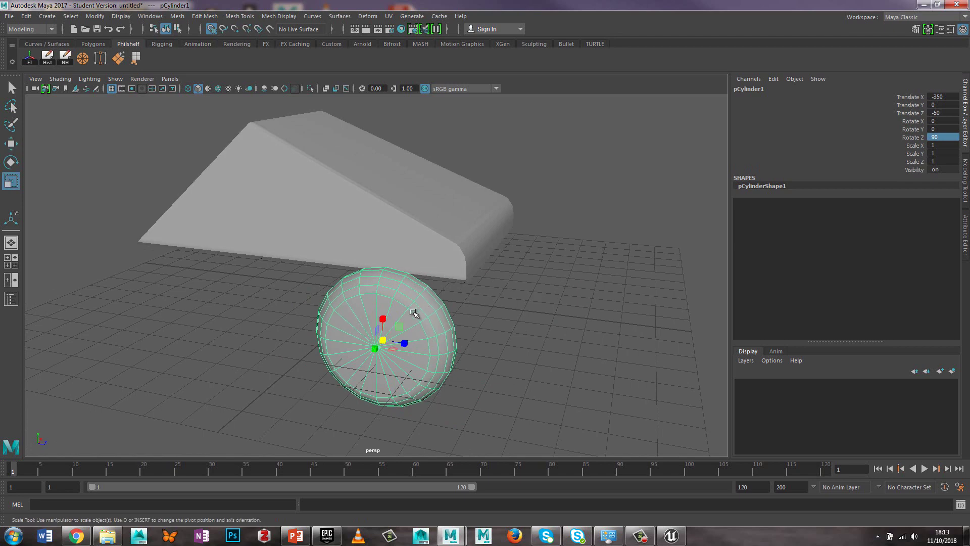
pyautogui.moveTo(384, 342); pyautogui.dragTo(351, 380)
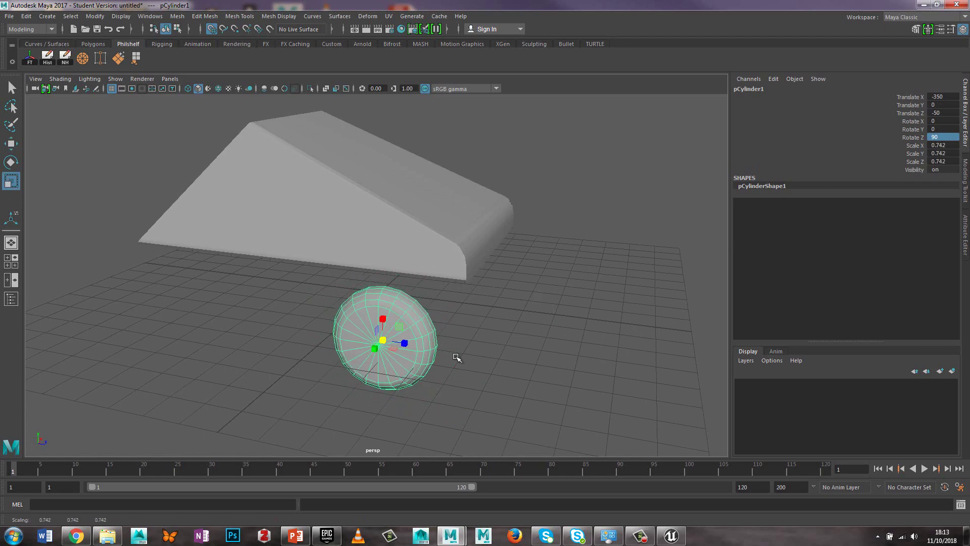
pyautogui.moveTo(592, 292)
pyautogui.keyDown('alt'); pyautogui.mouseDown()
pyautogui.moveTo(455, 297)
pyautogui.moveTo(583, 265)
pyautogui.moveTo(600, 283)
pyautogui.mouseUp(); pyautogui.keyUp('alt')
# Raise the wheel to Y 75 and freeze its transforms.
pyautogui.press('w')
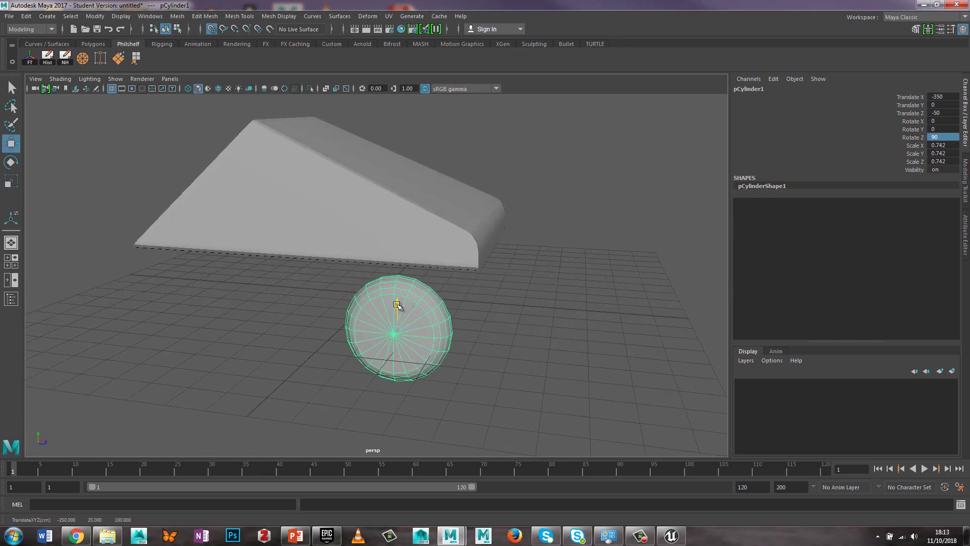
pyautogui.moveTo(407, 305); pyautogui.dragTo(403, 287)
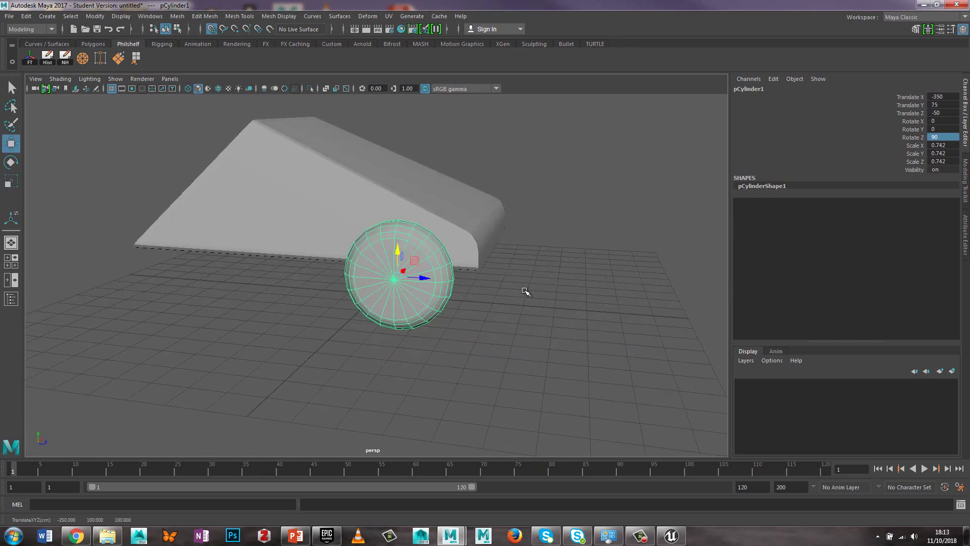
pyautogui.moveTo(524, 288)
pyautogui.keyDown('alt'); pyautogui.mouseDown()
pyautogui.moveTo(427, 283)
pyautogui.moveTo(519, 271)
pyautogui.moveTo(517, 286)
pyautogui.mouseUp(); pyautogui.keyUp('alt')
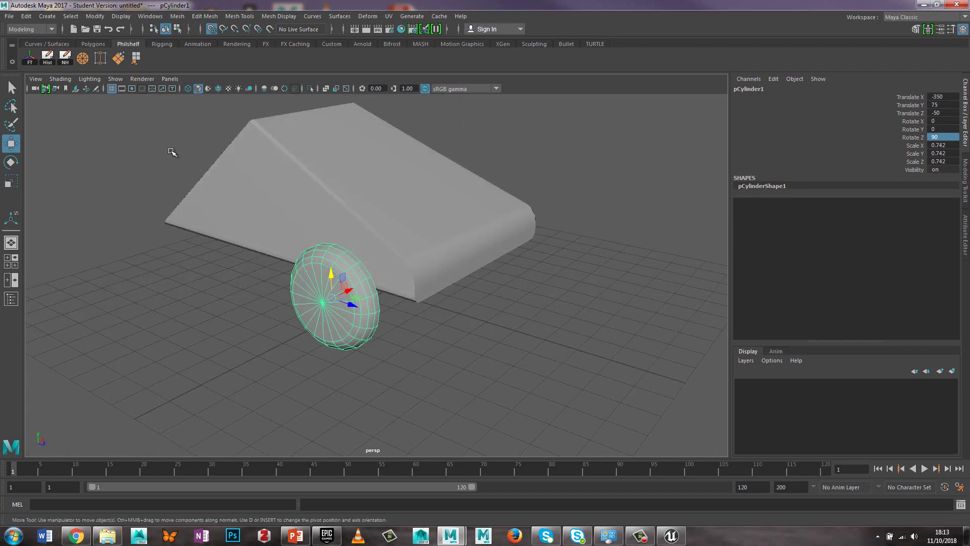
pyautogui.click(30, 60)
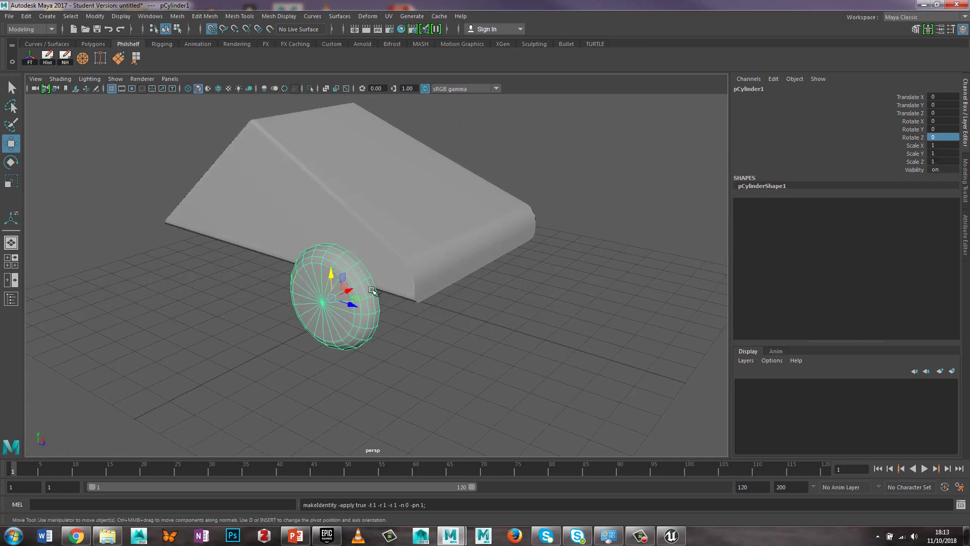
# Toggle selection between the wheel and body, ending with the wheel selected.
pyautogui.click(376, 359)
pyautogui.click(347, 325)
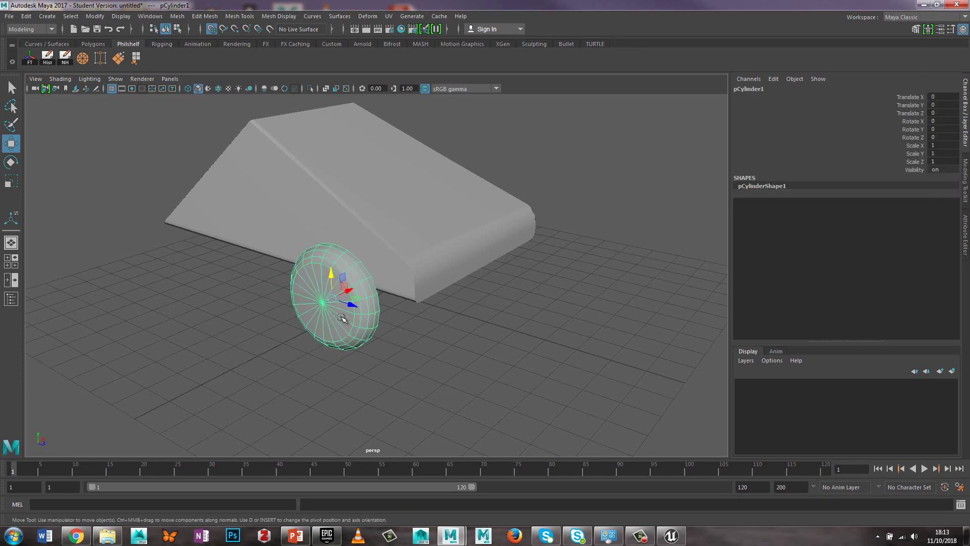
pyautogui.click(422, 293)
pyautogui.click(405, 352)
pyautogui.click(354, 319)
pyautogui.keyDown('alt'); pyautogui.moveTo(440, 353); pyautogui.dragTo(515, 309); pyautogui.keyUp('alt')
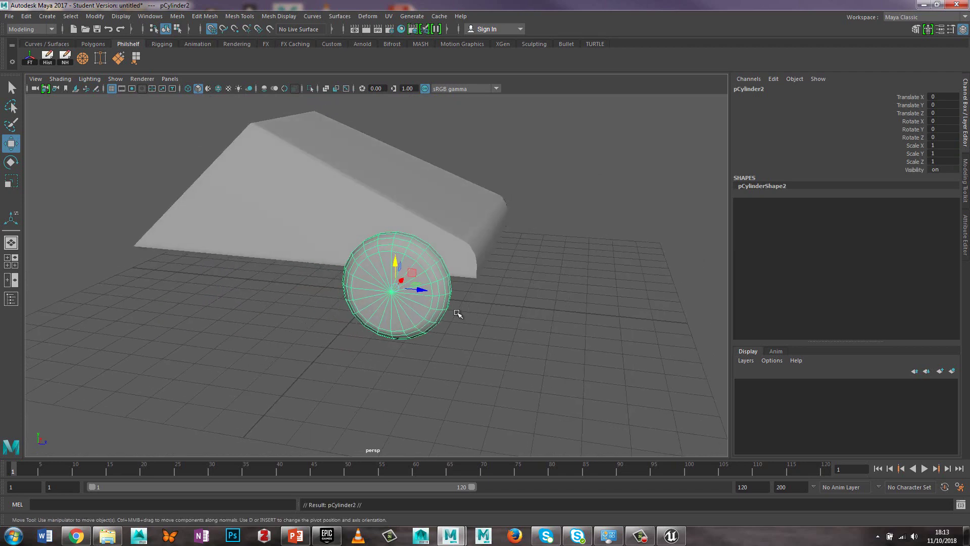
pyautogui.hotkey('ctrl', 'd')
pyautogui.moveTo(423, 290); pyautogui.dragTo(178, 307)
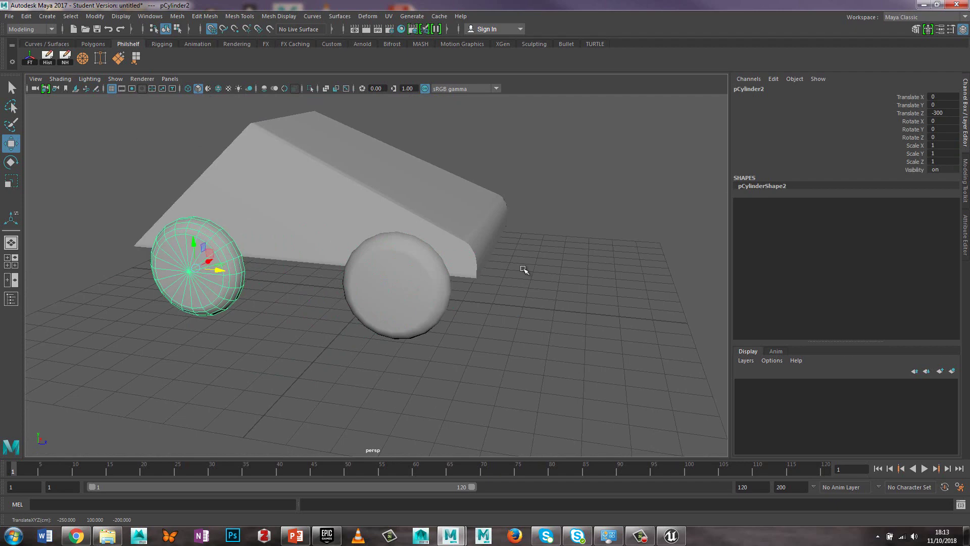
pyautogui.keyDown('alt'); pyautogui.moveTo(540, 272); pyautogui.dragTo(519, 258); pyautogui.keyUp('alt')
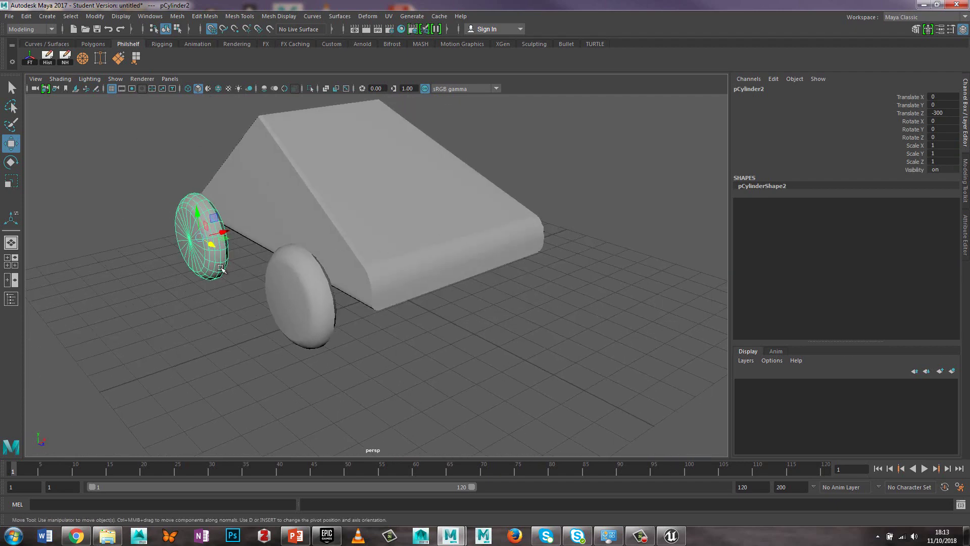
pyautogui.click(182, 296)
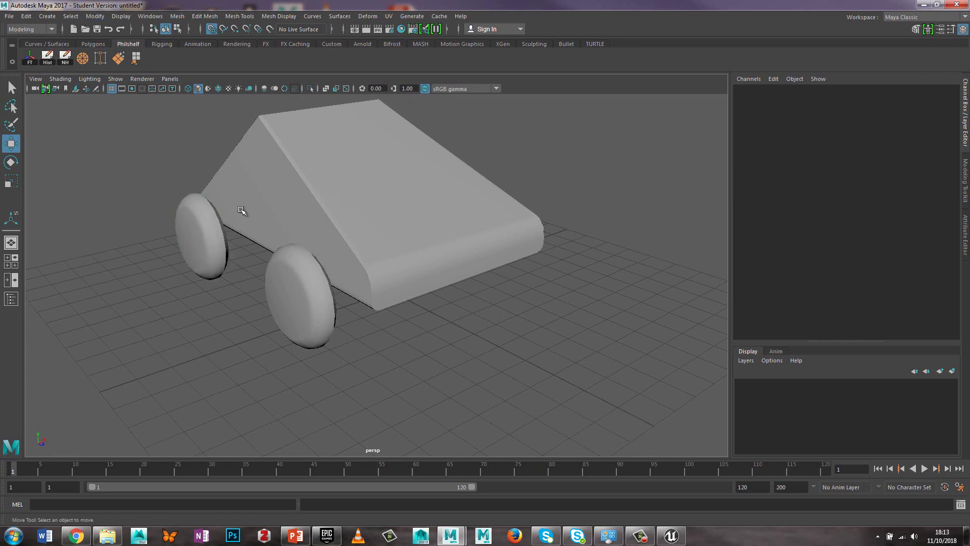
pyautogui.click(211, 244)
# Tumble the view around the cheese car body and its flat cylinder.
pyautogui.keyDown('alt'); pyautogui.moveTo(375, 204); pyautogui.dragTo(331, 222); pyautogui.keyUp('alt')
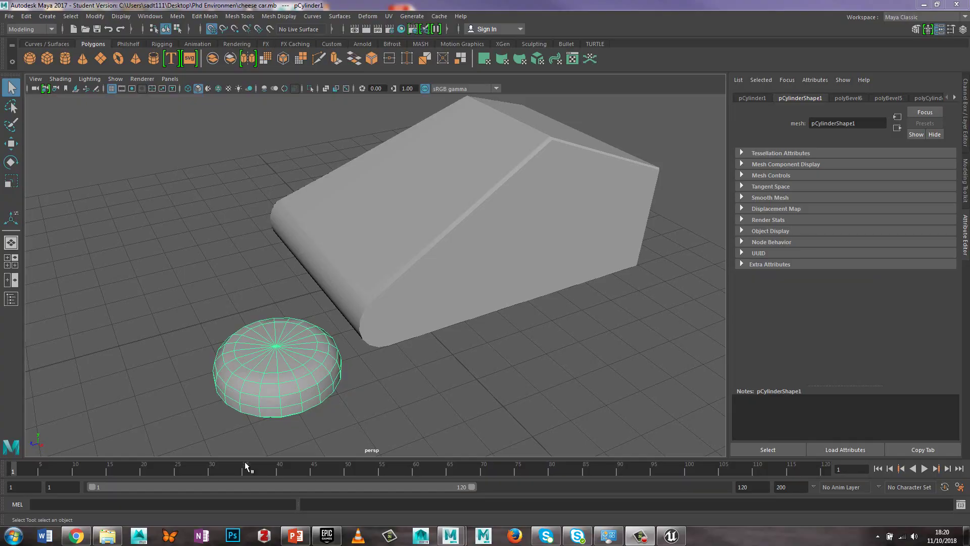
# Delete the cylinder's construction history using the PhilShelf shelf.
pyautogui.keyDown('alt'); pyautogui.moveTo(314, 392); pyautogui.dragTo(383, 342); pyautogui.keyUp('alt')
pyautogui.moveTo(382, 258); pyautogui.dragTo(365, 349, button='right')
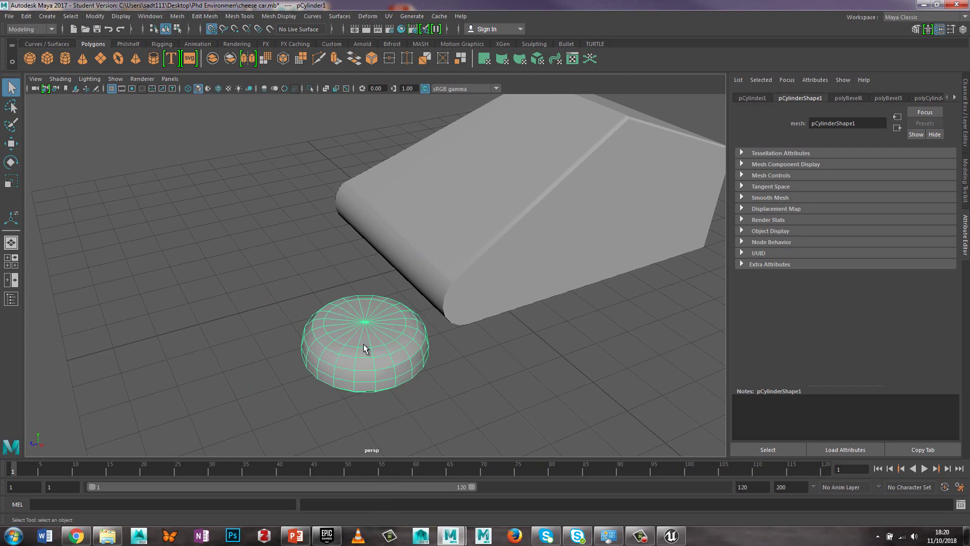
pyautogui.press('w')
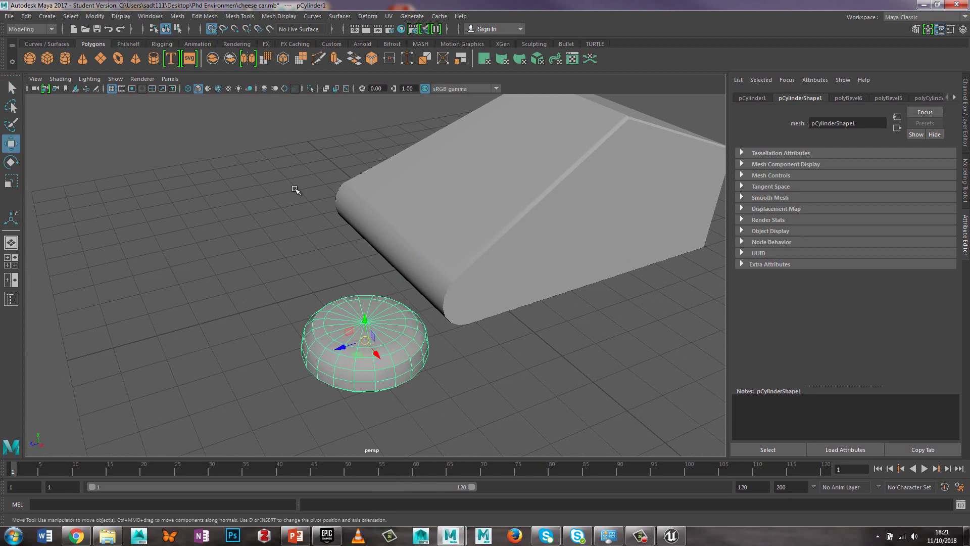
pyautogui.click(128, 44)
pyautogui.click(47, 57)
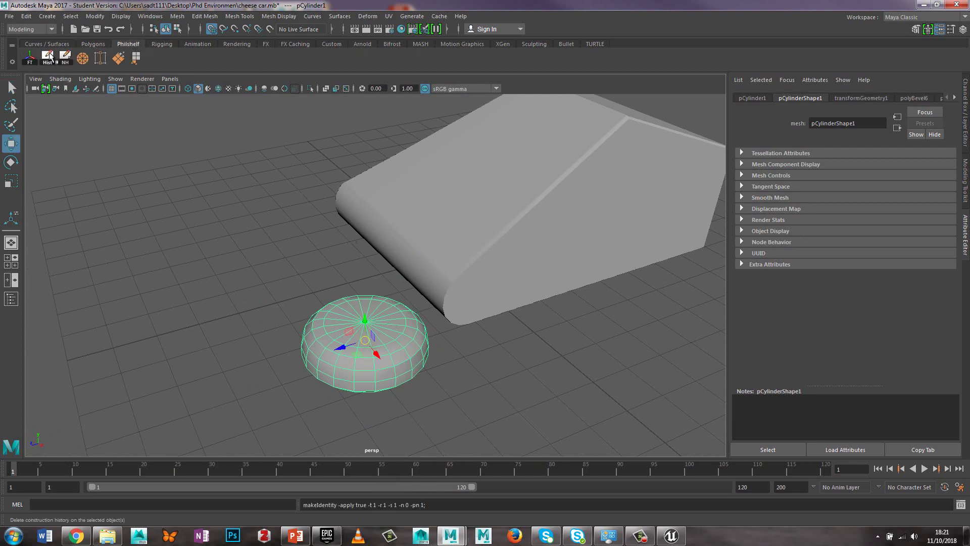
# Stand the cylinder upright with Rotate Z set to 90.
pyautogui.press('e')
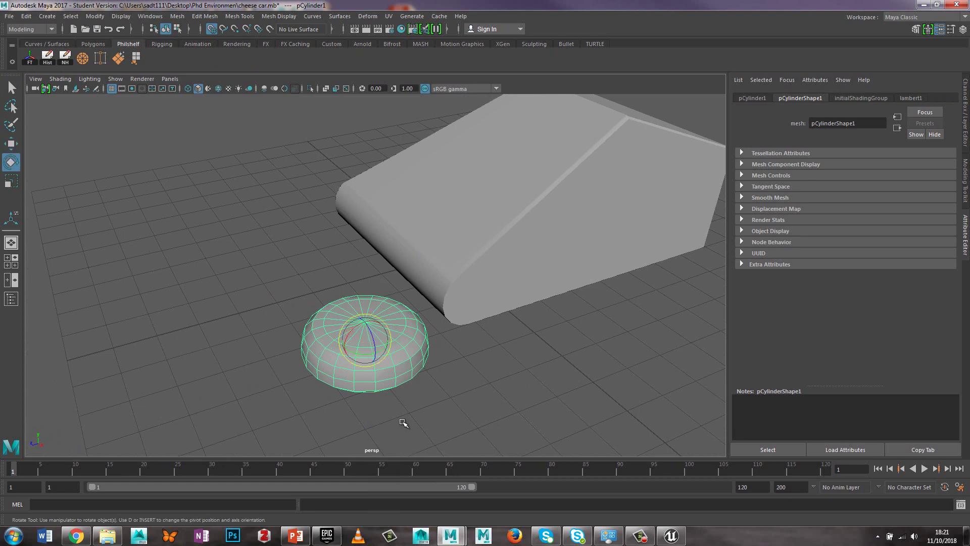
pyautogui.moveTo(374, 343); pyautogui.dragTo(387, 375)
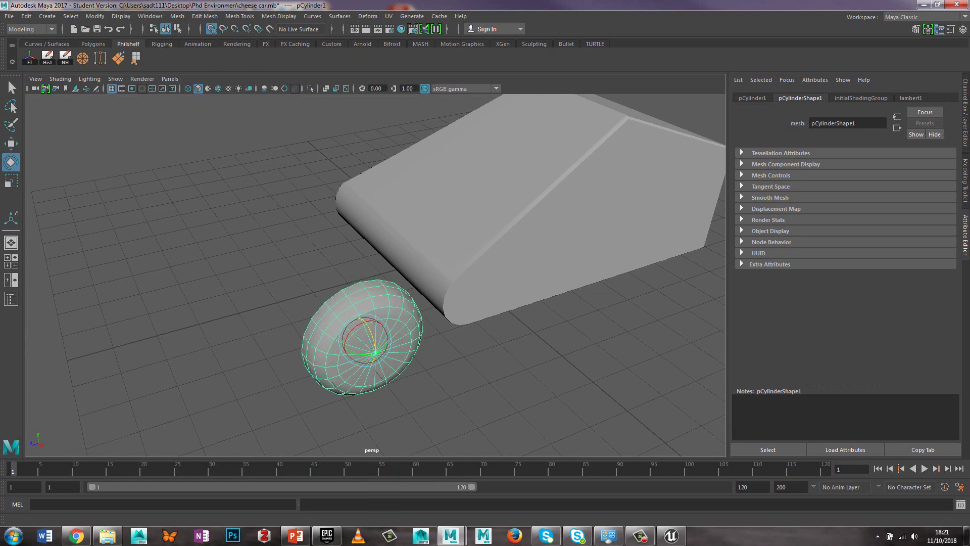
pyautogui.click(965, 84)
pyautogui.doubleClick(944, 138)
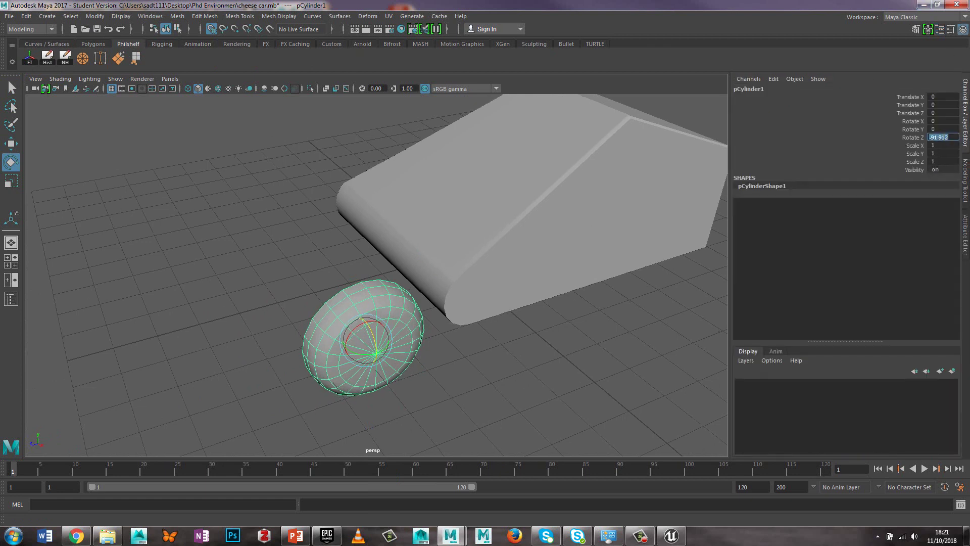
pyautogui.write('90')
pyautogui.press('Return')
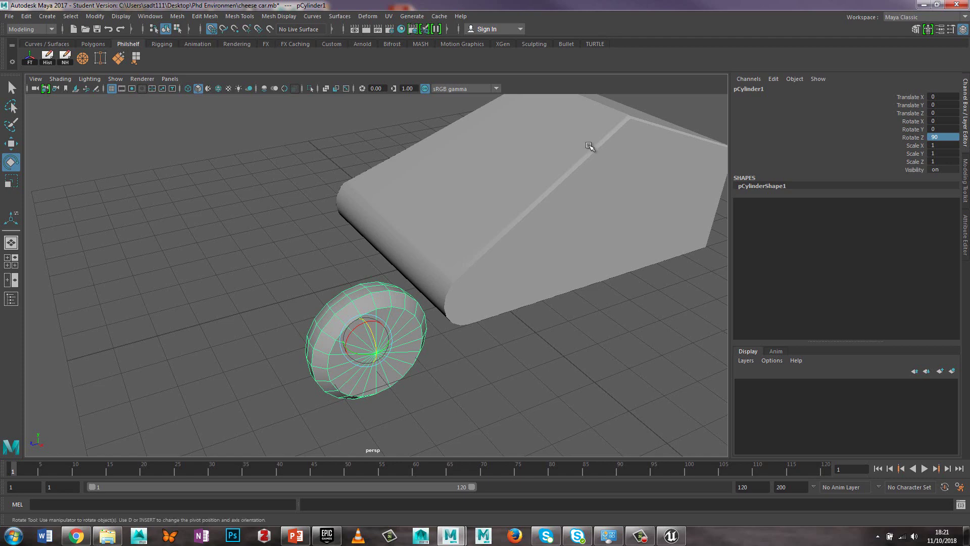
# Move the wheel to X -350 and along Z beside the car body.
pyautogui.press('w')
pyautogui.keyDown('alt'); pyautogui.moveTo(269, 353); pyautogui.dragTo(336, 336); pyautogui.keyUp('alt')
pyautogui.moveTo(543, 302); pyautogui.dragTo(258, 298)
pyautogui.keyDown('alt'); pyautogui.moveTo(340, 300); pyautogui.dragTo(439, 318); pyautogui.keyUp('alt')
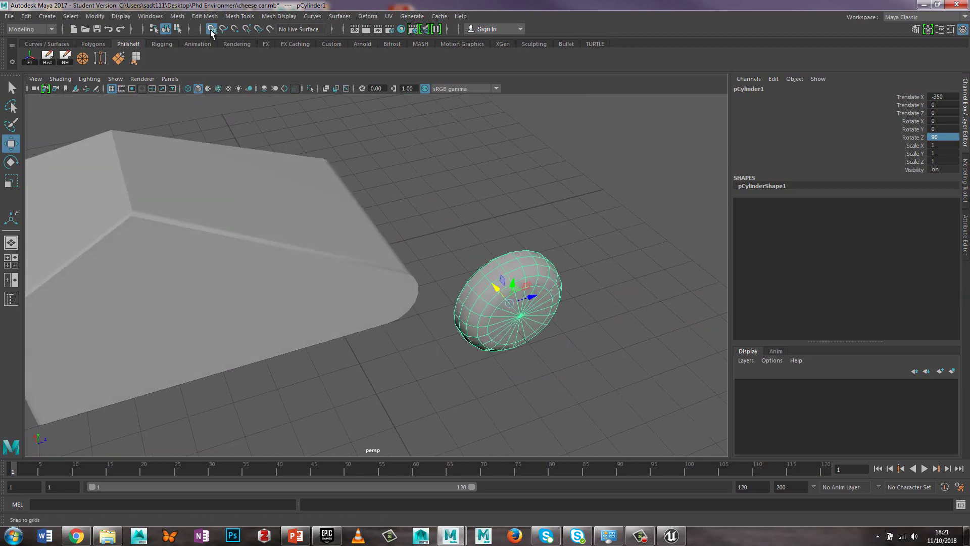
pyautogui.moveTo(529, 297); pyautogui.dragTo(129, 412)
pyautogui.keyDown('alt'); pyautogui.moveTo(129, 411); pyautogui.dragTo(277, 344, button='middle'); pyautogui.keyUp('alt')
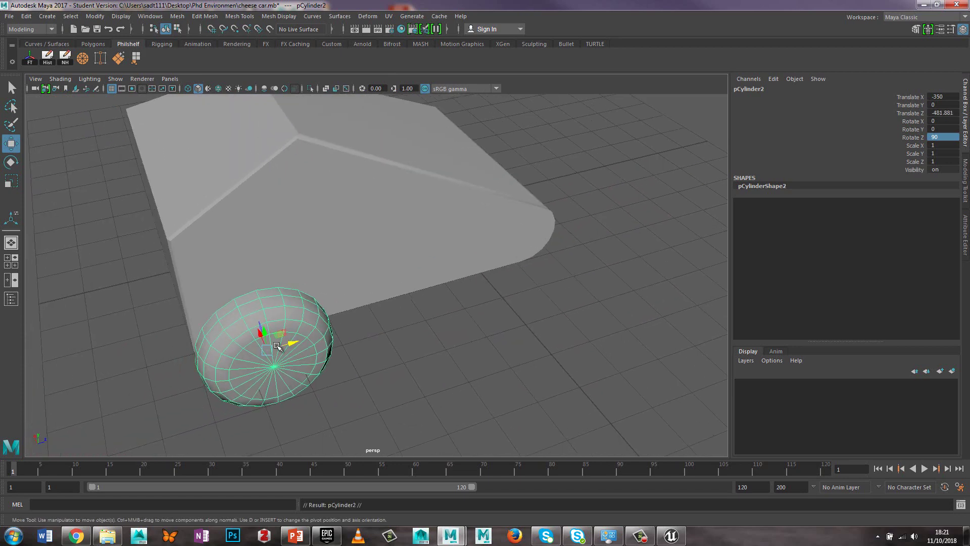
# Duplicate the wheel and place the copy forward along Z as the second wheel.
pyautogui.hotkey('ctrl', 'd')
pyautogui.moveTo(293, 343); pyautogui.dragTo(552, 283)
pyautogui.keyDown('alt'); pyautogui.moveTo(645, 318); pyautogui.dragTo(508, 324); pyautogui.keyUp('alt')
# Freeze transforms on both the left and right wheels.
pyautogui.click(174, 279)
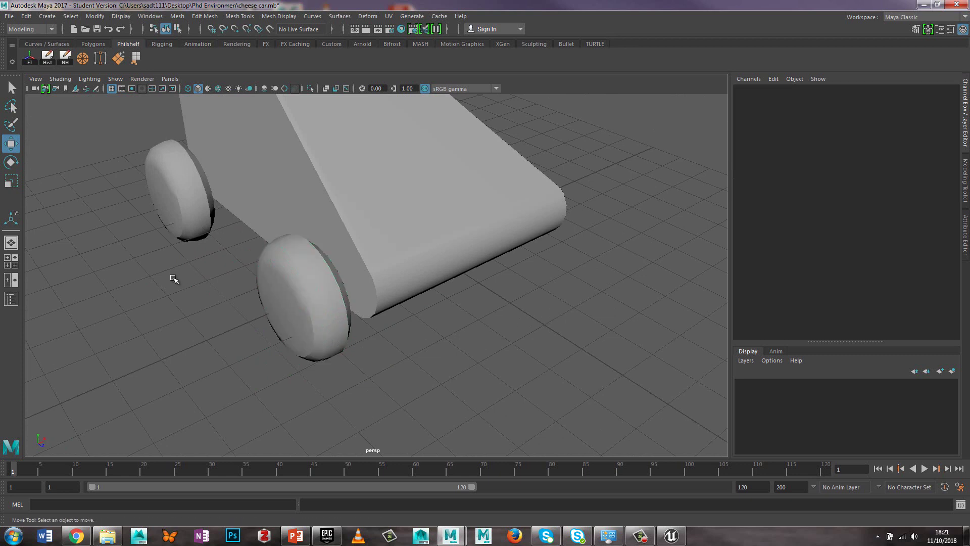
pyautogui.click(168, 202)
pyautogui.click(29, 57)
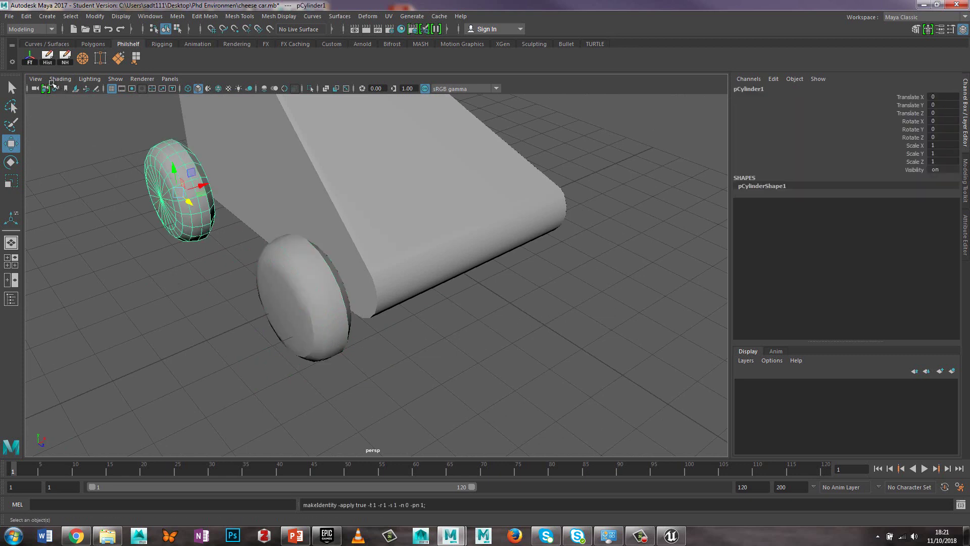
pyautogui.click(305, 283)
pyautogui.click(30, 57)
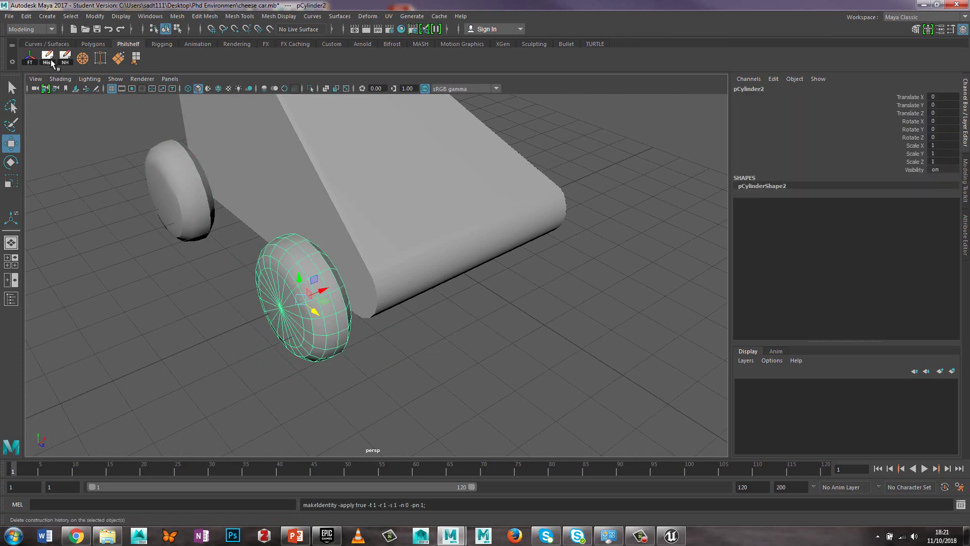
pyautogui.click(445, 312)
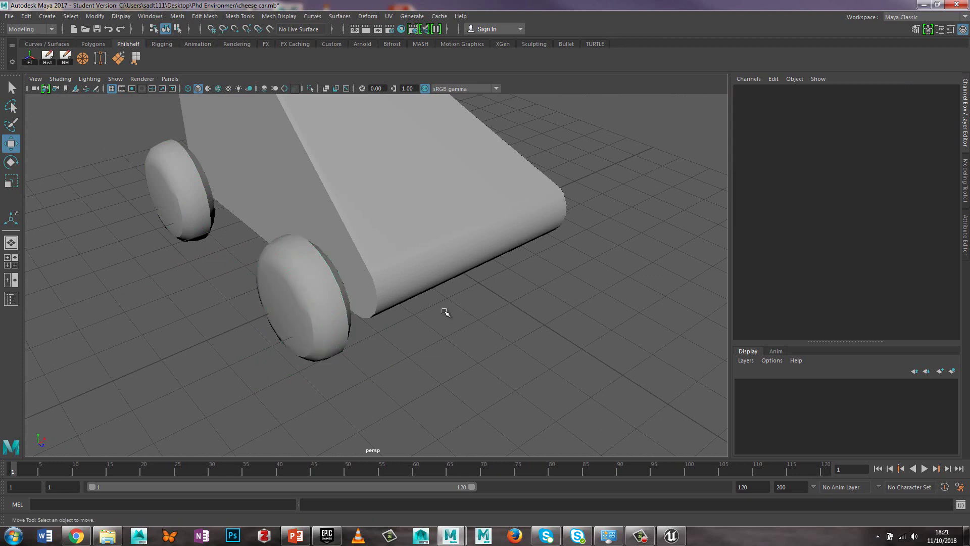
pyautogui.click(161, 173)
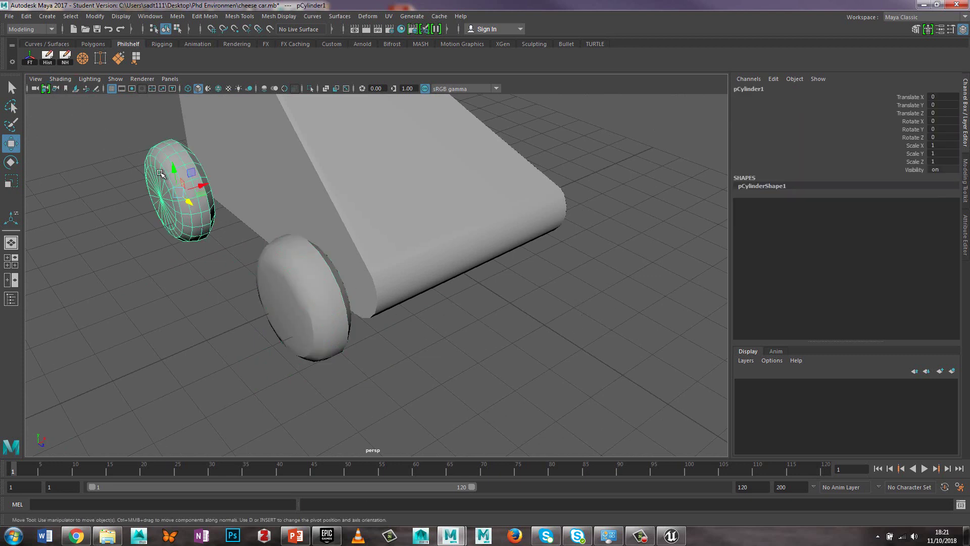
pyautogui.click(50, 59)
pyautogui.click(201, 240)
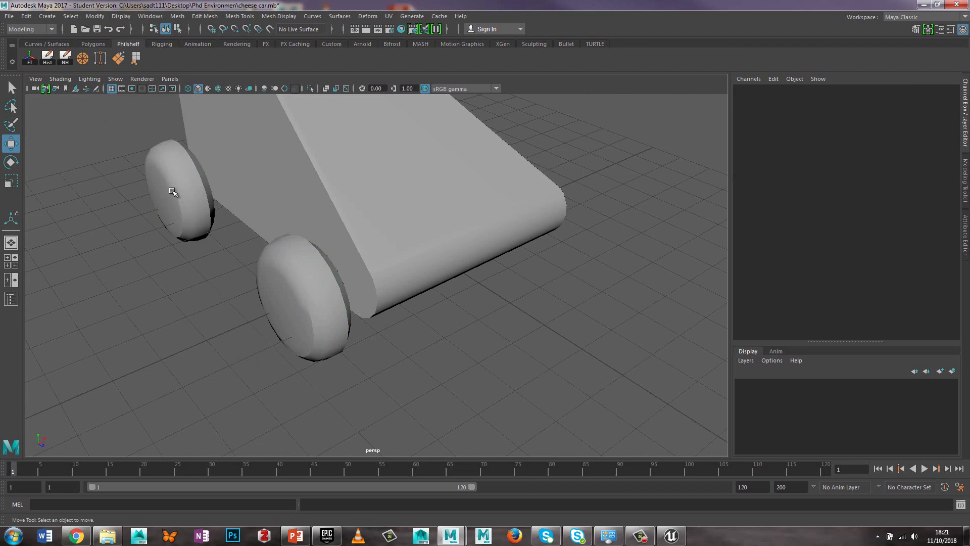
pyautogui.click(173, 191)
pyautogui.scroll(-5, 249, 207)
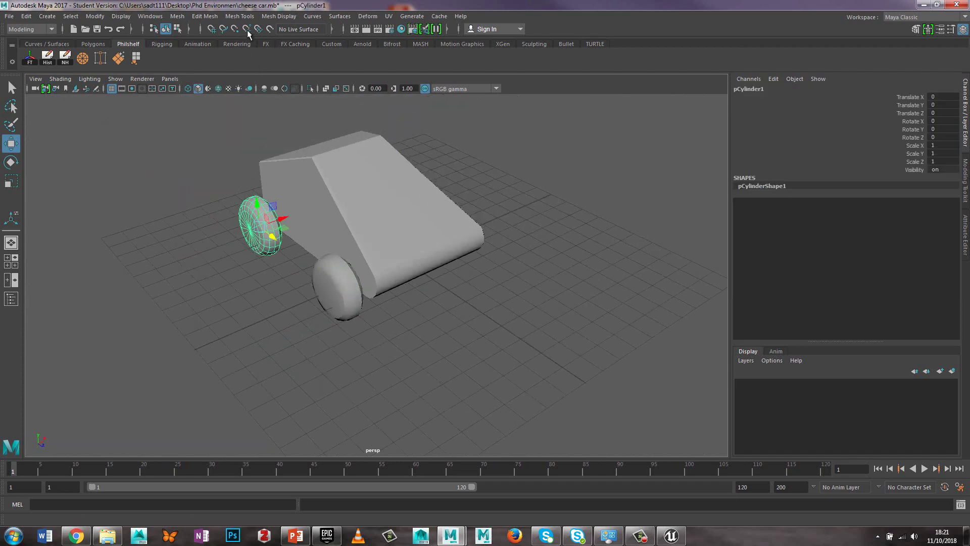
pyautogui.click(177, 17)
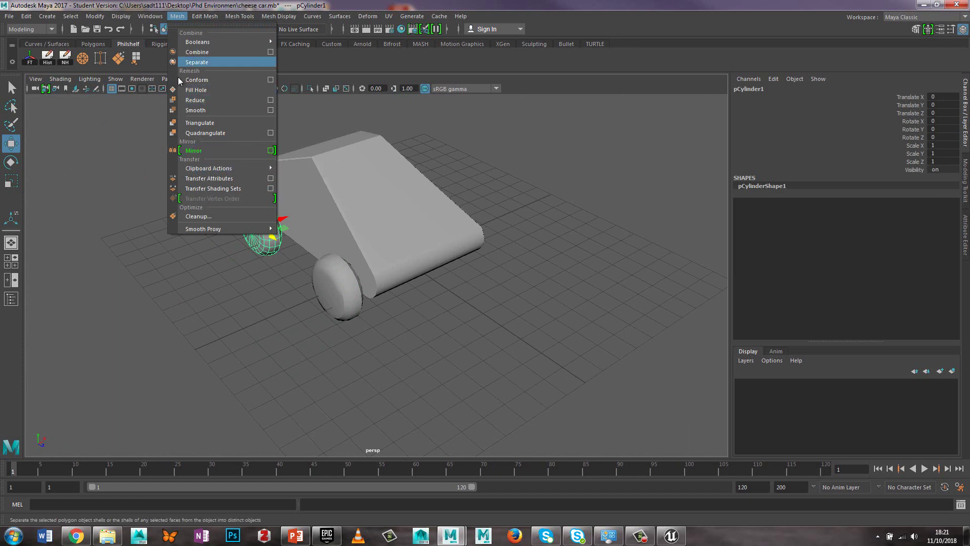
pyautogui.click(150, 16)
pyautogui.moveTo(177, 16)
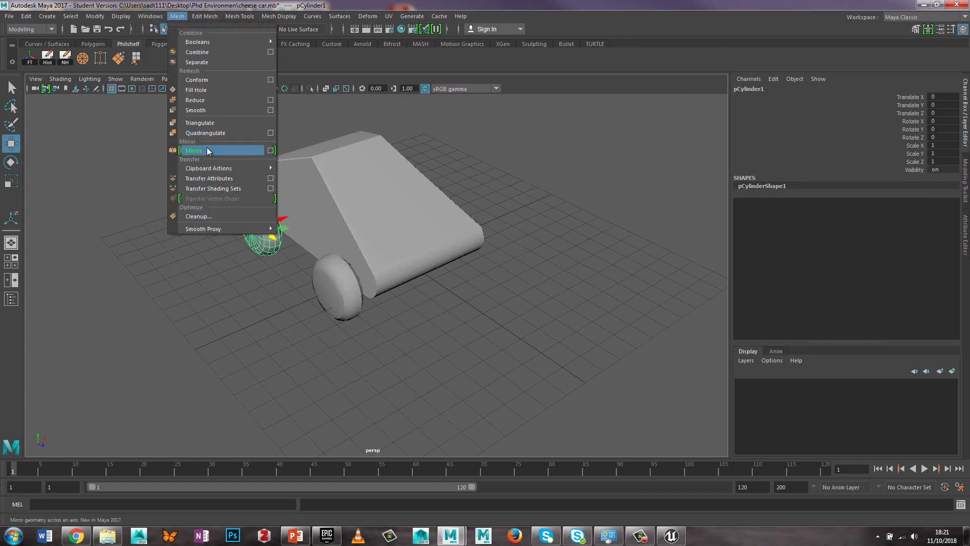
pyautogui.click(271, 149)
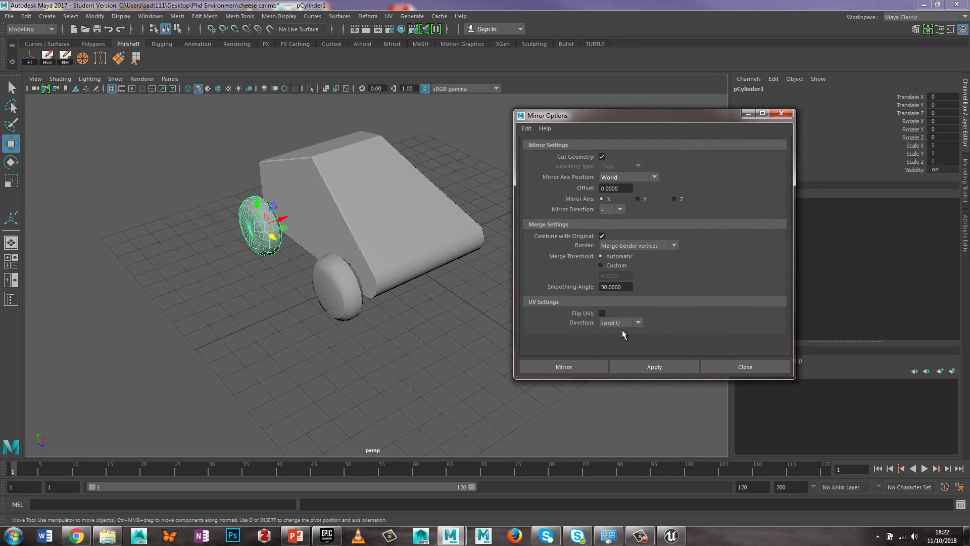
pyautogui.click(620, 189)
pyautogui.click(562, 364)
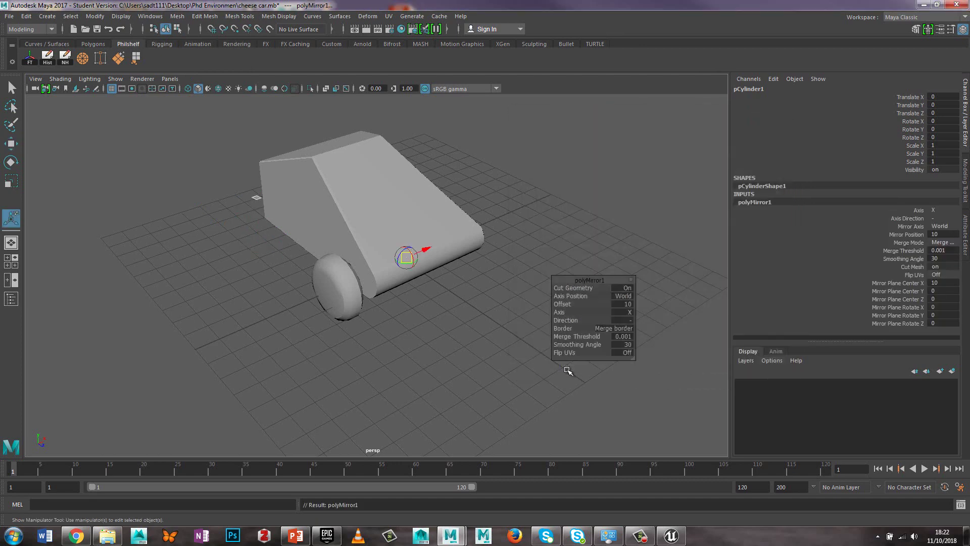
pyautogui.keyDown('alt'); pyautogui.moveTo(451, 311); pyautogui.dragTo(429, 316); pyautogui.keyUp('alt')
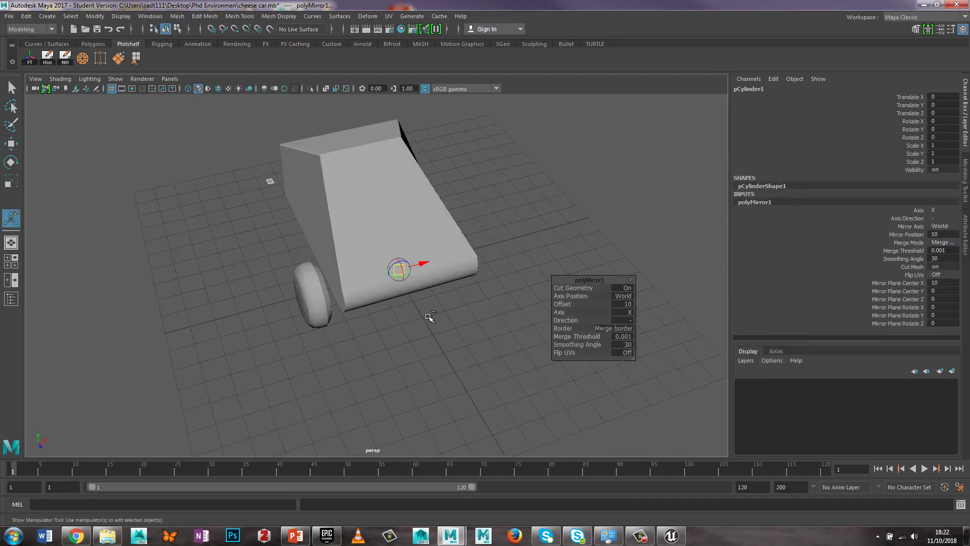
pyautogui.hotkey('ctrl', 'z')
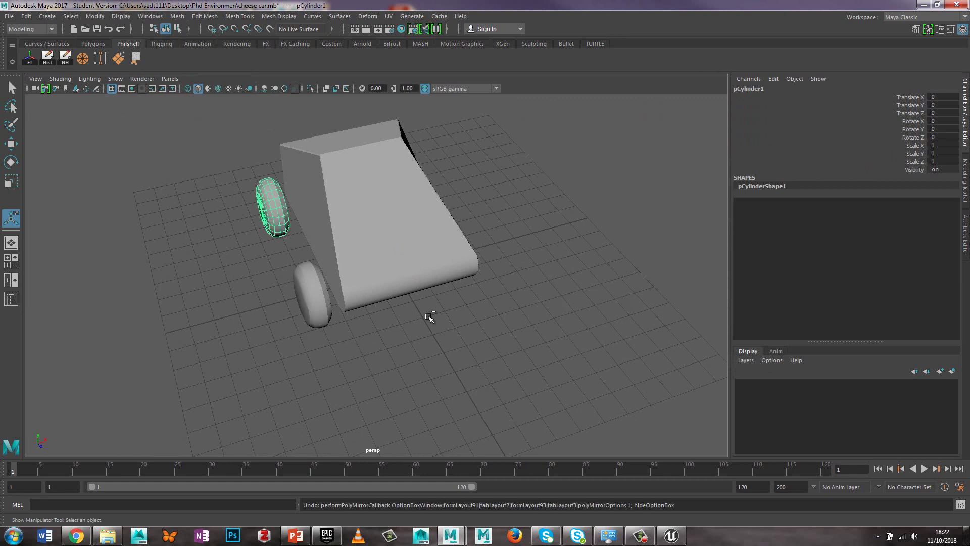
# Mirror the wheel as a copy across the X axis, world position, offset 10.
pyautogui.click(177, 15)
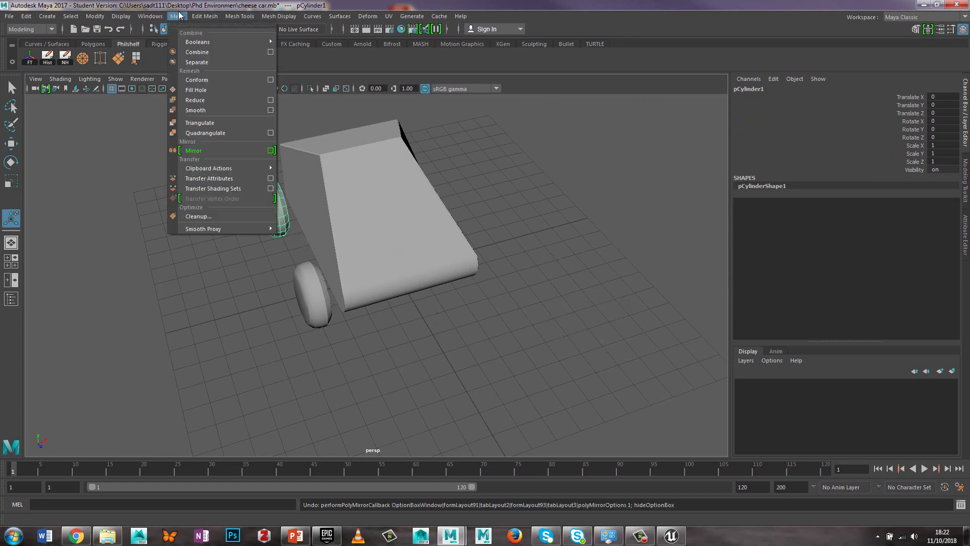
pyautogui.click(272, 150)
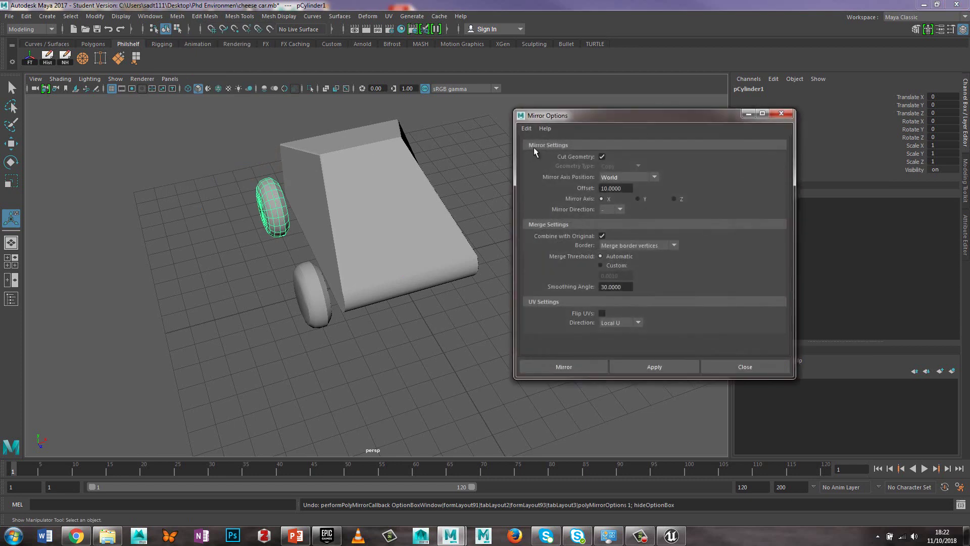
pyautogui.click(601, 157)
pyautogui.click(564, 367)
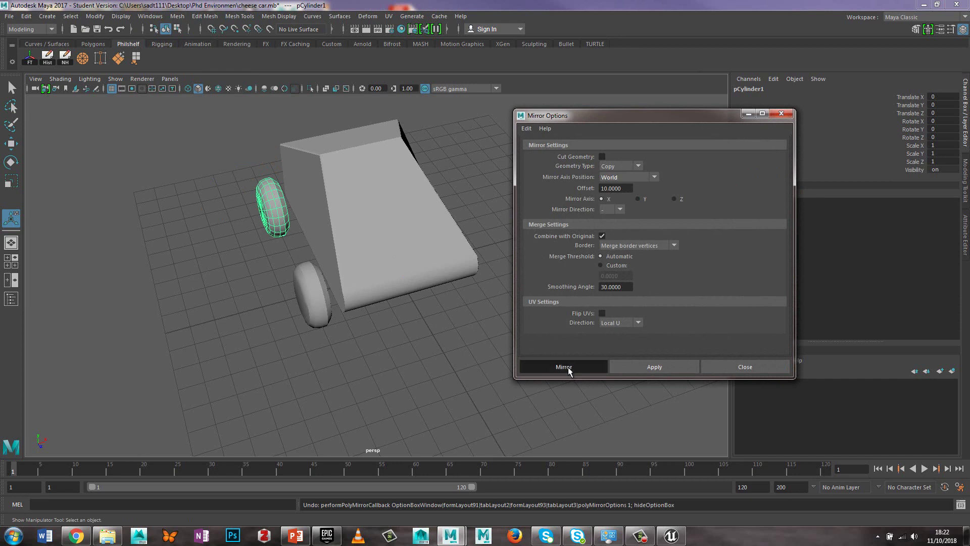
# Mirror the front wheel to the car's other side.
pyautogui.click(323, 304)
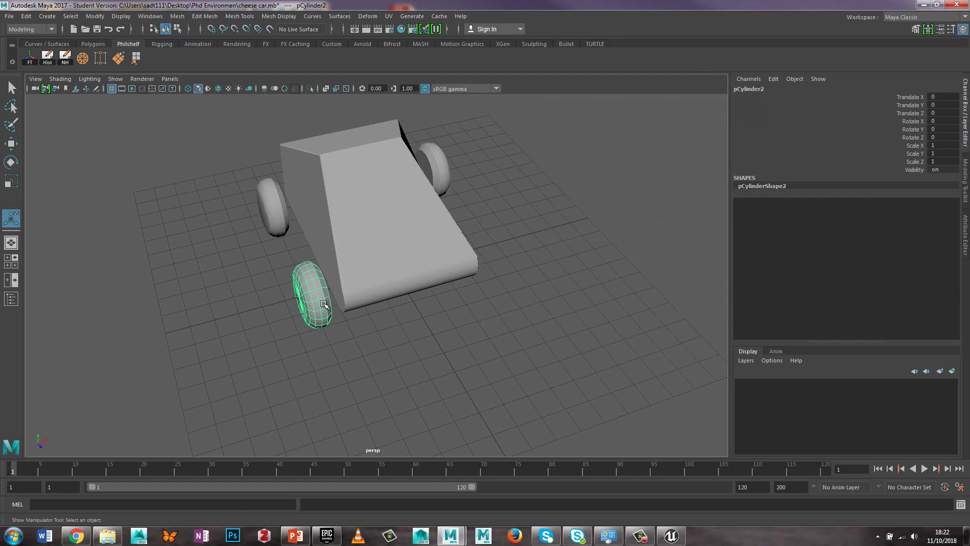
pyautogui.click(177, 16)
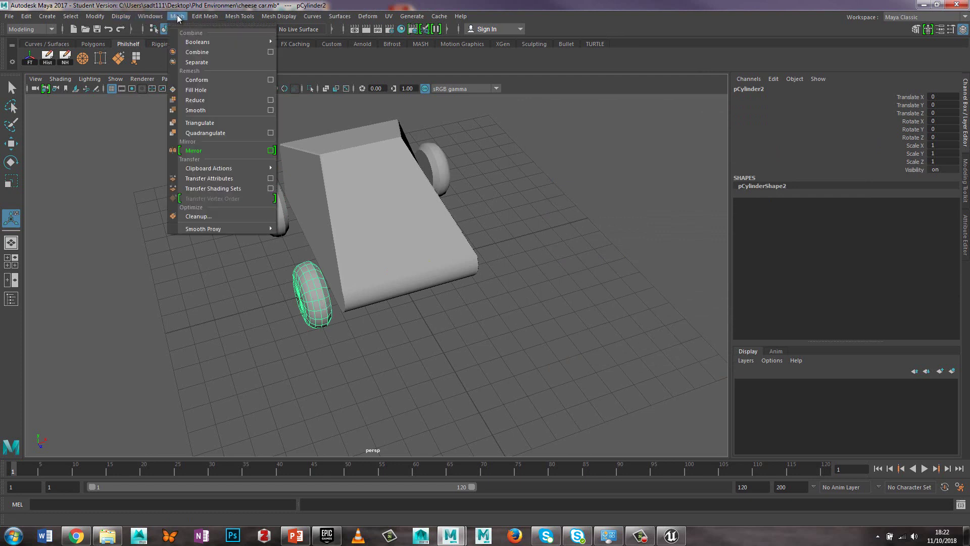
pyautogui.click(208, 151)
pyautogui.click(230, 163)
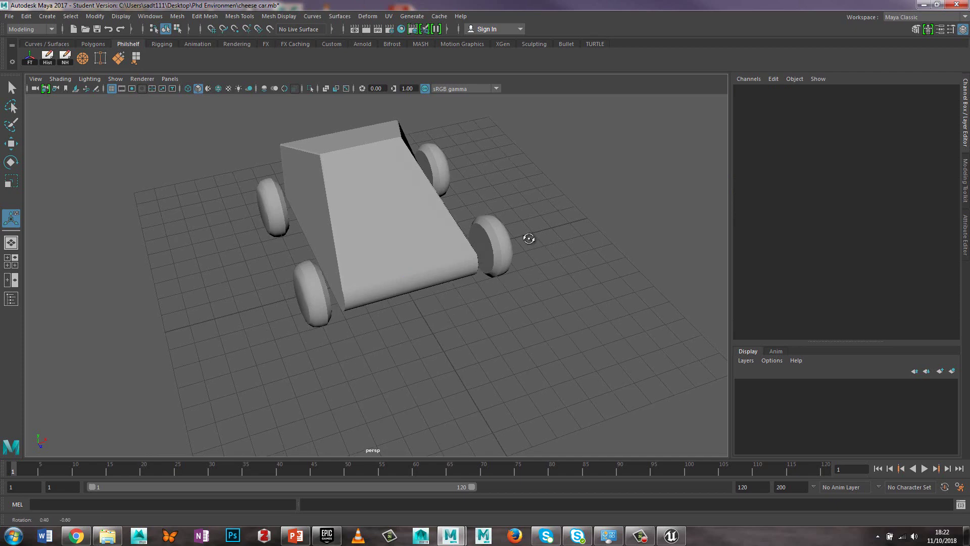
# Tumble to a front top view of the car with nothing selected.
pyautogui.keyDown('alt'); pyautogui.moveTo(524, 234); pyautogui.dragTo(516, 255); pyautogui.keyUp('alt')
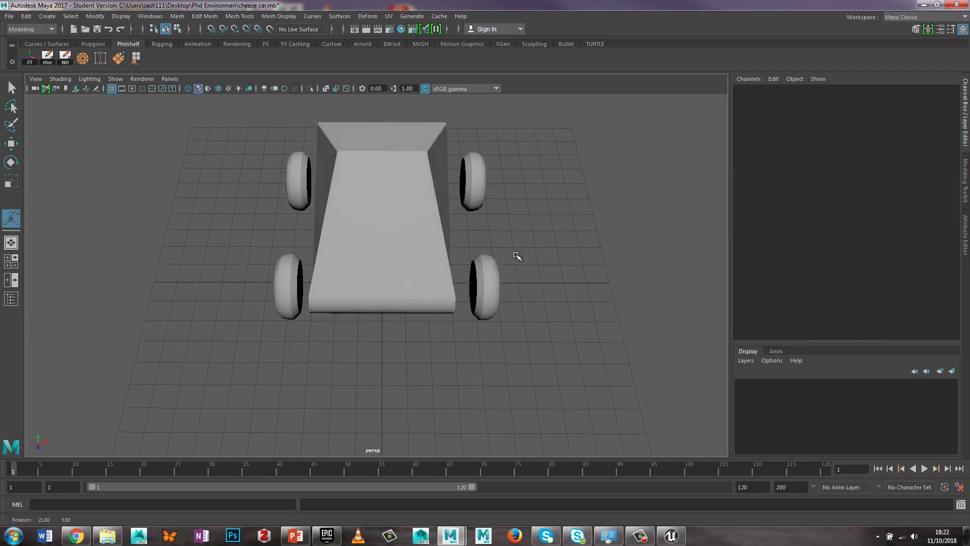
pyautogui.click(489, 283)
pyautogui.click(502, 283)
# Mirror the front-left wheel to the car's right side.
pyautogui.click(499, 282)
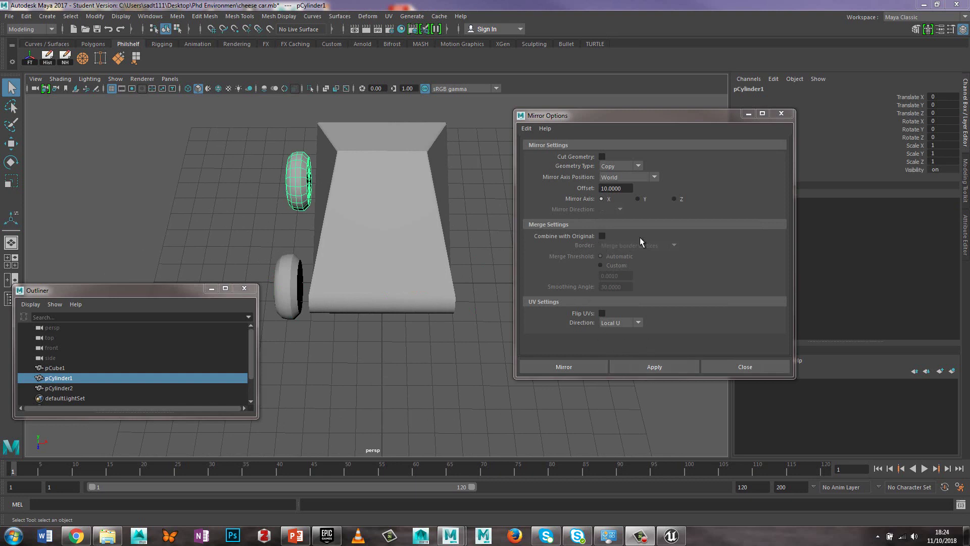
pyautogui.click(581, 369)
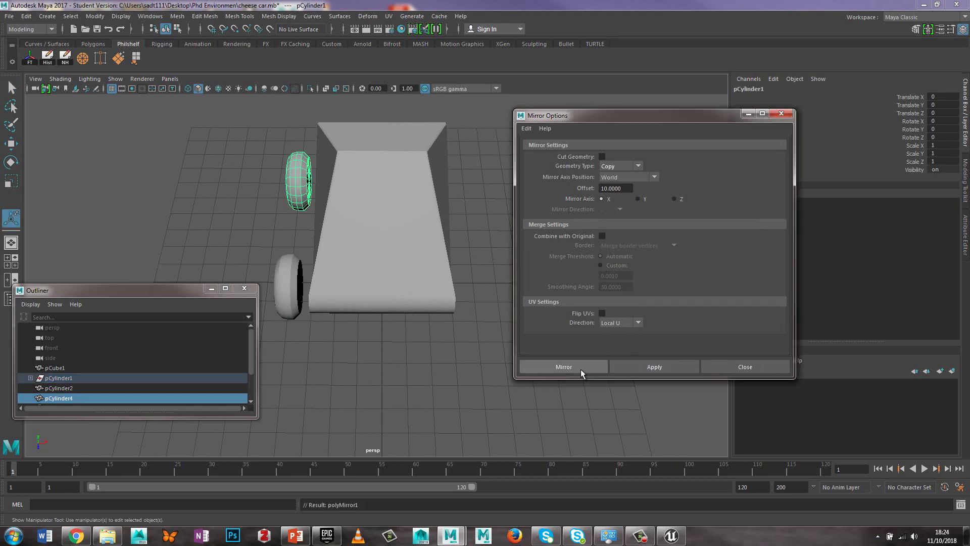
pyautogui.click(481, 293)
pyautogui.click(478, 202)
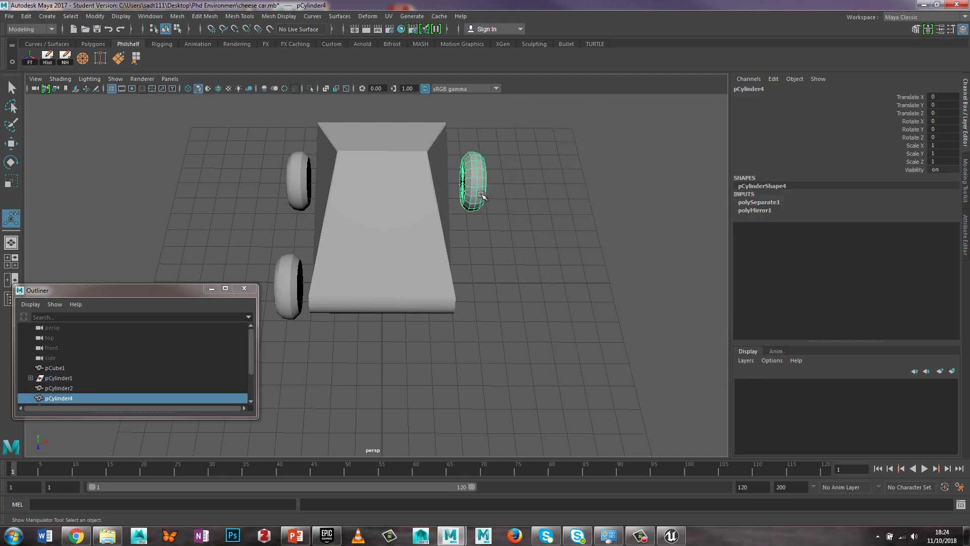
pyautogui.click(481, 280)
# Mirror the lower-left wheel to the right side with Mesh > Mirror.
pyautogui.click(284, 292)
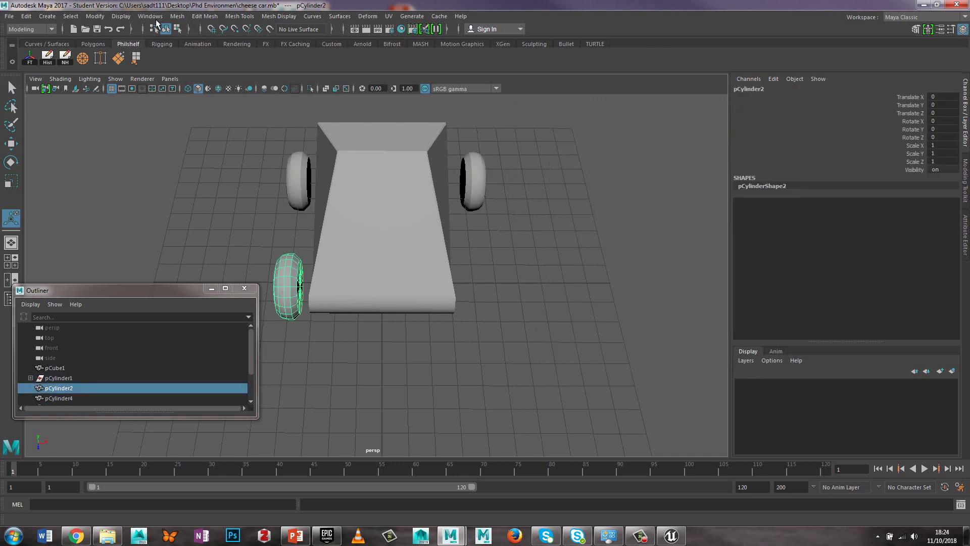
pyautogui.click(176, 16)
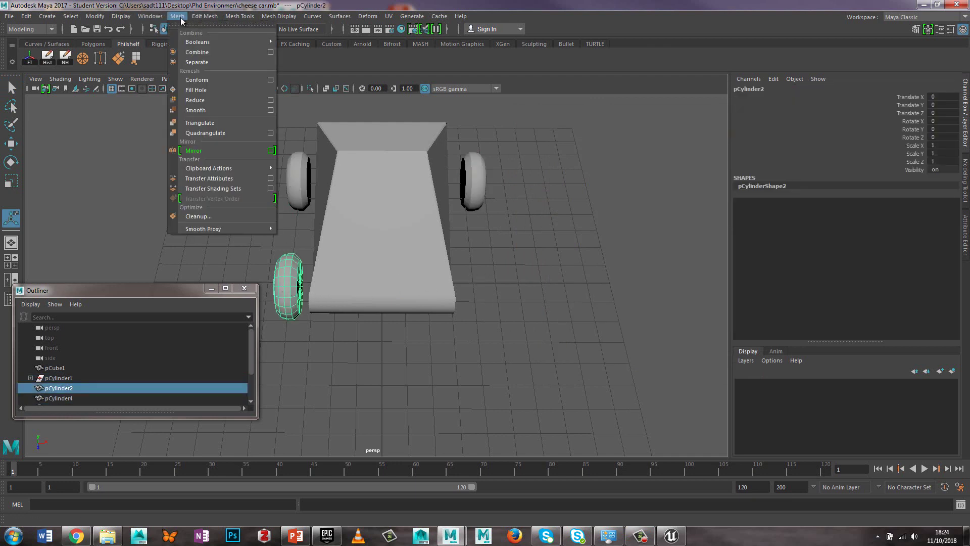
pyautogui.click(208, 151)
pyautogui.click(437, 343)
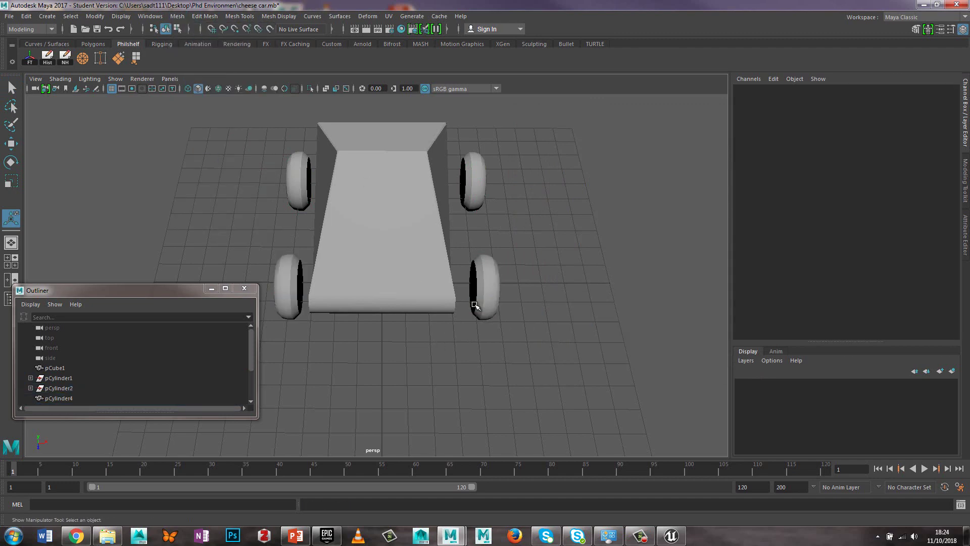
# Slide both new right wheels in along X against the body.
pyautogui.click(479, 303)
pyautogui.click(476, 190)
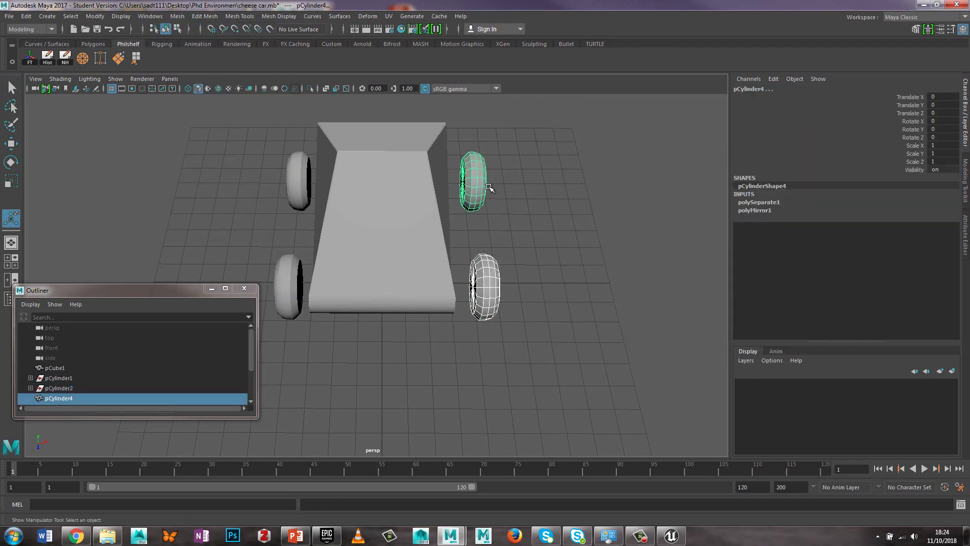
pyautogui.press('w')
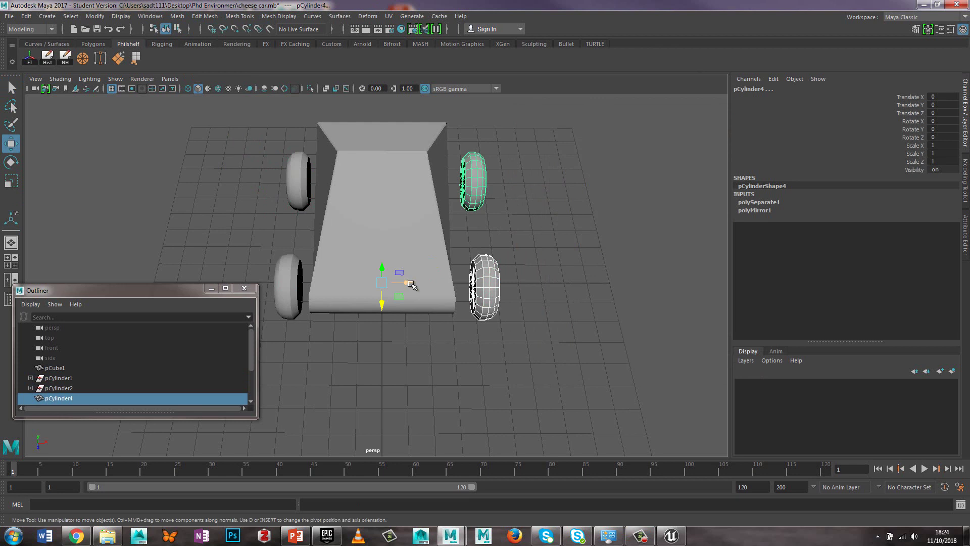
pyautogui.moveTo(411, 283); pyautogui.dragTo(404, 282)
# Freeze transforms and delete history on both right wheels.
pyautogui.click(495, 194)
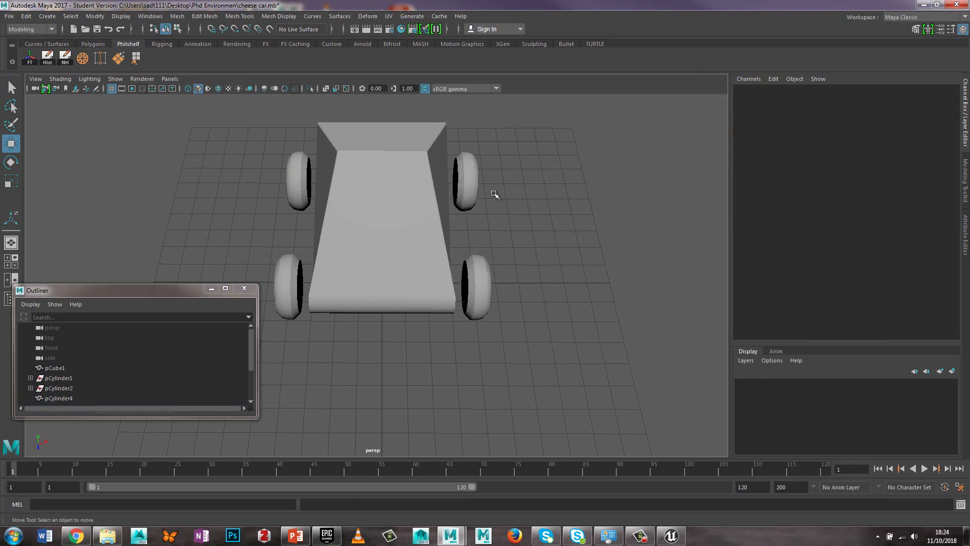
pyautogui.click(475, 180)
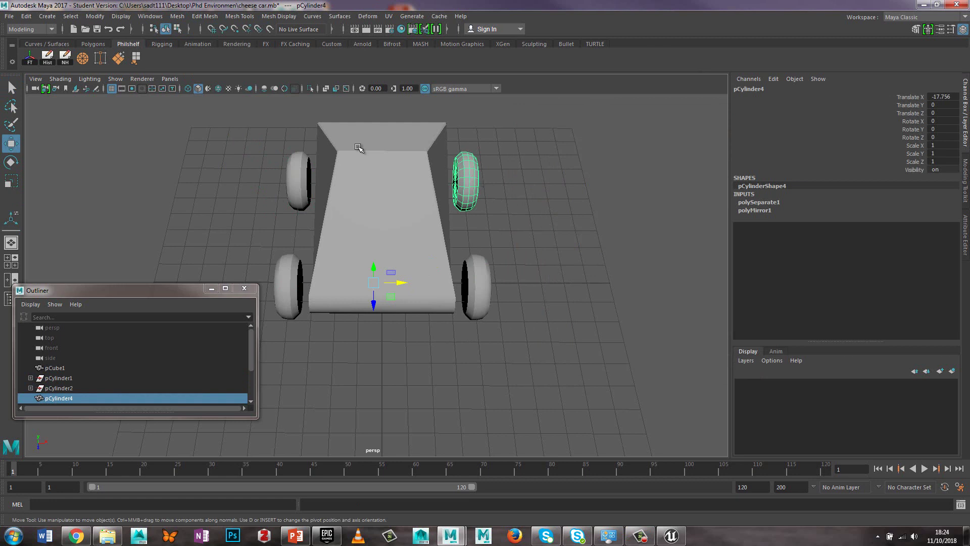
pyautogui.click(30, 57)
pyautogui.click(47, 61)
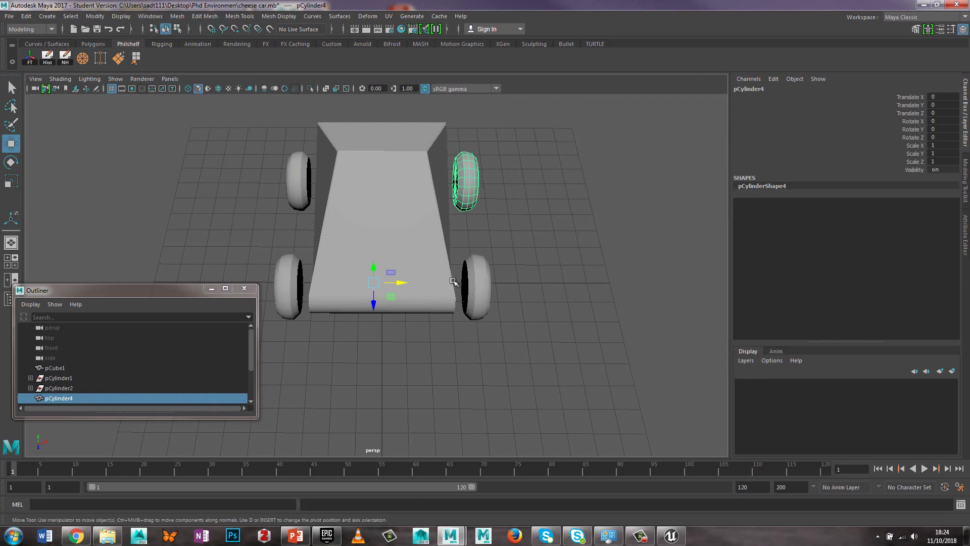
pyautogui.click(476, 284)
pyautogui.click(30, 61)
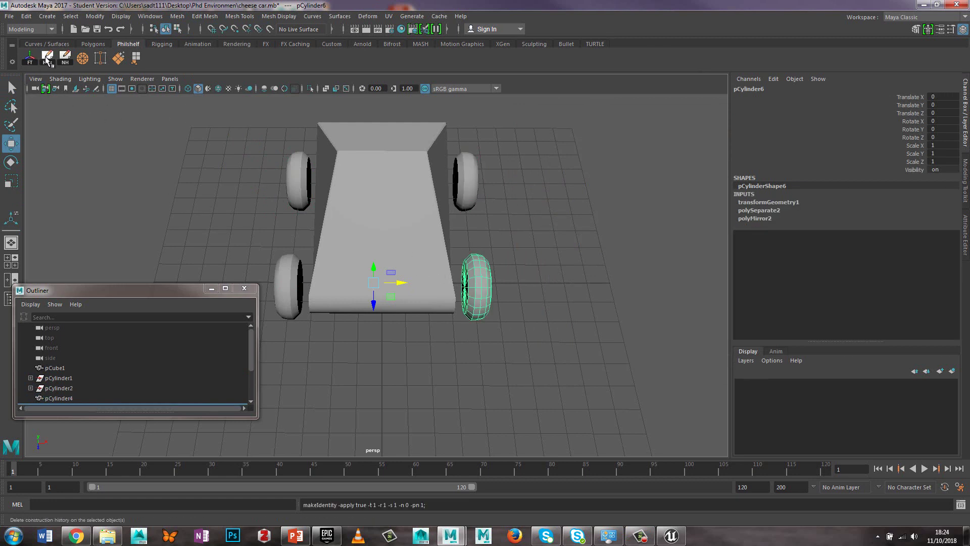
pyautogui.click(47, 57)
pyautogui.click(539, 205)
# Save the scene to cheese car.mb past the Student Version notice, then inspect the car.
pyautogui.click(10, 17)
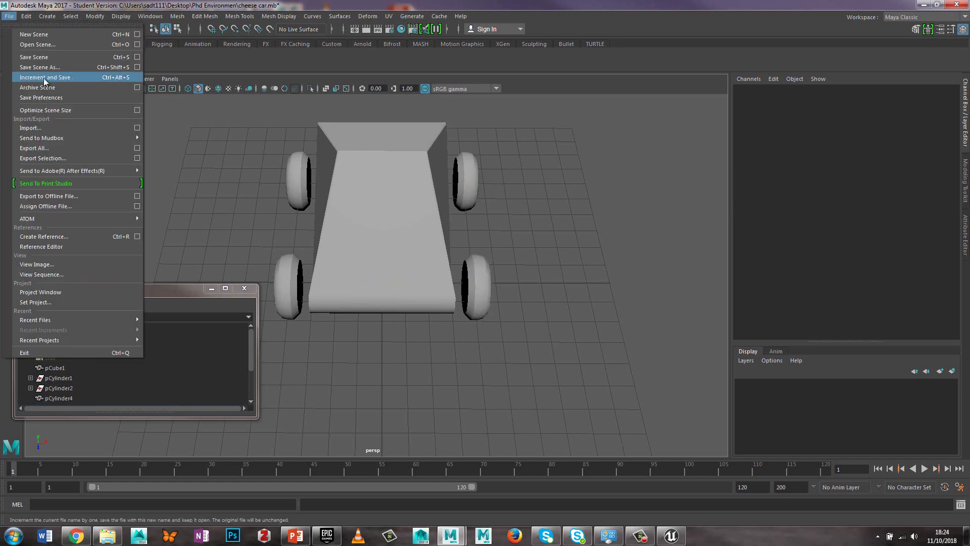
pyautogui.click(32, 58)
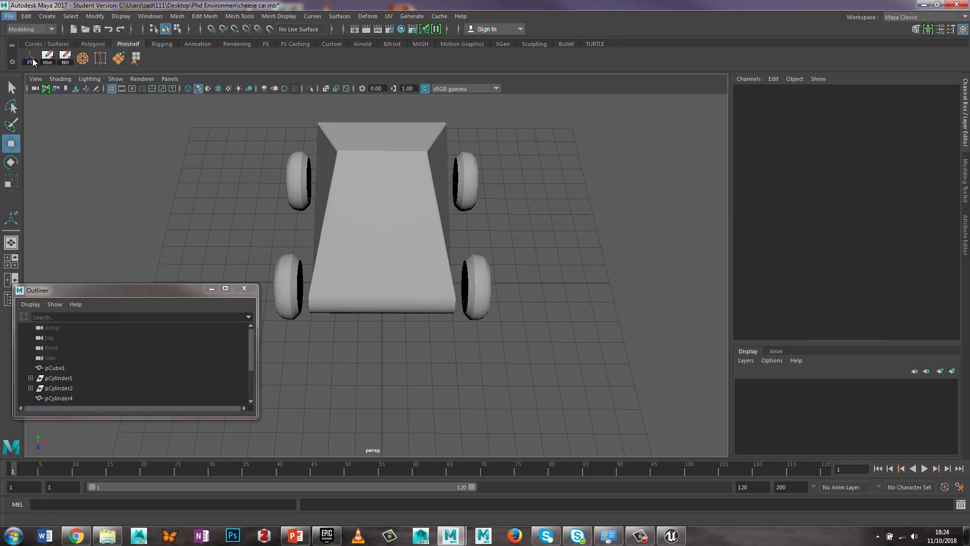
pyautogui.click(463, 276)
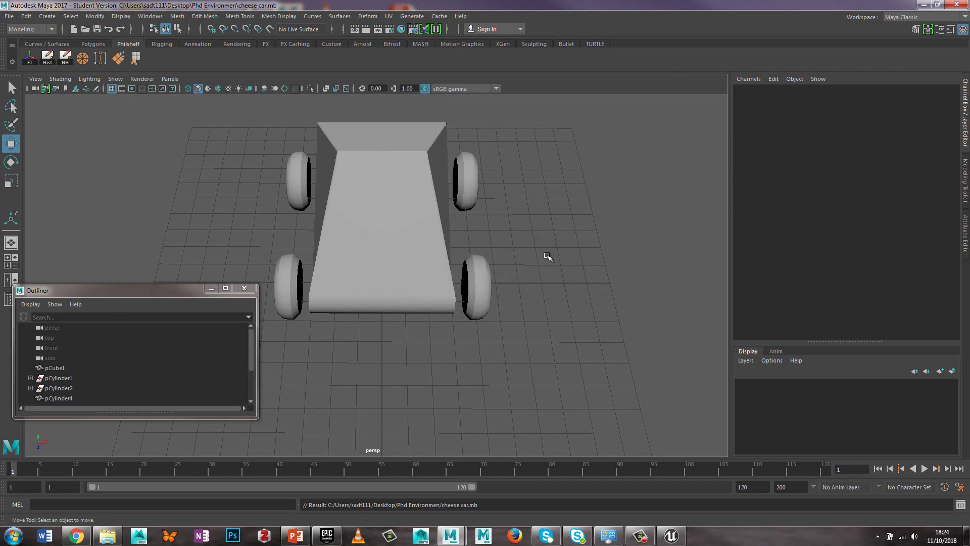
pyautogui.moveTo(137, 288); pyautogui.dragTo(96, 281)
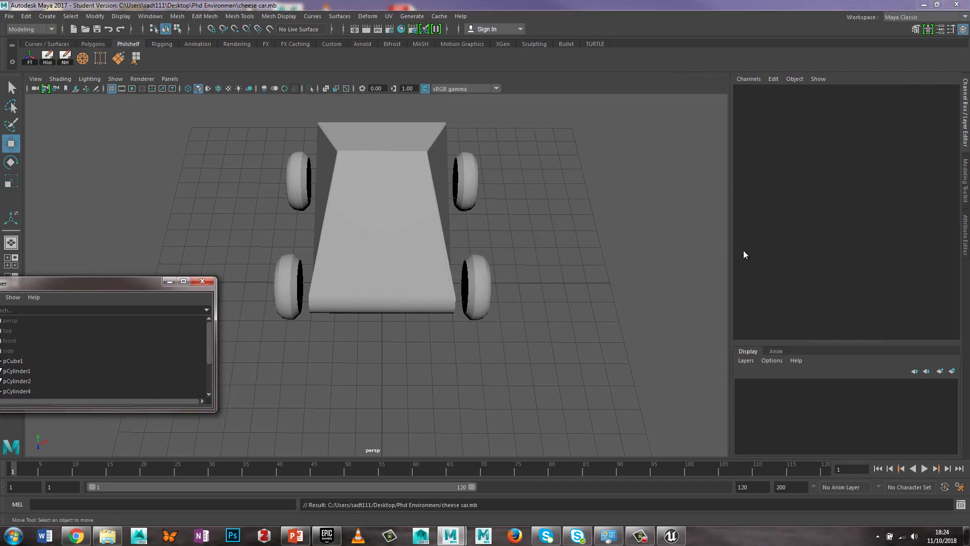
pyautogui.keyDown('alt'); pyautogui.moveTo(521, 271); pyautogui.dragTo(619, 243); pyautogui.keyUp('alt')
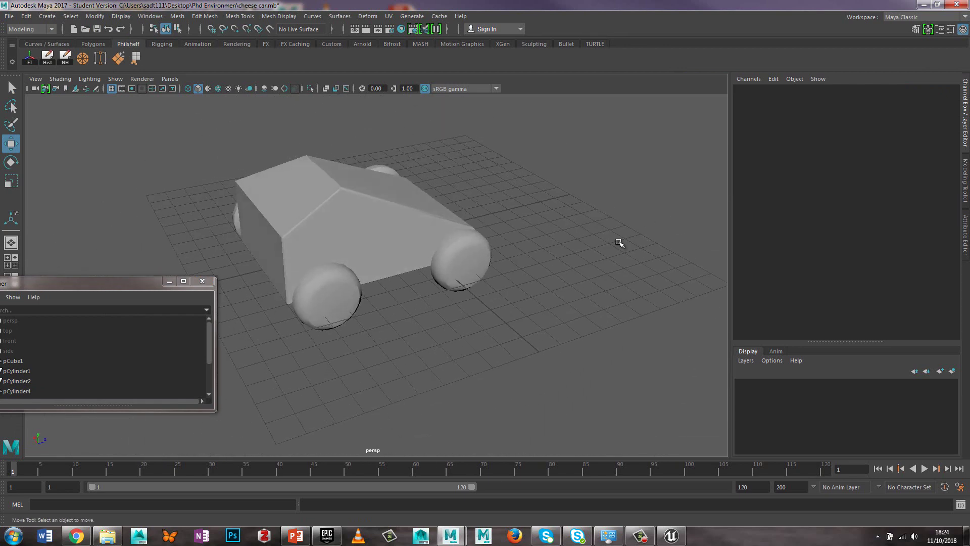
# In vertex mode, pull two corner vertices of the car body upward to slope its nose.
pyautogui.rightClick(296, 230)
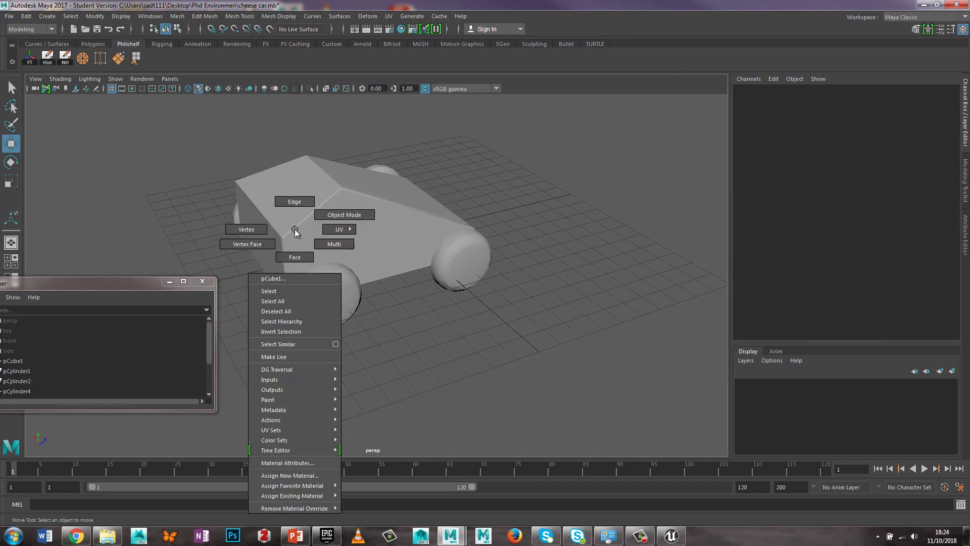
pyautogui.click(247, 229)
pyautogui.keyDown('alt'); pyautogui.moveTo(404, 192); pyautogui.dragTo(484, 208); pyautogui.keyUp('alt')
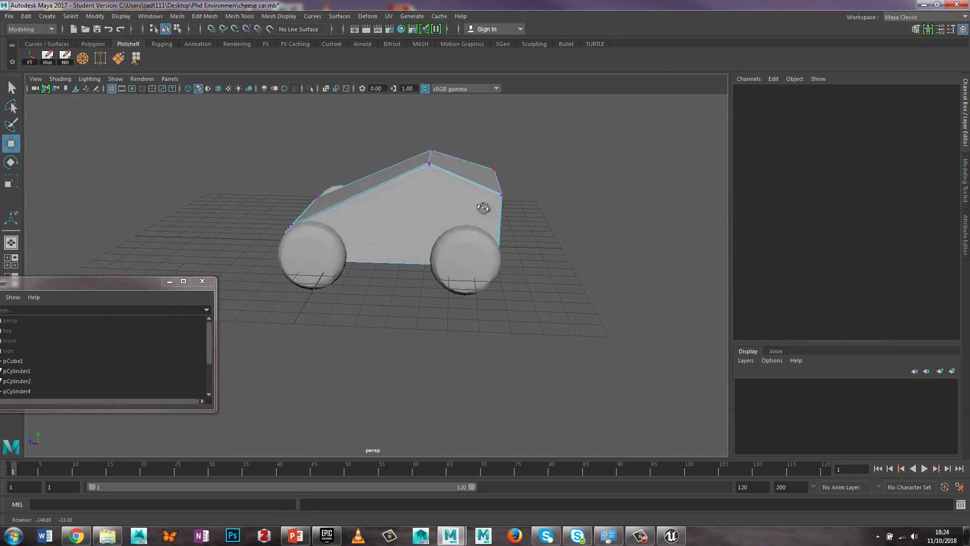
pyautogui.moveTo(481, 152)
pyautogui.mouseDown()
pyautogui.moveTo(512, 203)
pyautogui.moveTo(461, 178)
pyautogui.moveTo(453, 184)
pyautogui.moveTo(478, 168)
pyautogui.mouseUp()
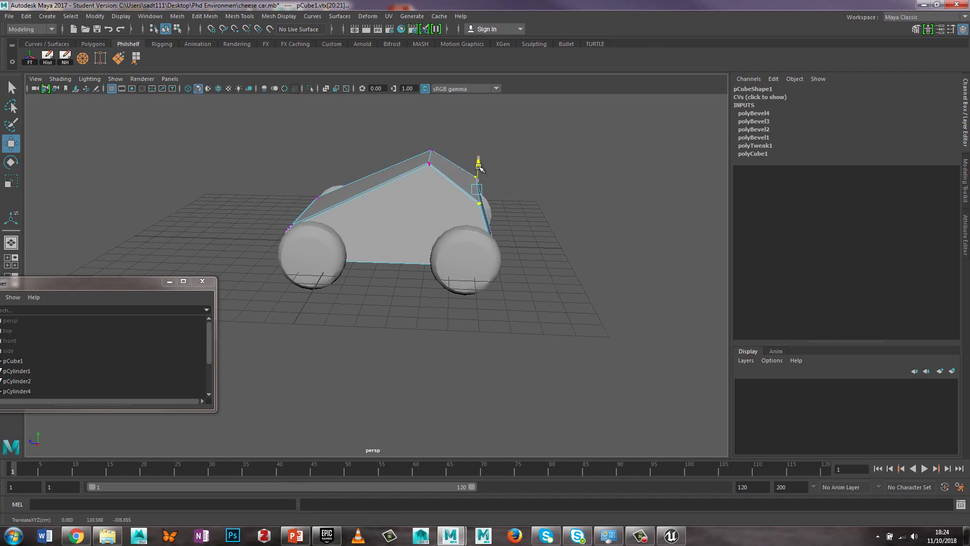
pyautogui.click(534, 173)
pyautogui.keyDown('alt'); pyautogui.moveTo(537, 175); pyautogui.dragTo(547, 219); pyautogui.keyUp('alt')
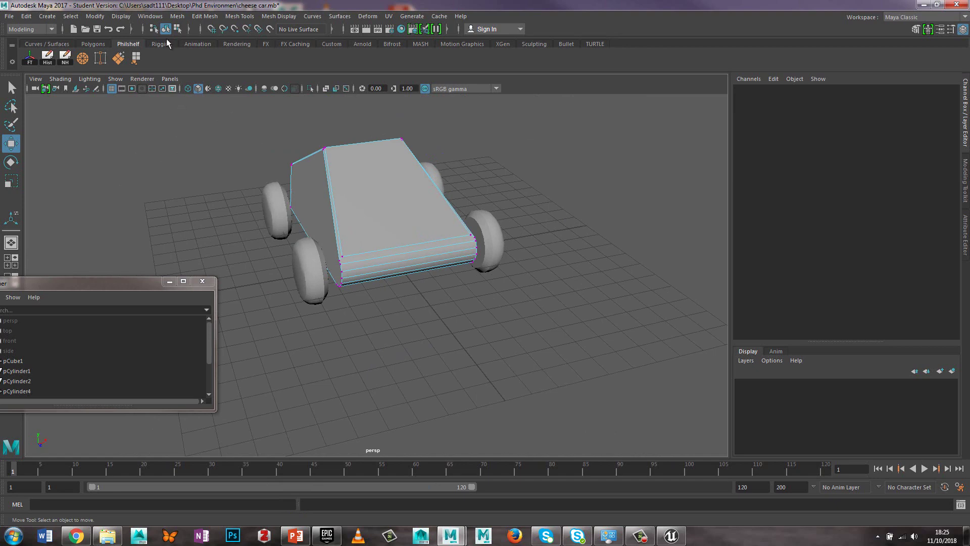
pyautogui.click(148, 18)
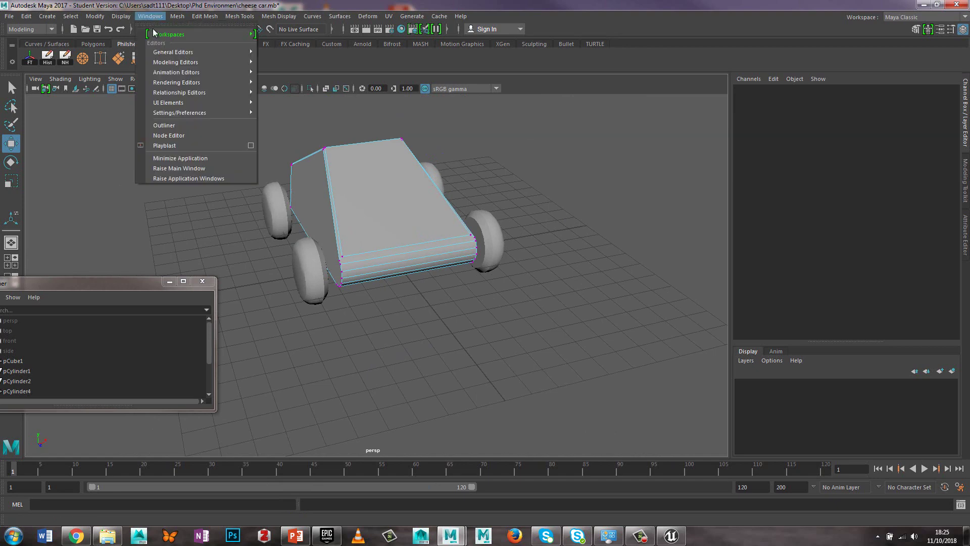
# In Preferences > Settings, set the world Up axis to Z and save the preferences.
pyautogui.moveTo(158, 52)
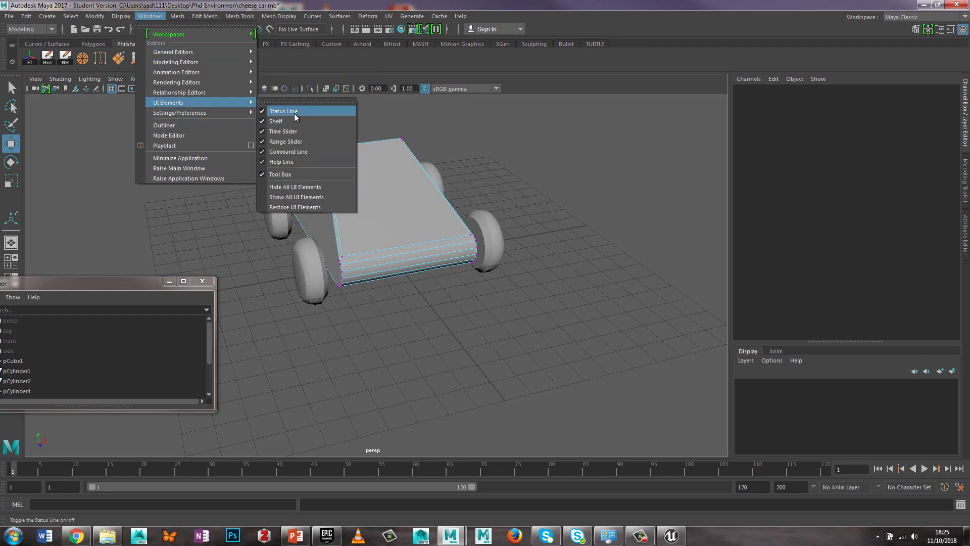
pyautogui.moveTo(241, 112)
pyautogui.click(281, 120)
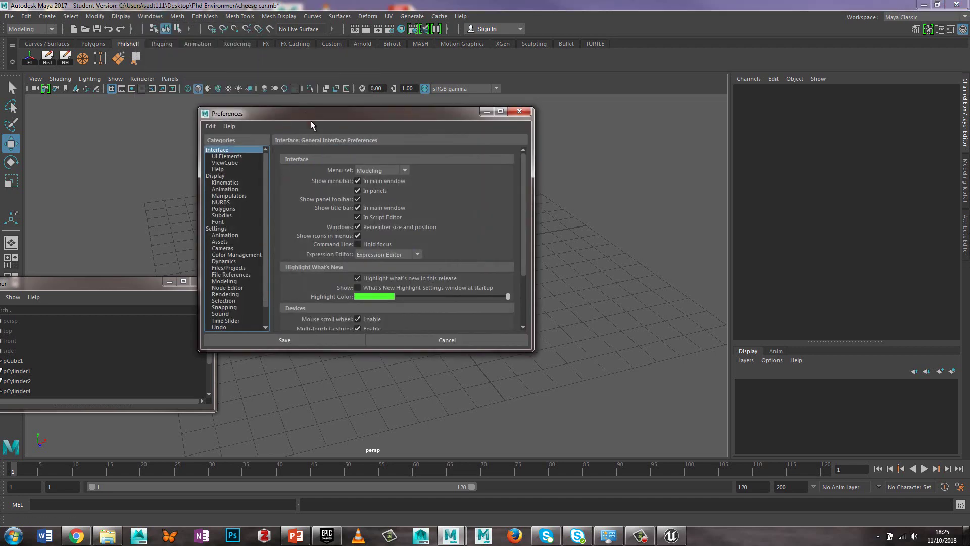
pyautogui.moveTo(332, 116); pyautogui.dragTo(514, 79)
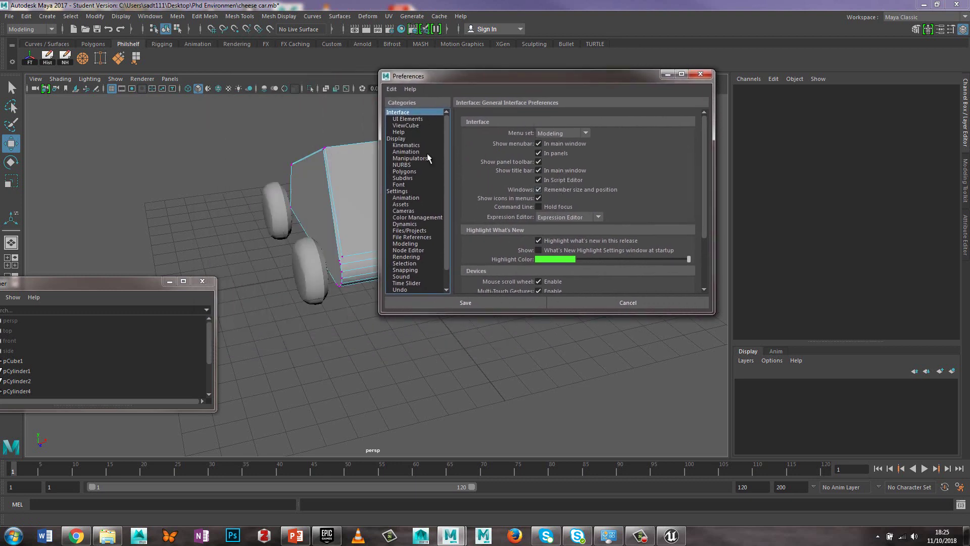
pyautogui.click(403, 192)
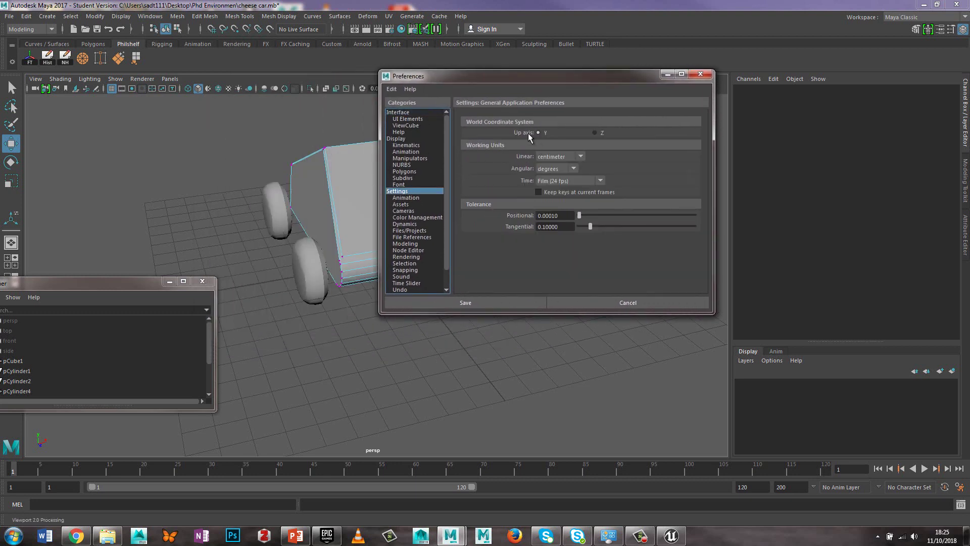
pyautogui.click(595, 131)
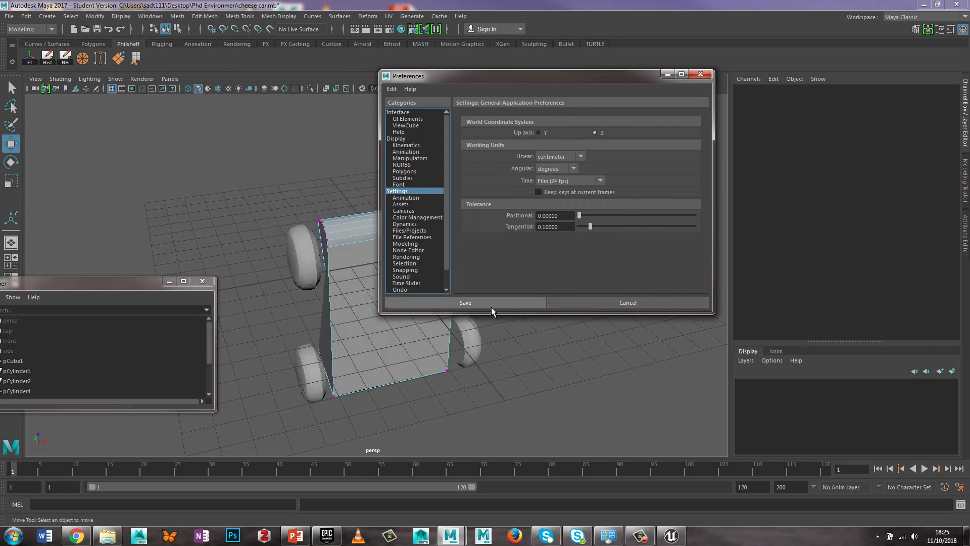
pyautogui.click(465, 302)
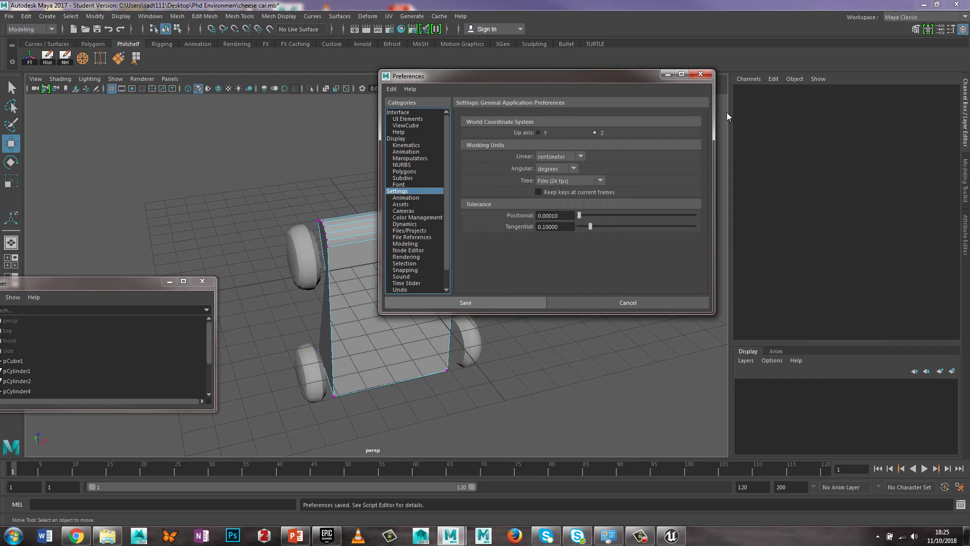
# Orbit around the sideways car body and marquee-select all of its vertices.
pyautogui.keyDown('alt'); pyautogui.moveTo(380, 278); pyautogui.dragTo(477, 272); pyautogui.keyUp('alt')
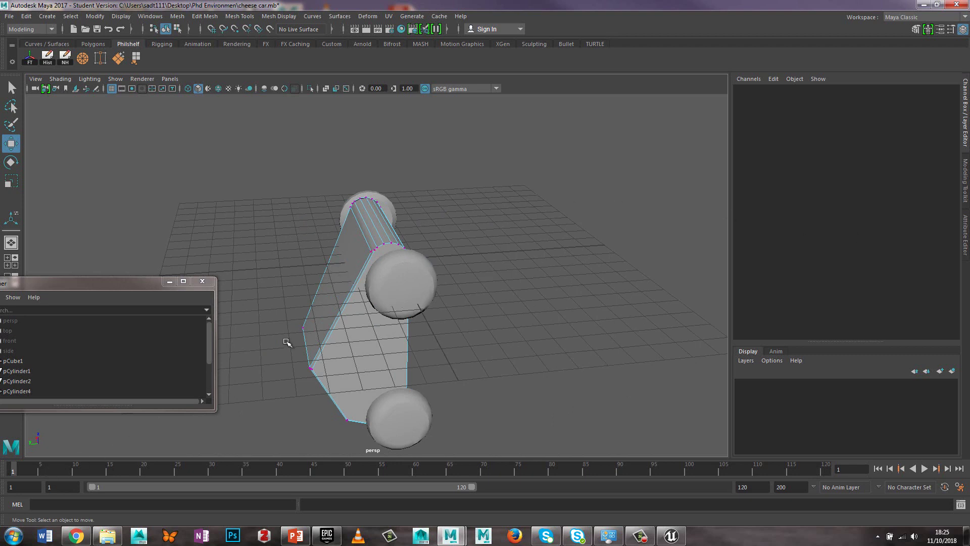
pyautogui.keyDown('alt'); pyautogui.moveTo(328, 334); pyautogui.dragTo(144, 424); pyautogui.keyUp('alt')
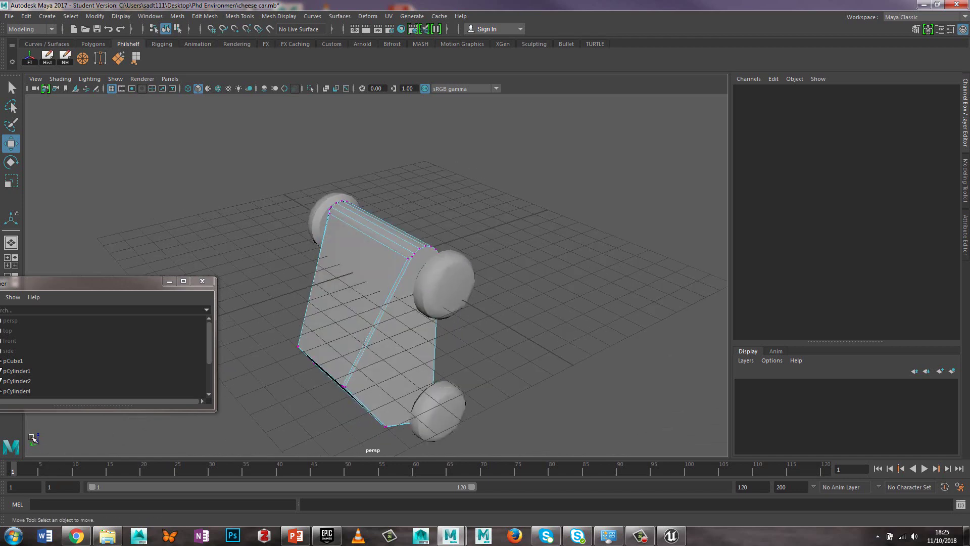
pyautogui.moveTo(260, 195); pyautogui.dragTo(503, 449)
# Group the car body and its wheels into group1 with Ctrl+G.
pyautogui.moveTo(418, 256); pyautogui.dragTo(455, 244, button='right')
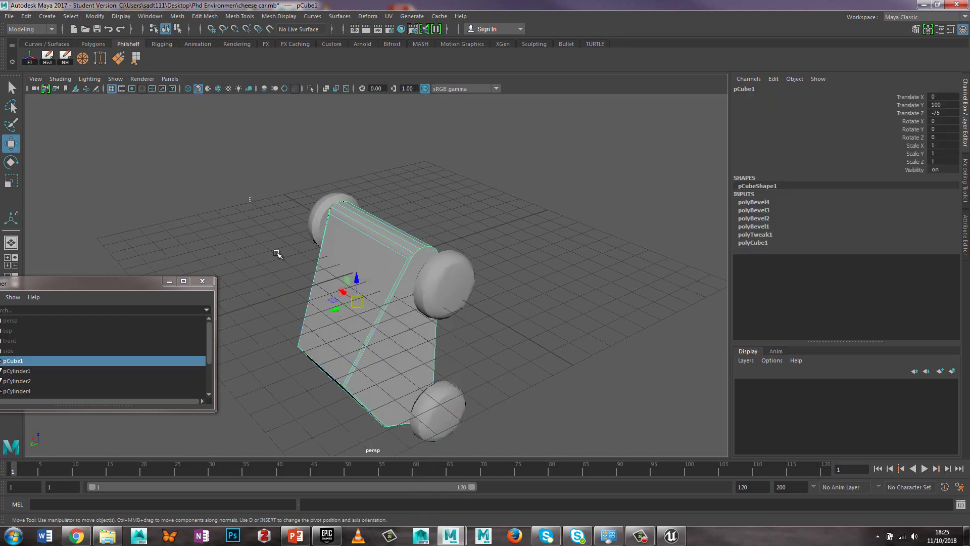
pyautogui.moveTo(249, 198); pyautogui.dragTo(502, 483)
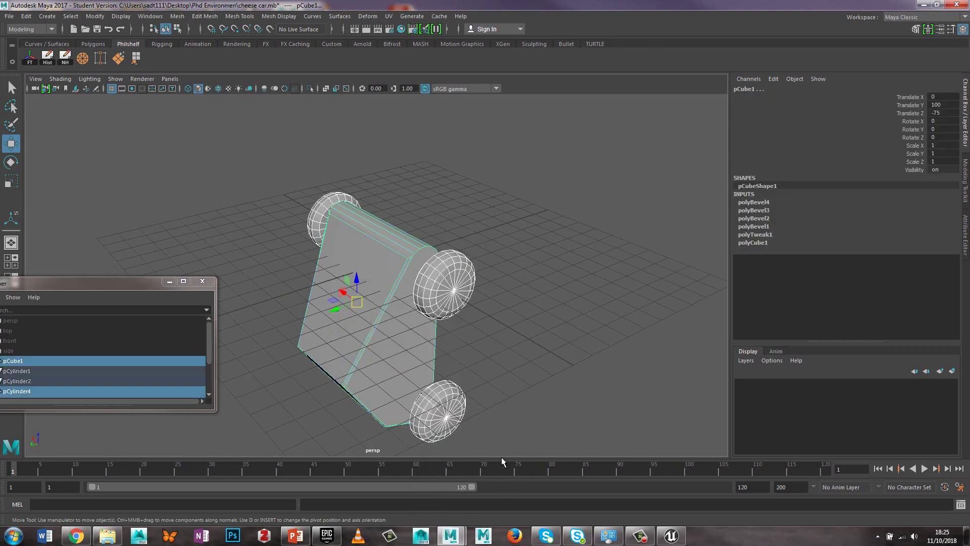
pyautogui.hotkey('ctrl', 'g')
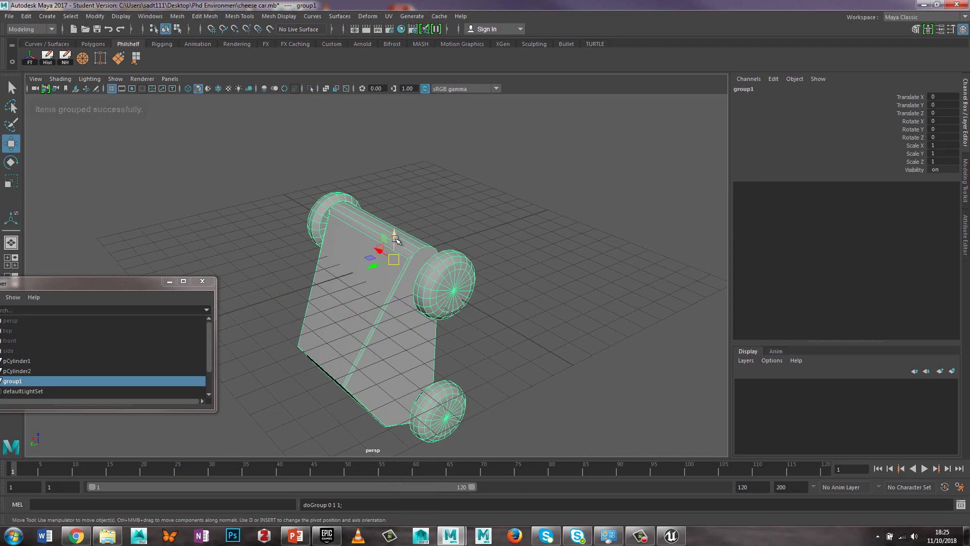
# Stand group1 upright with Rotate X 90 and Translate Z 180.
pyautogui.moveTo(394, 237); pyautogui.dragTo(423, 156)
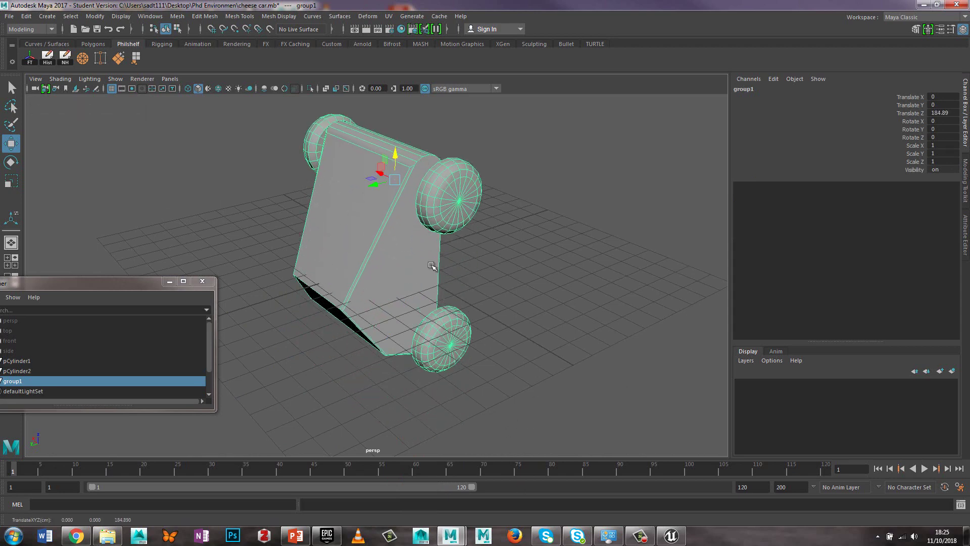
pyautogui.press('e')
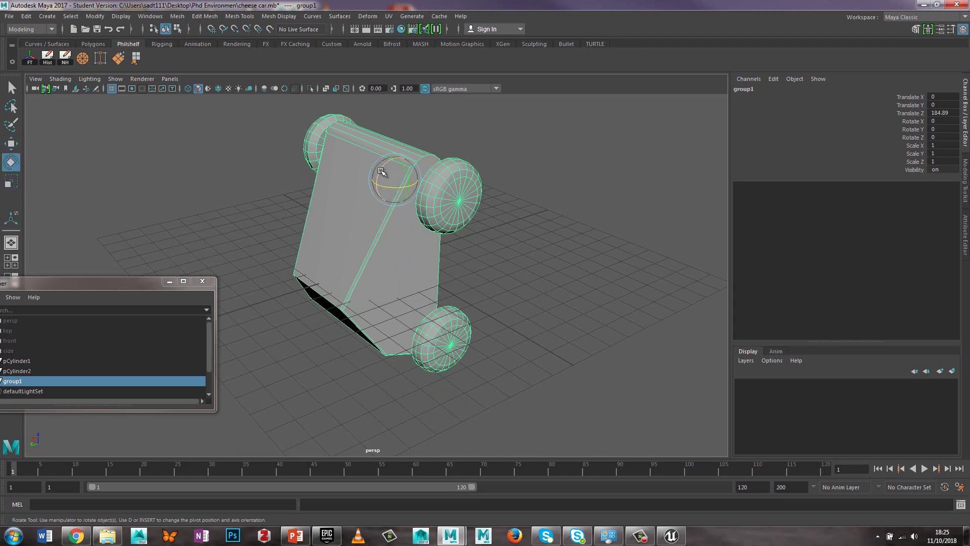
pyautogui.moveTo(393, 183); pyautogui.dragTo(414, 159)
pyautogui.doubleClick(938, 121)
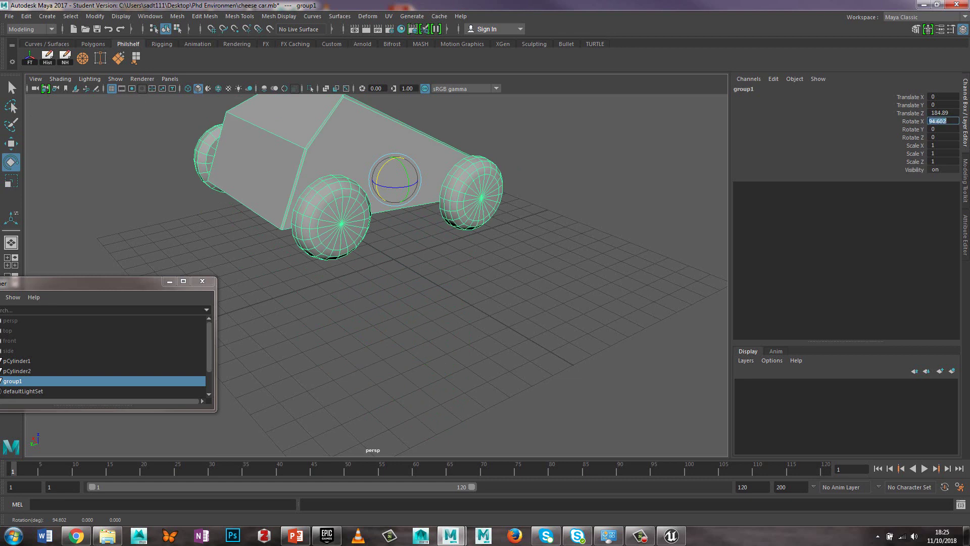
pyautogui.press('Return')
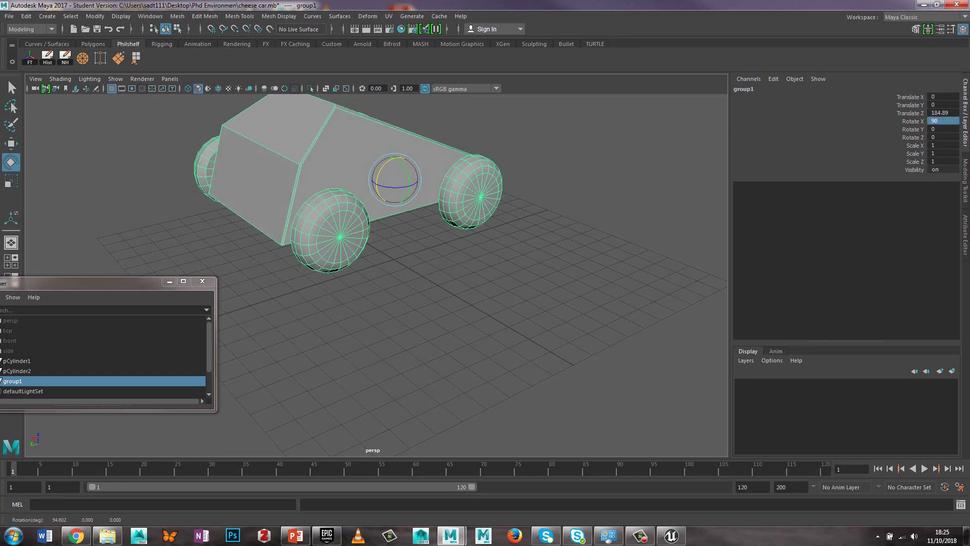
pyautogui.doubleClick(942, 112)
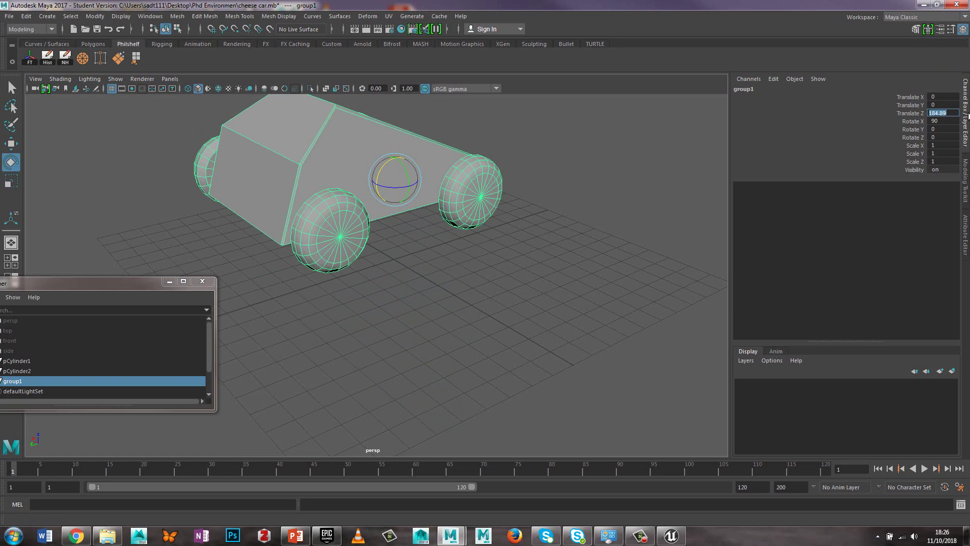
pyautogui.write('180')
pyautogui.press('Return')
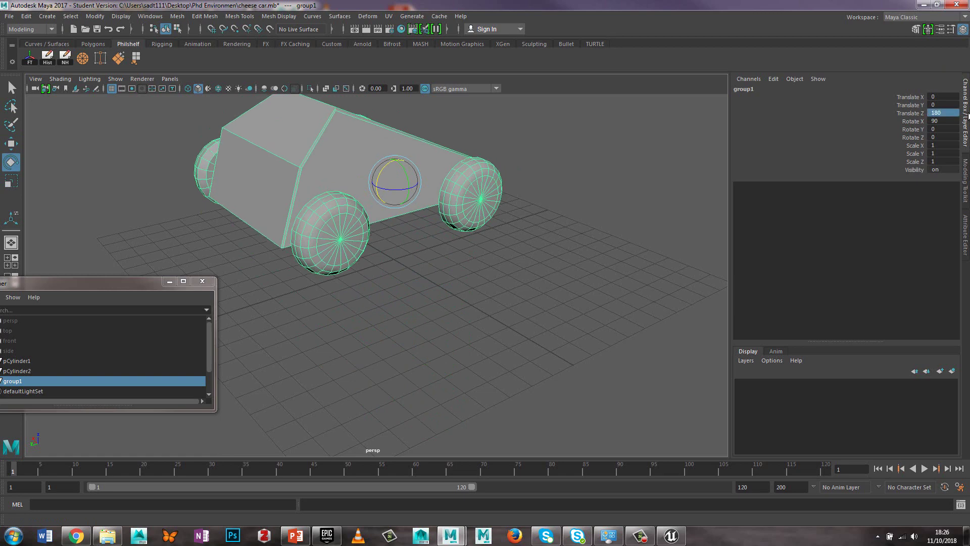
# Lower group1 along Z and turn it to Rotate Z 90.
pyautogui.keyDown('alt'); pyautogui.moveTo(359, 277); pyautogui.dragTo(393, 262); pyautogui.keyUp('alt')
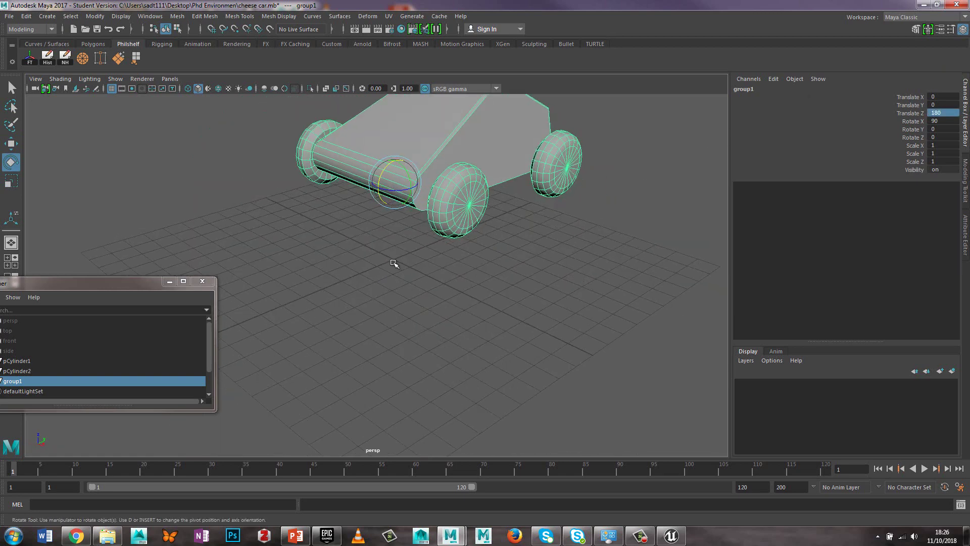
pyautogui.press('w')
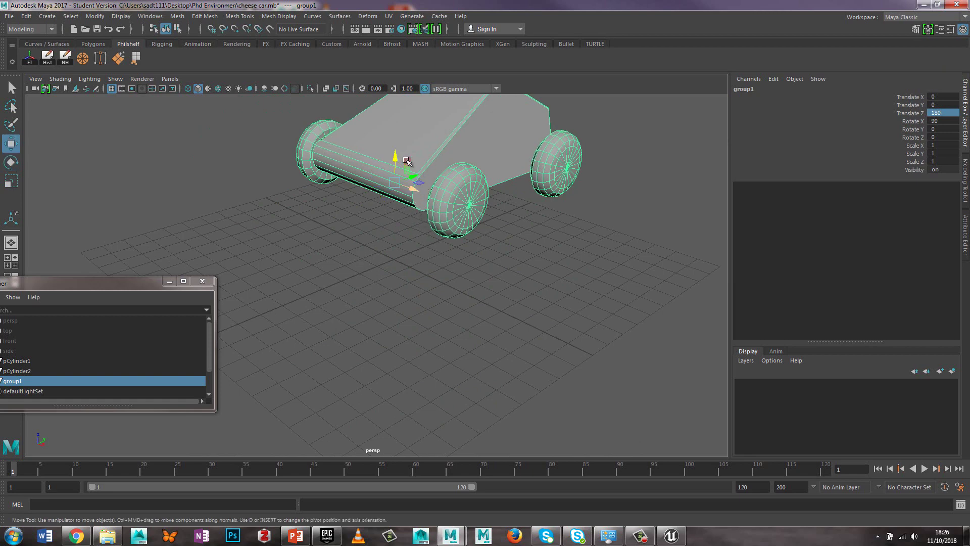
pyautogui.moveTo(393, 156); pyautogui.dragTo(388, 221)
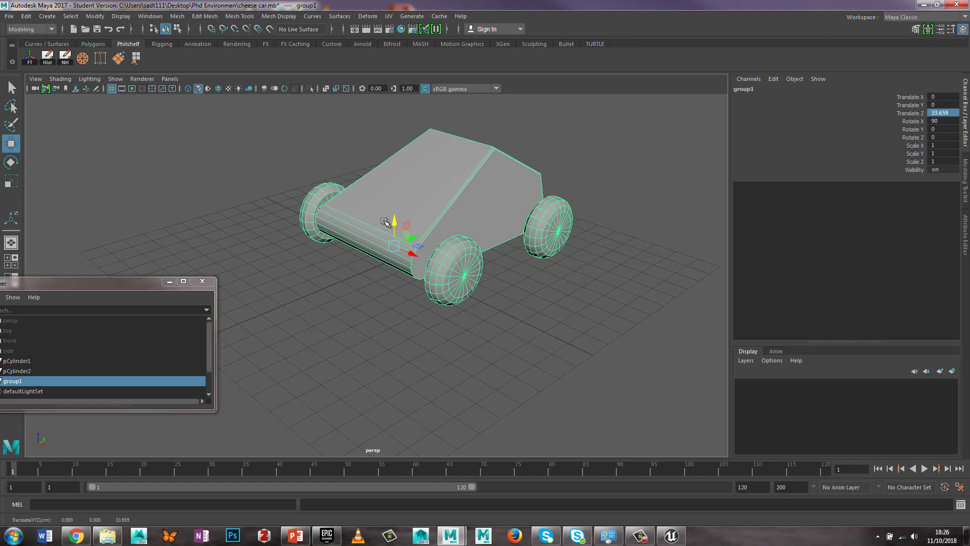
pyautogui.click(911, 136)
pyautogui.moveTo(427, 253); pyautogui.dragTo(550, 205, button='middle')
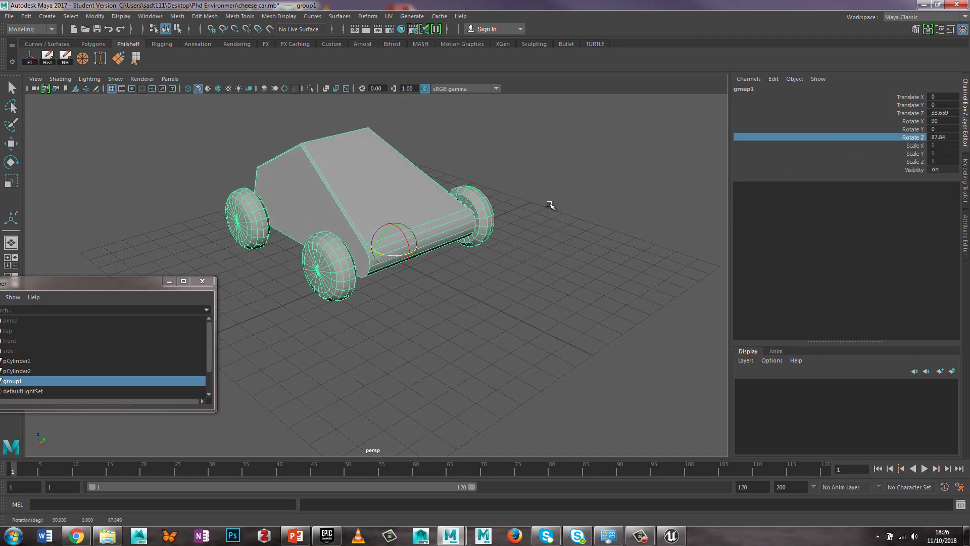
pyautogui.doubleClick(941, 136)
pyautogui.press('Return')
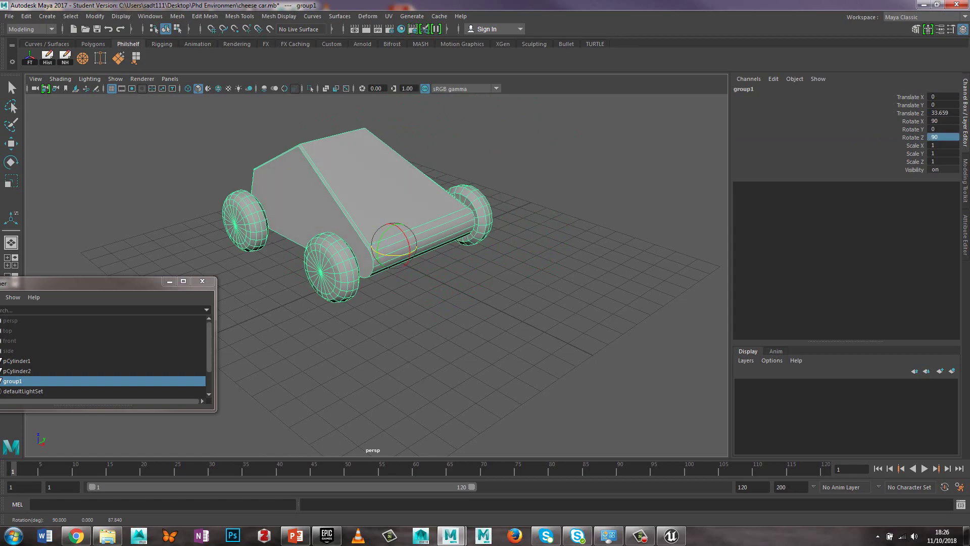
# Slide group1 along X to Translate X 152.365.
pyautogui.keyDown('alt'); pyautogui.moveTo(332, 268); pyautogui.dragTo(661, 279); pyautogui.keyUp('alt')
pyautogui.press('w')
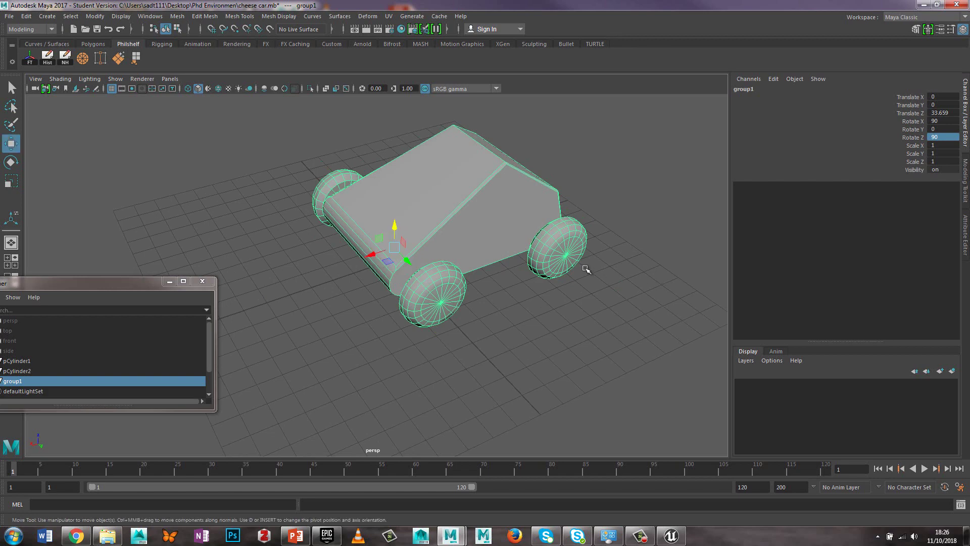
pyautogui.moveTo(370, 254); pyautogui.dragTo(309, 278)
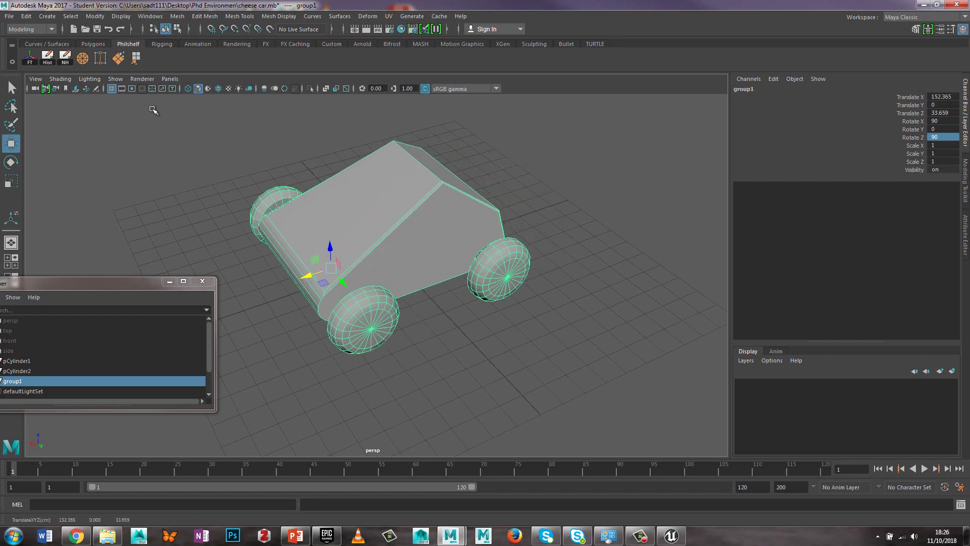
# Apply Modify > Center Pivot to group1, then deselect and orbit around the upright car.
pyautogui.click(98, 16)
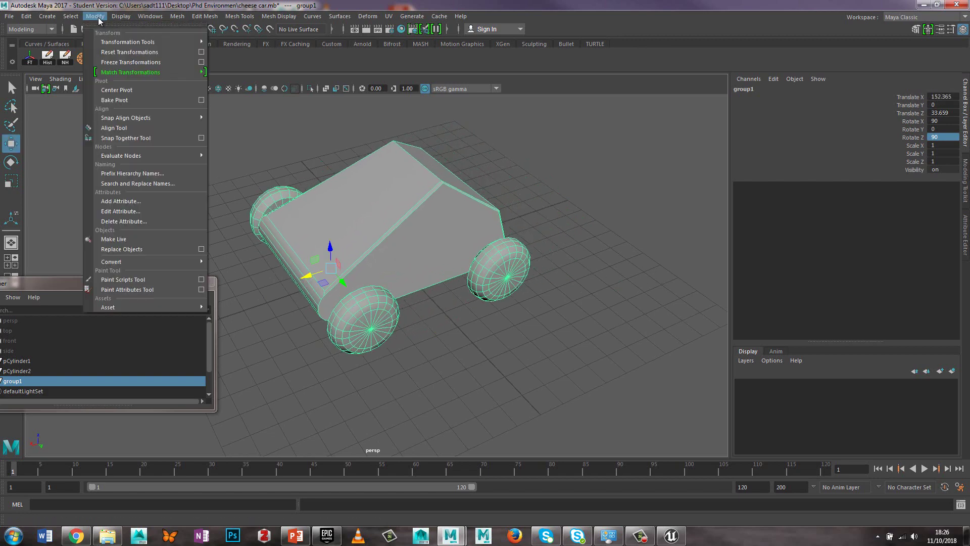
pyautogui.click(117, 91)
pyautogui.click(550, 237)
pyautogui.moveTo(343, 287)
pyautogui.keyDown('alt'); pyautogui.mouseDown()
pyautogui.moveTo(426, 243)
pyautogui.moveTo(550, 244)
pyautogui.moveTo(474, 249)
pyautogui.moveTo(352, 277)
pyautogui.mouseUp(); pyautogui.keyUp('alt')
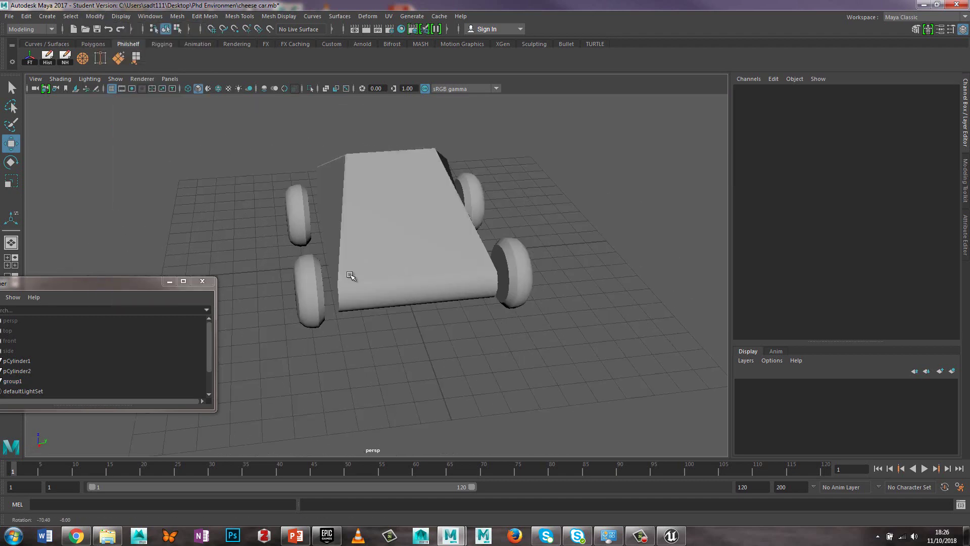
pyautogui.keyDown('alt'); pyautogui.moveTo(481, 278); pyautogui.dragTo(366, 292); pyautogui.keyUp('alt')
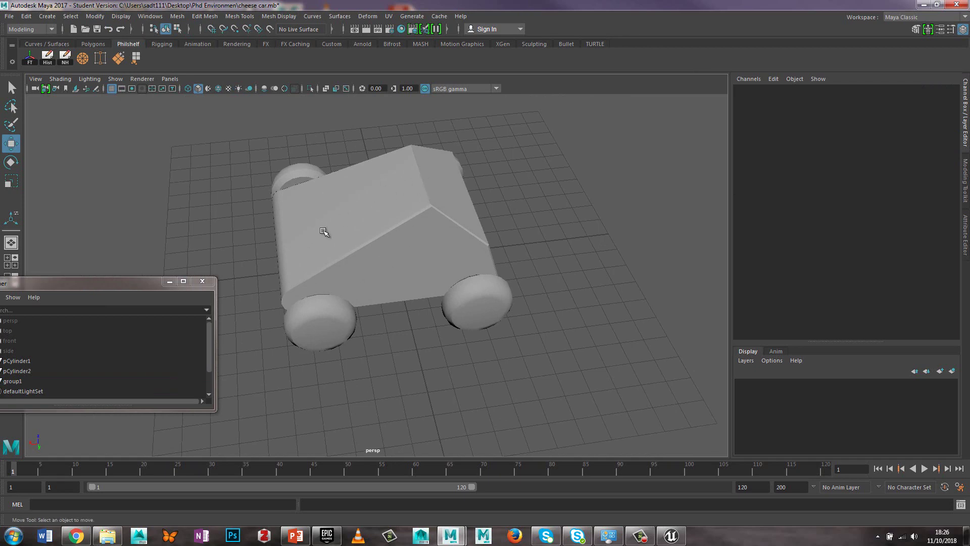
pyautogui.keyDown('alt'); pyautogui.moveTo(347, 225); pyautogui.dragTo(344, 274); pyautogui.keyUp('alt')
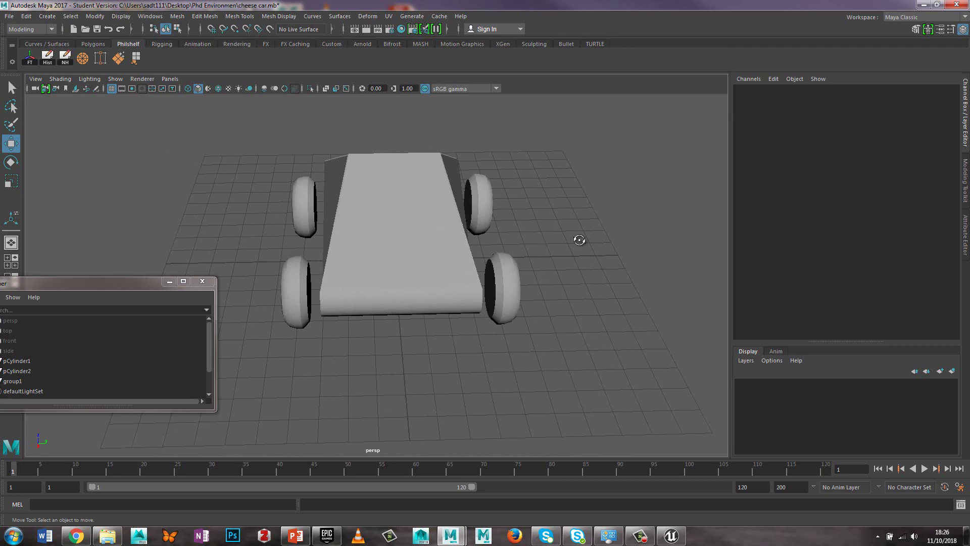
pyautogui.keyDown('alt'); pyautogui.moveTo(578, 238); pyautogui.dragTo(344, 270); pyautogui.keyUp('alt')
# Save the cheese car scene, accepting the Student Version warning.
pyautogui.click(9, 16)
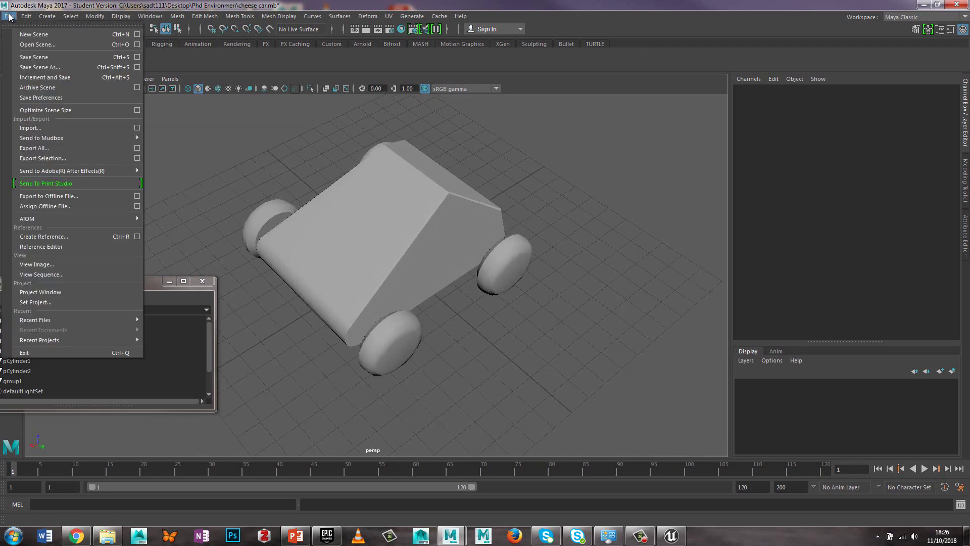
pyautogui.click(34, 57)
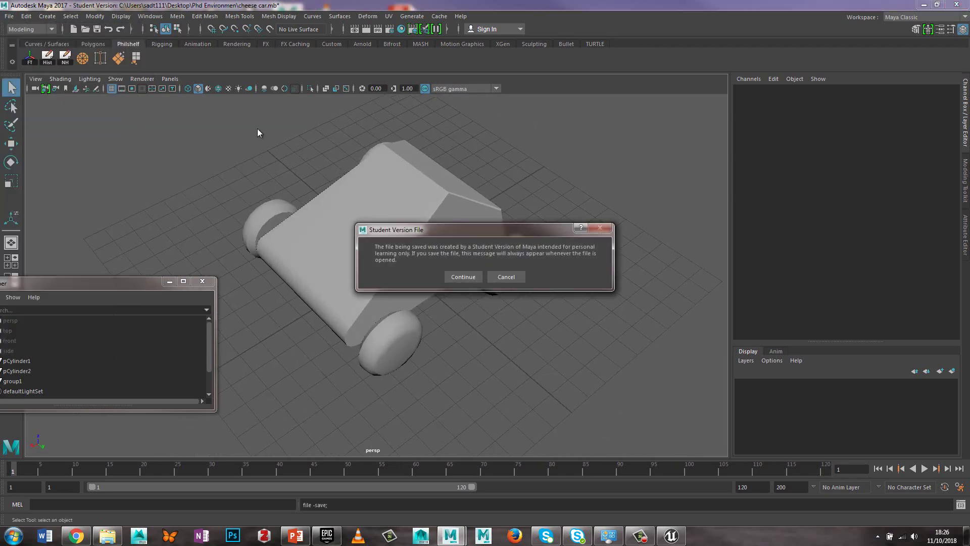
pyautogui.click(458, 277)
# Switch to the Move tool and orbit to a higher, frontal view of the car.
pyautogui.press('w')
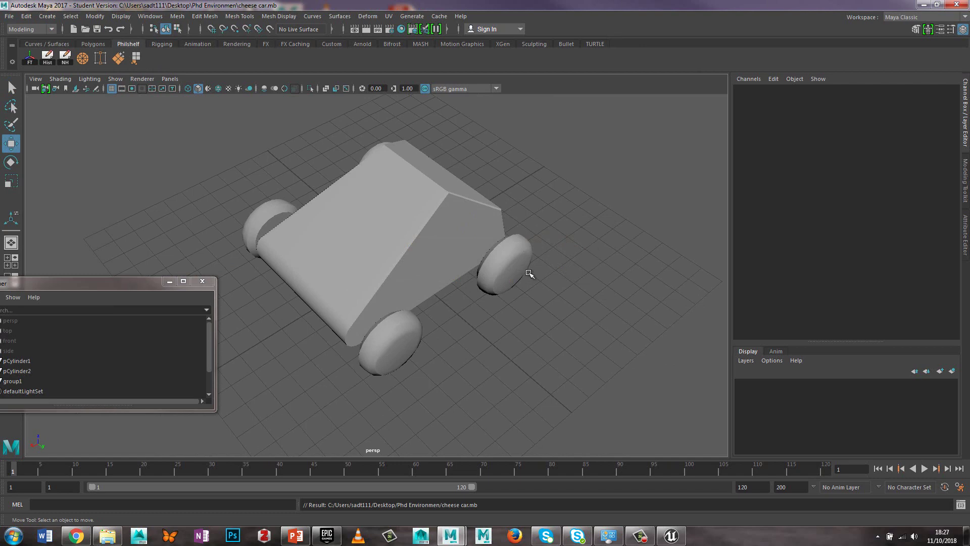
pyautogui.moveTo(529, 273)
pyautogui.keyDown('alt'); pyautogui.mouseDown()
pyautogui.moveTo(556, 252)
pyautogui.moveTo(515, 261)
pyautogui.mouseUp(); pyautogui.keyUp('alt')
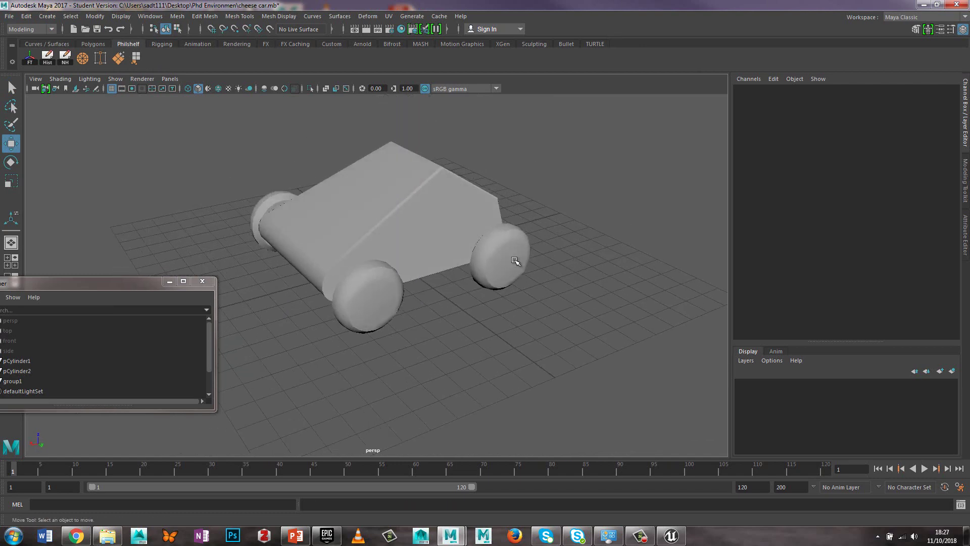
pyautogui.keyDown('alt'); pyautogui.moveTo(429, 271); pyautogui.dragTo(460, 279); pyautogui.keyUp('alt')
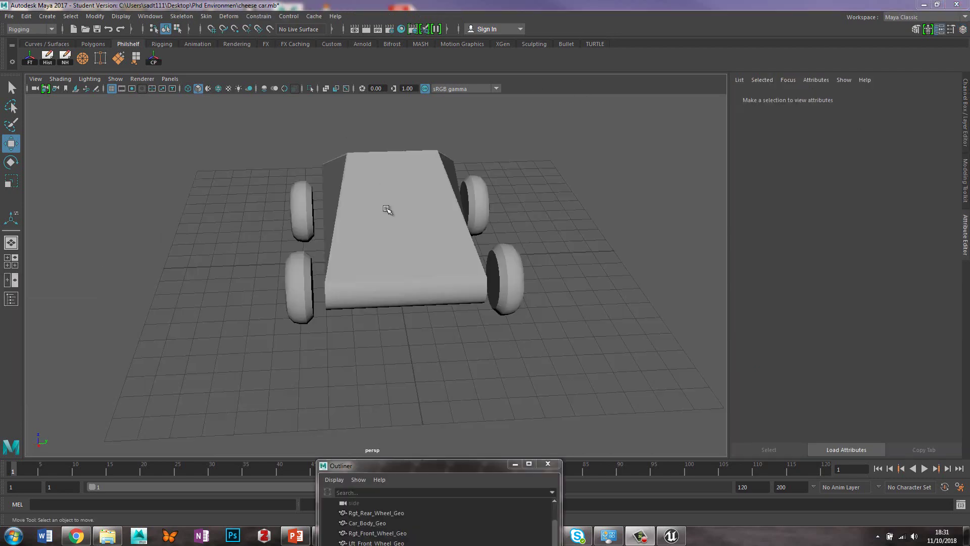
pyautogui.click(386, 209)
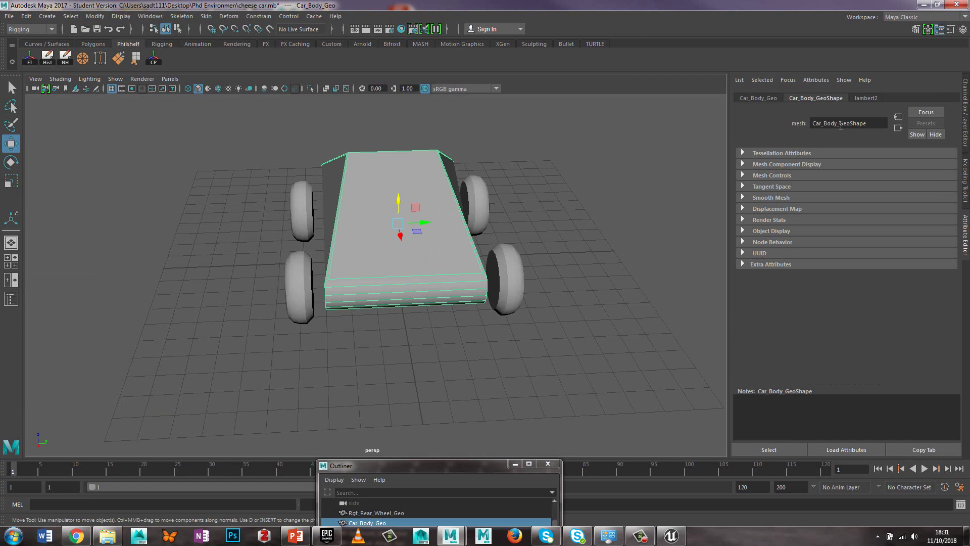
pyautogui.click(772, 101)
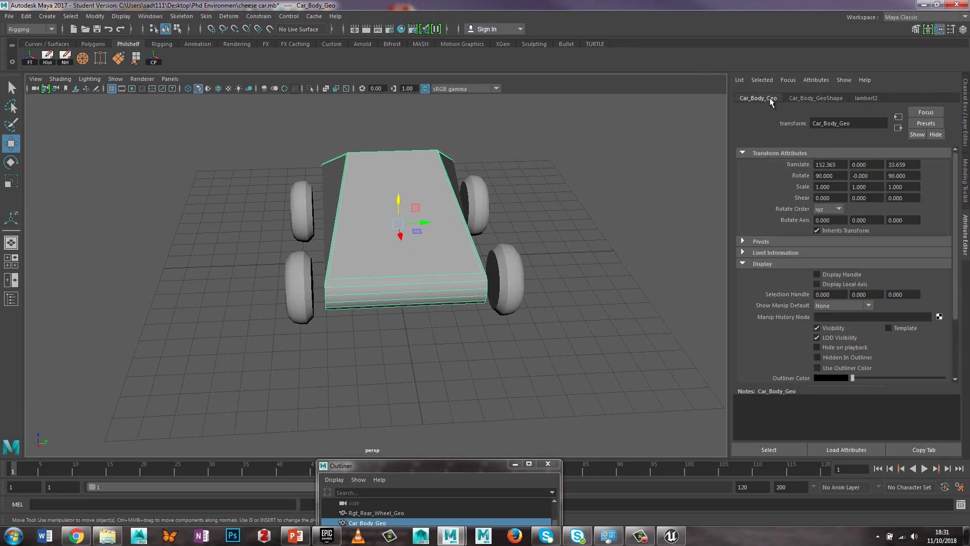
pyautogui.click(482, 215)
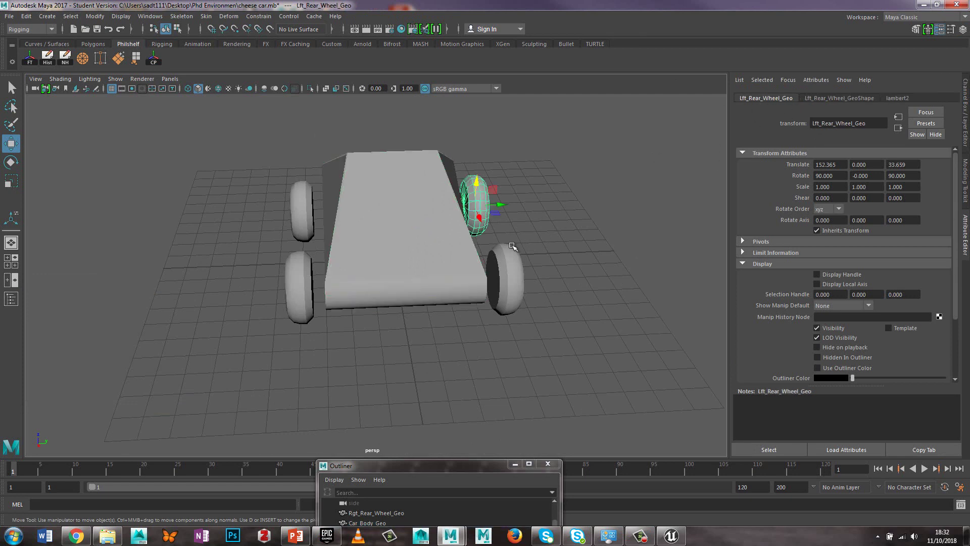
pyautogui.click(505, 278)
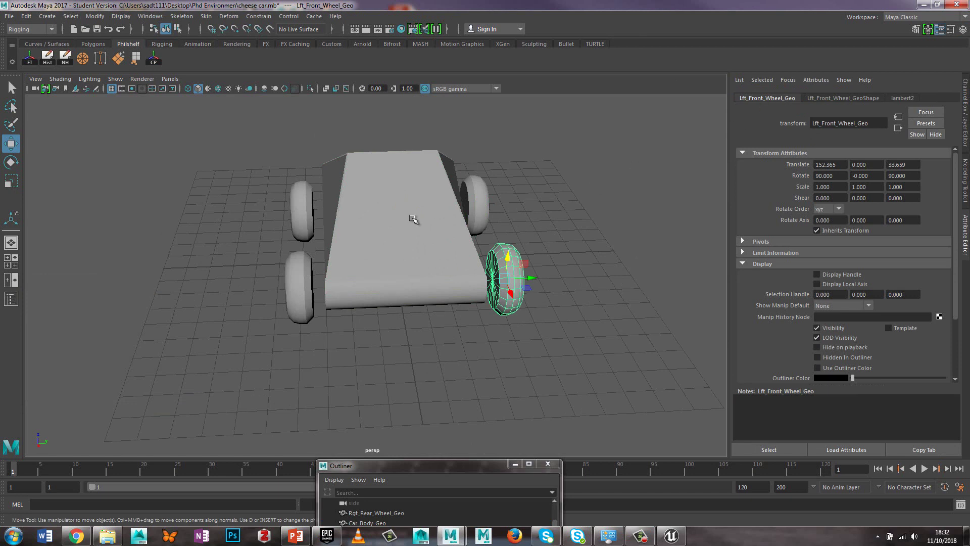
pyautogui.click(299, 278)
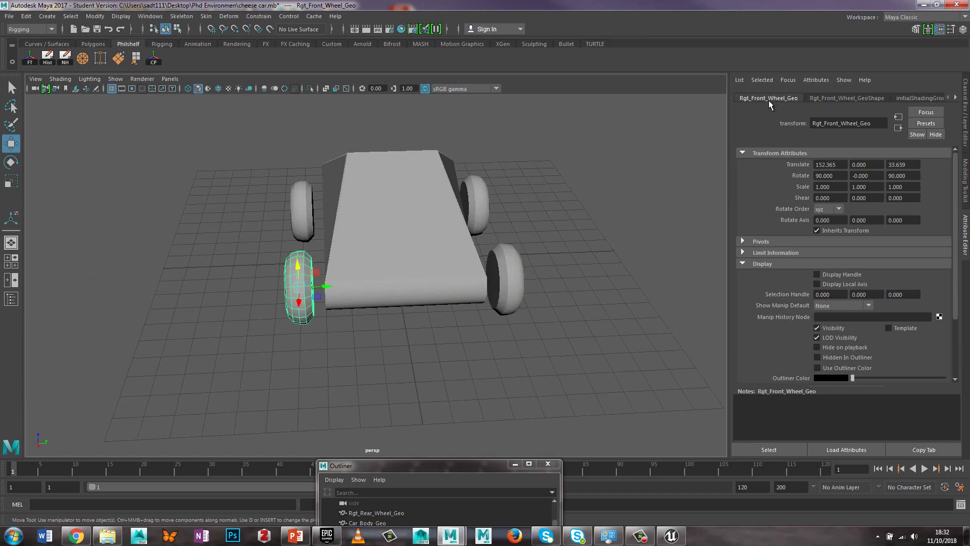
pyautogui.click(302, 215)
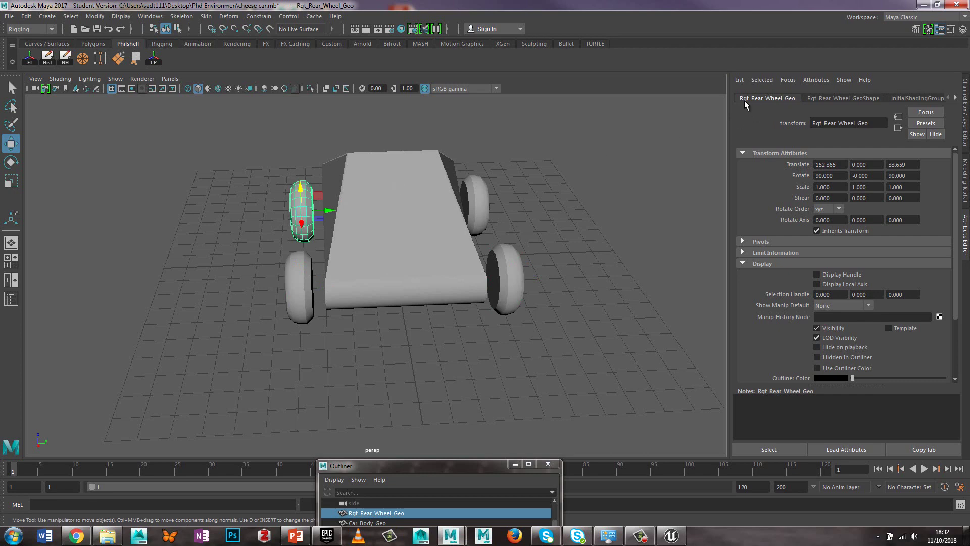
pyautogui.click(544, 194)
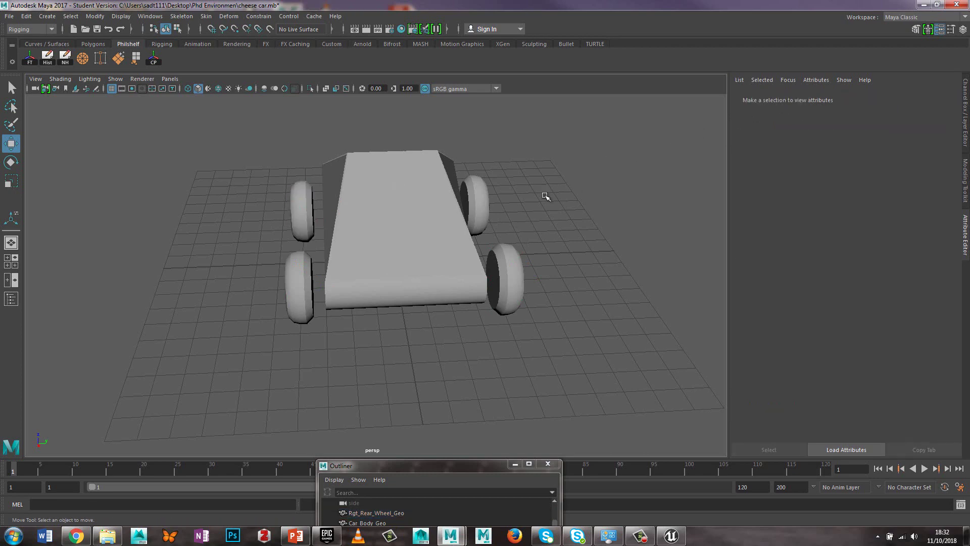
pyautogui.click(299, 221)
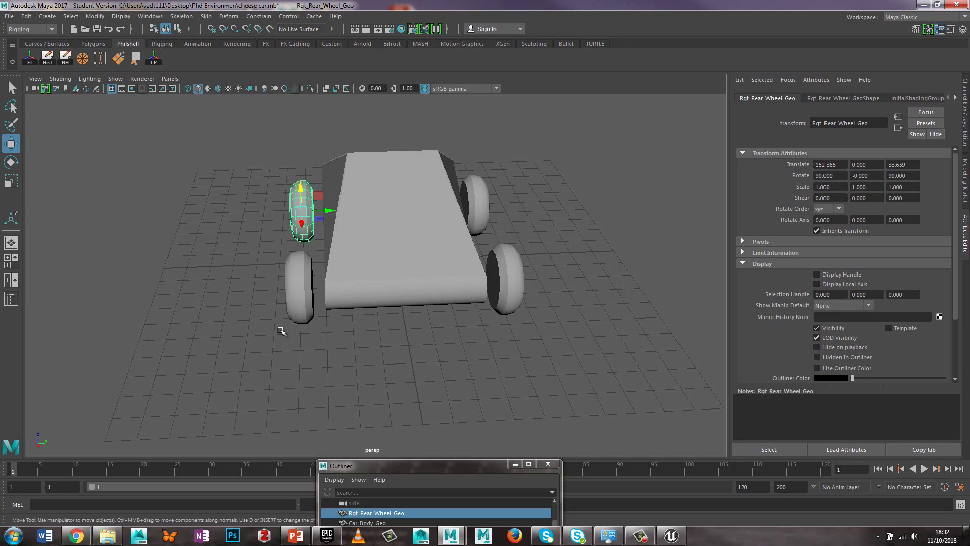
# Select the car body, then the body with all four wheels, and clear the selection.
pyautogui.click(384, 213)
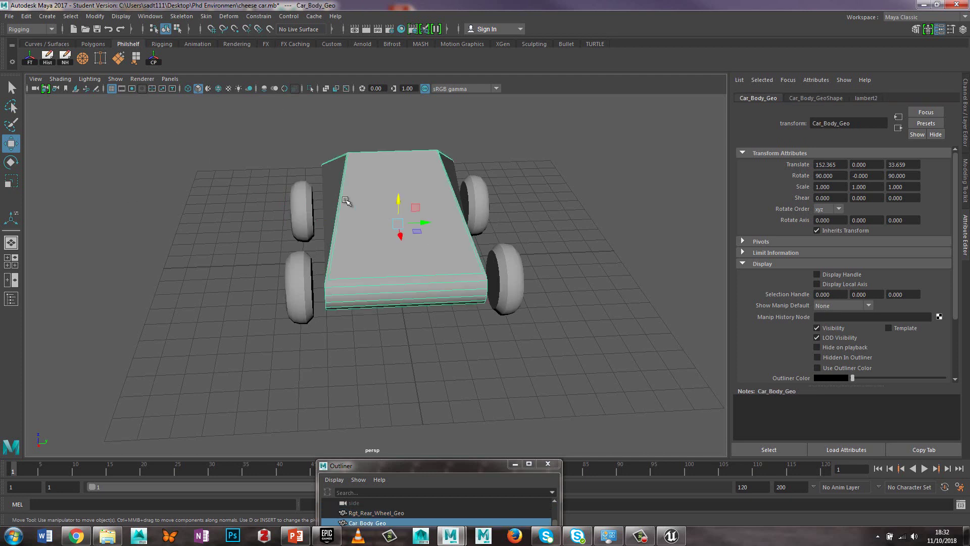
pyautogui.moveTo(251, 161); pyautogui.dragTo(609, 359)
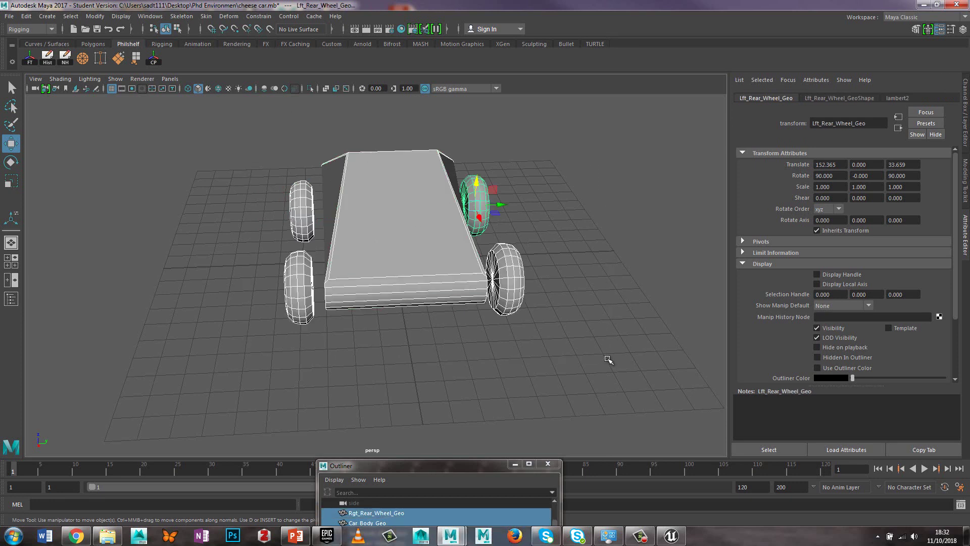
pyautogui.click(592, 274)
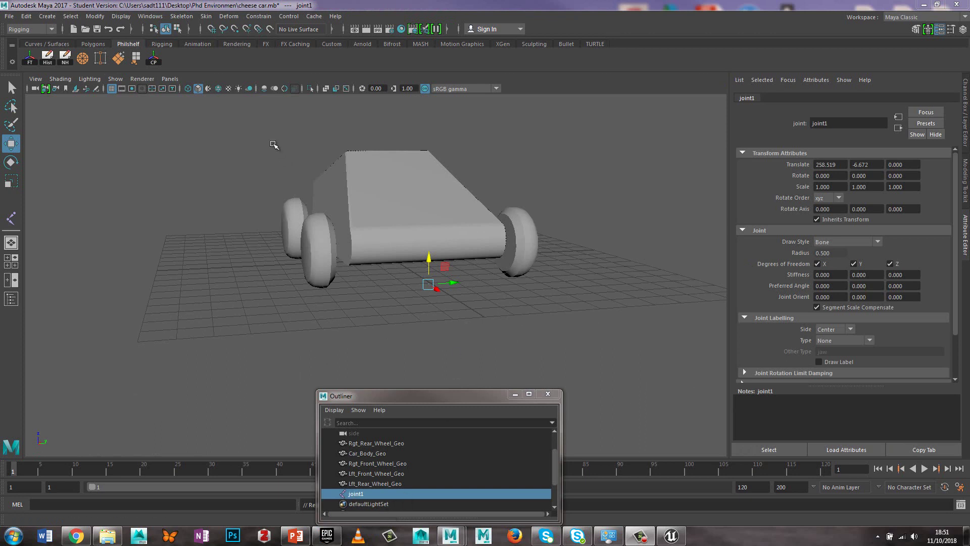
# Select joint1 beneath the car and zoom in on it.
pyautogui.click(181, 15)
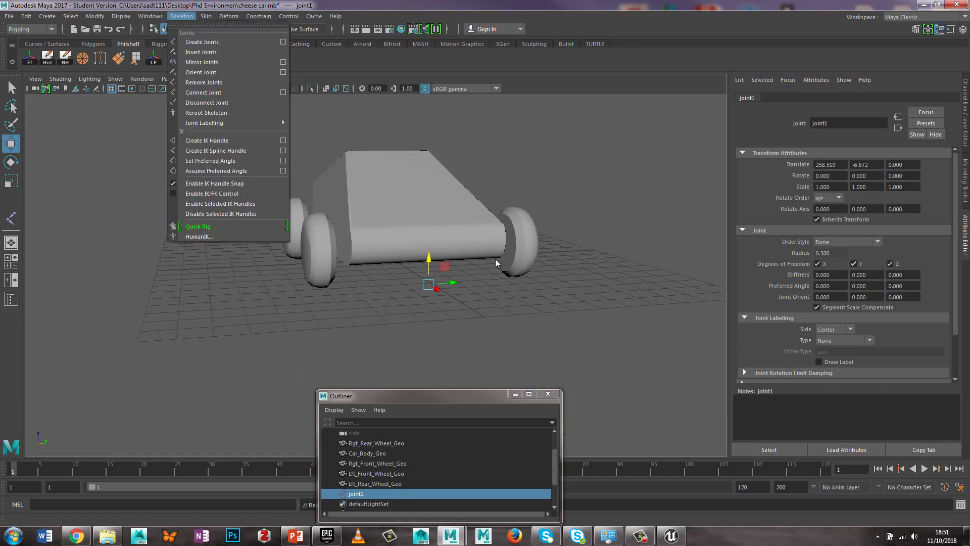
pyautogui.click(444, 298)
pyautogui.moveTo(416, 273); pyautogui.dragTo(444, 293)
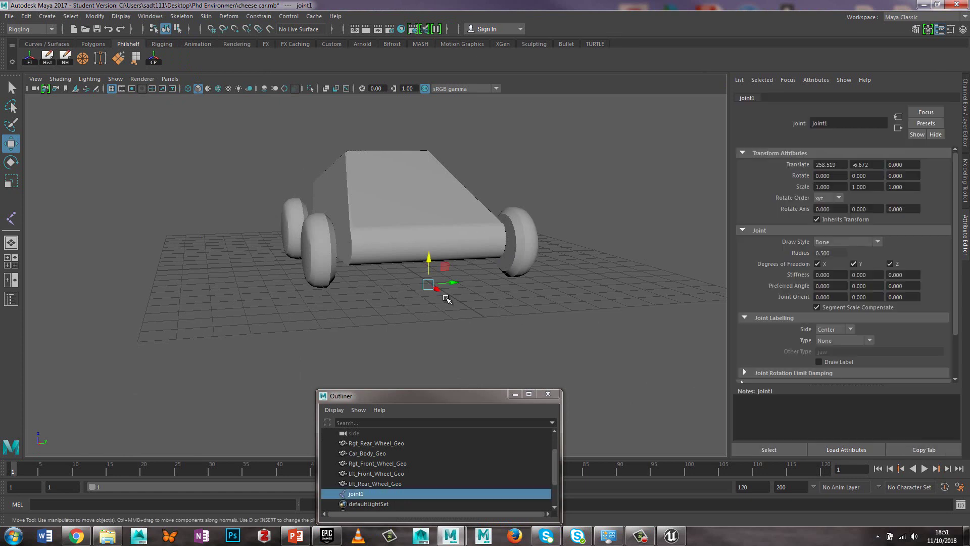
pyautogui.scroll(5, 443, 295)
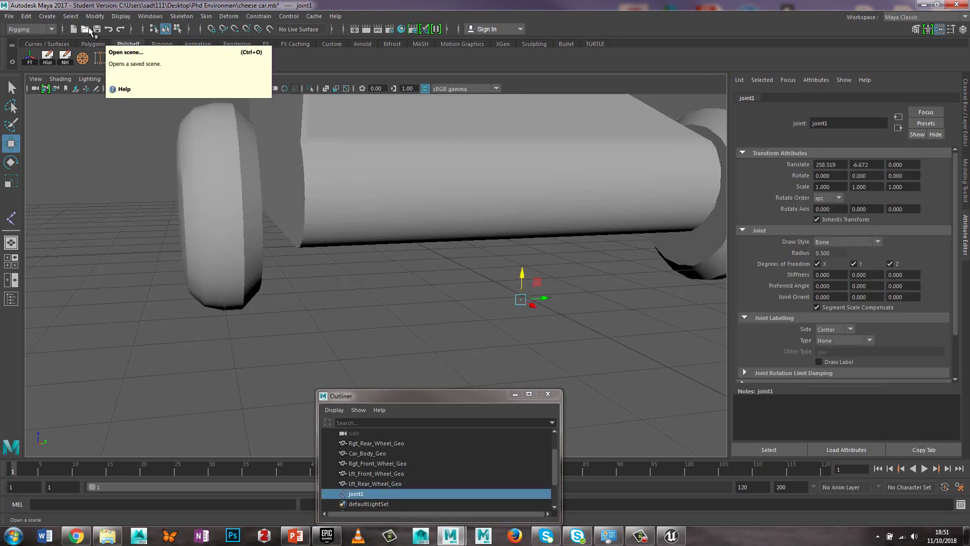
# Raise the Joint Display Scale from 1.00 to 10.00 in the Joint Size setting.
pyautogui.click(78, 18)
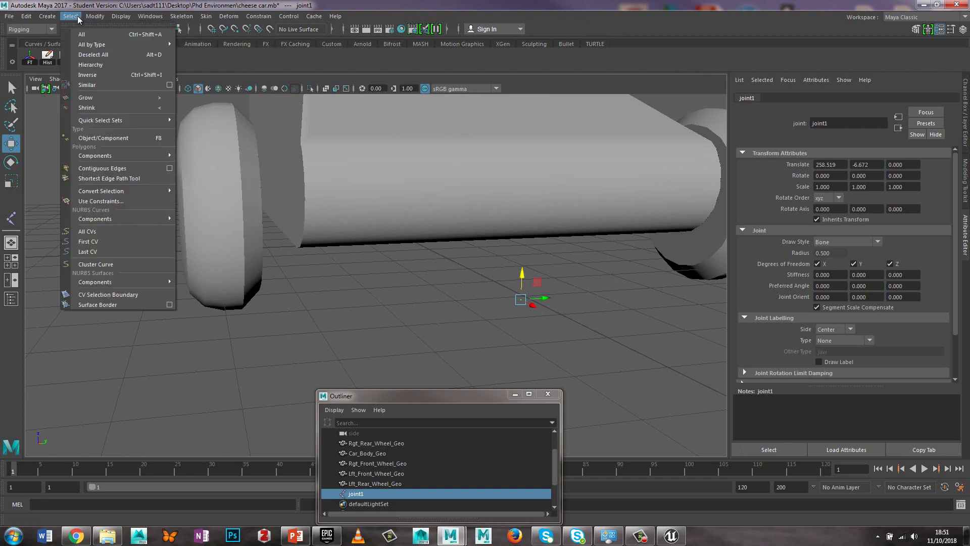
pyautogui.moveTo(121, 19)
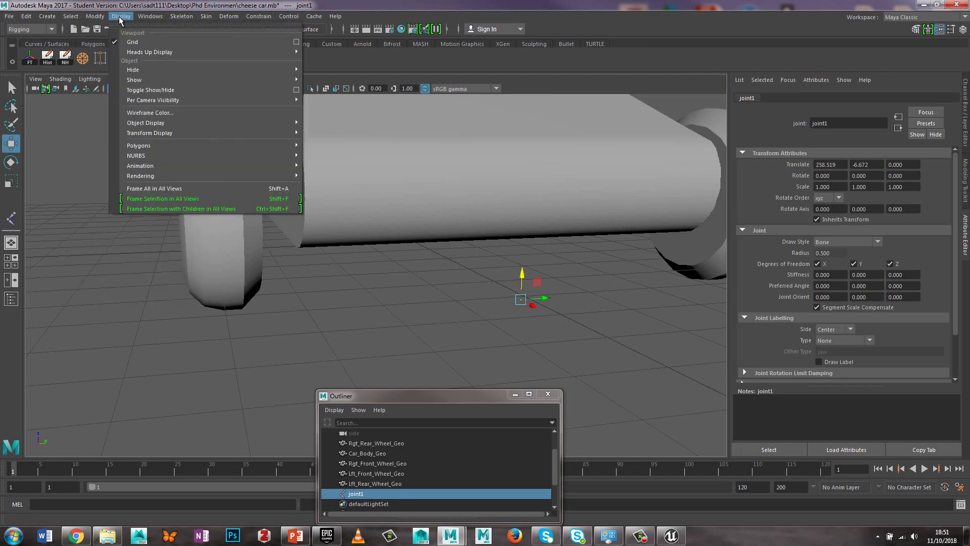
pyautogui.moveTo(243, 167)
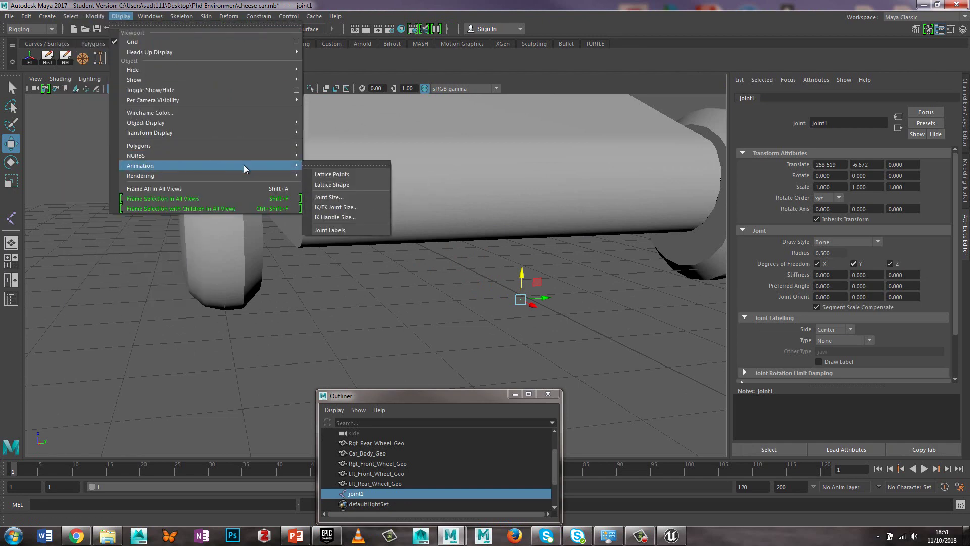
pyautogui.click(339, 198)
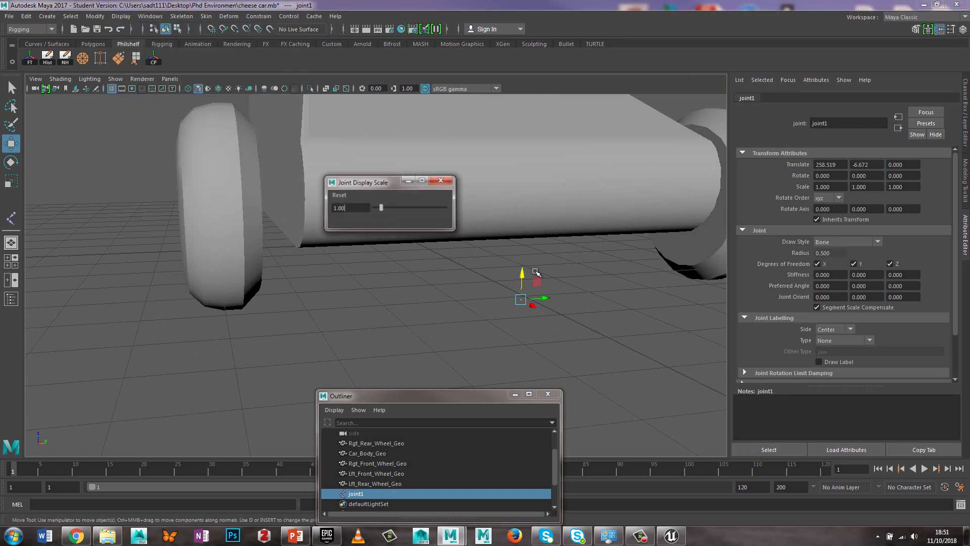
pyautogui.moveTo(382, 205); pyautogui.dragTo(472, 208)
pyautogui.click(445, 183)
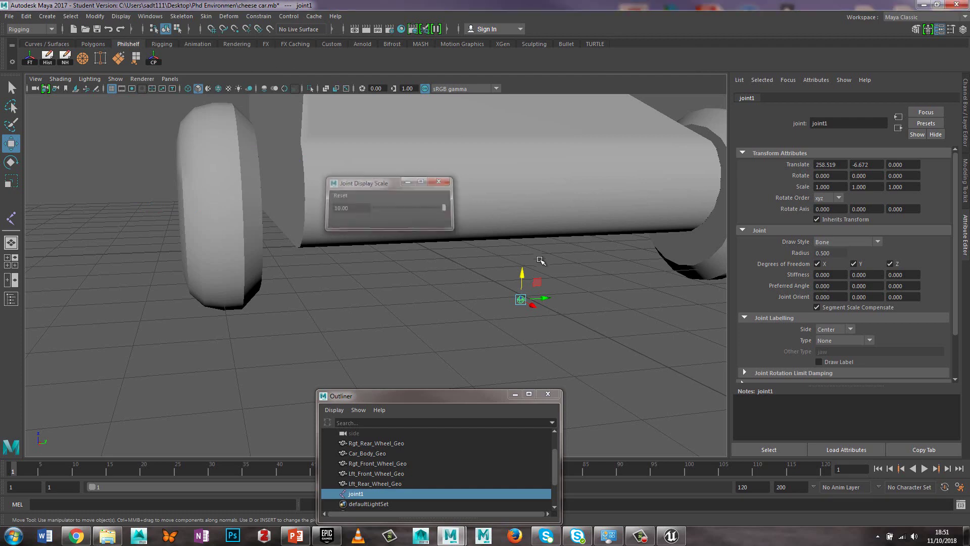
# Move joint1 along Y and then Z toward its wheel position.
pyautogui.moveTo(544, 298); pyautogui.dragTo(325, 305)
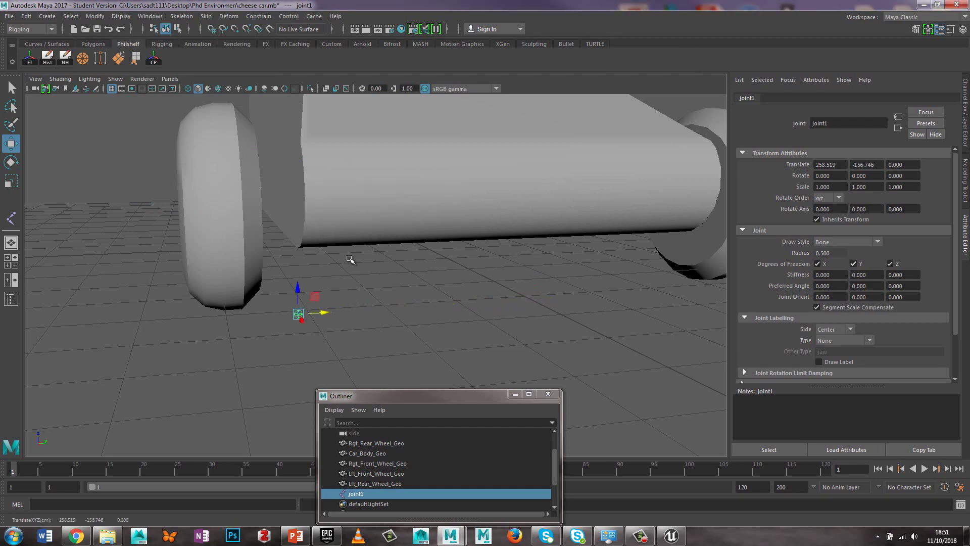
pyautogui.keyDown('alt'); pyautogui.moveTo(351, 258); pyautogui.dragTo(325, 304); pyautogui.keyUp('alt')
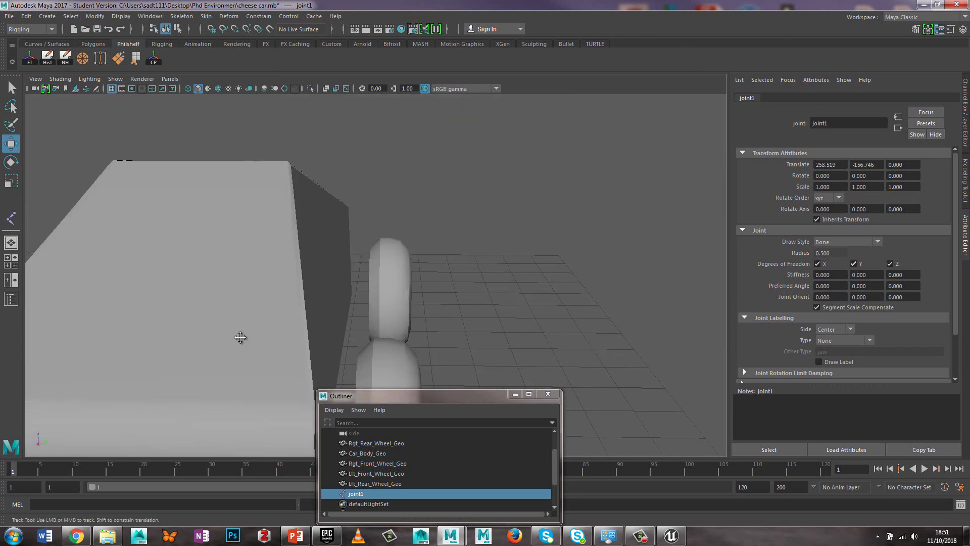
pyautogui.keyDown('alt'); pyautogui.moveTo(240, 336); pyautogui.dragTo(417, 278); pyautogui.keyUp('alt')
pyautogui.keyDown('alt'); pyautogui.moveTo(418, 277); pyautogui.dragTo(478, 271, button='middle'); pyautogui.keyUp('alt')
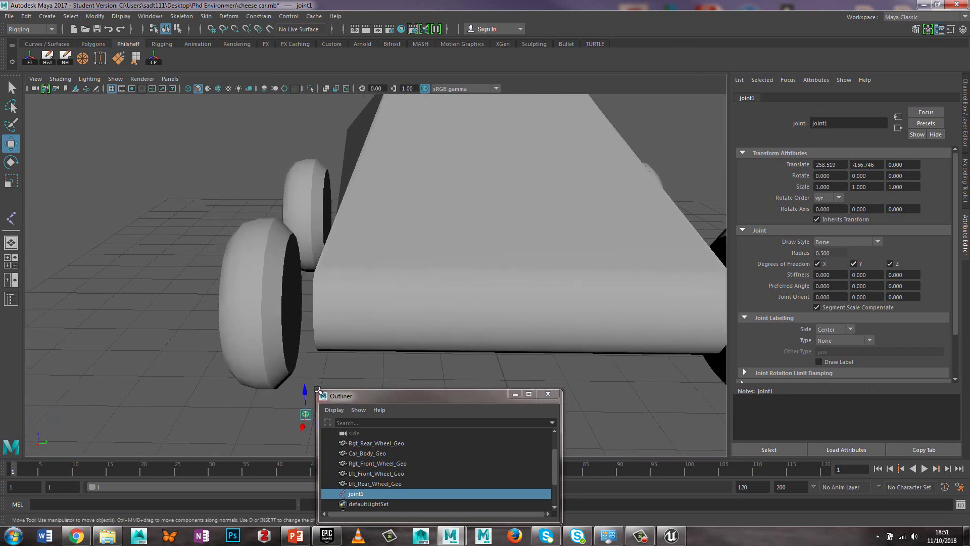
pyautogui.moveTo(308, 393); pyautogui.dragTo(309, 351)
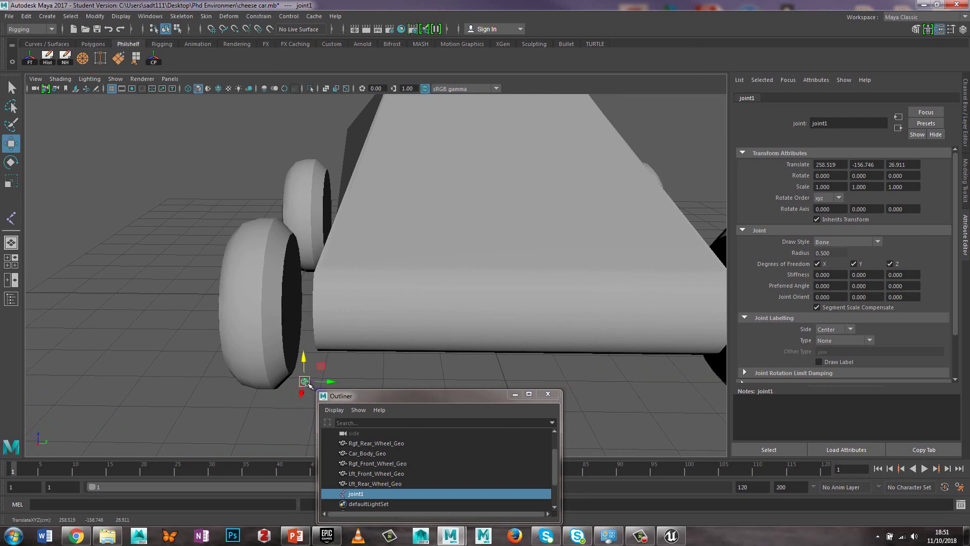
pyautogui.keyDown('alt'); pyautogui.moveTo(607, 271); pyautogui.dragTo(520, 258); pyautogui.keyUp('alt')
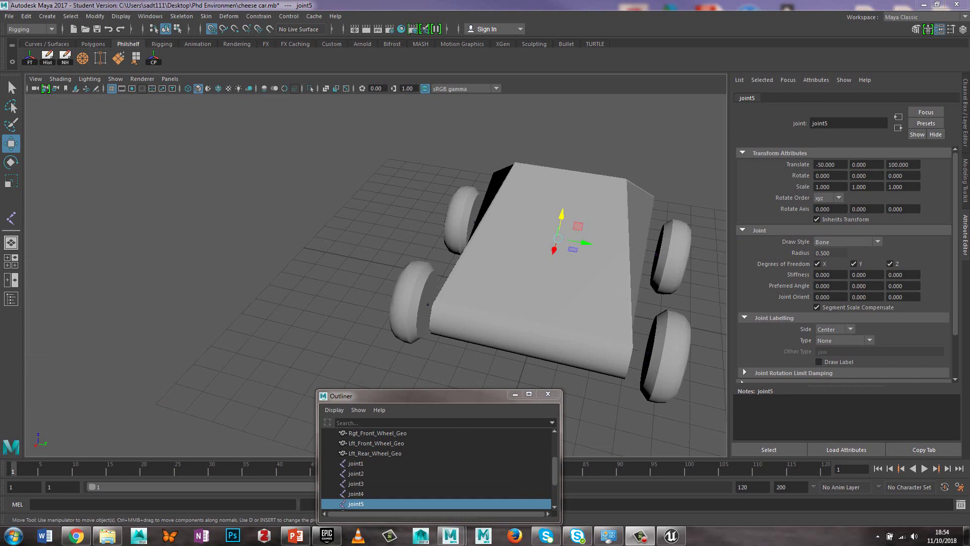
# Parent the wheel joints under joint5 and correct the body joint's name to Body_Jnt.
pyautogui.hotkey('ctrl', 'z')
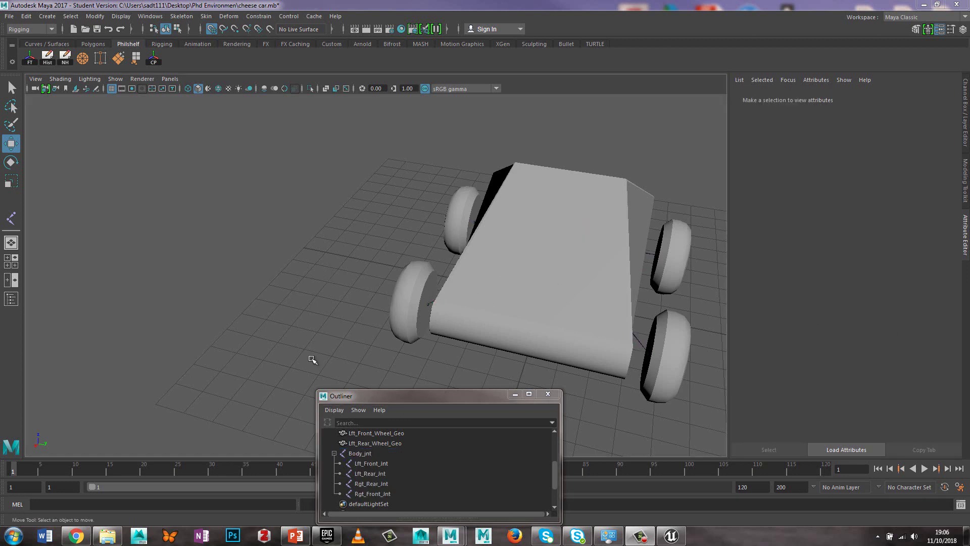
pyautogui.click(353, 453)
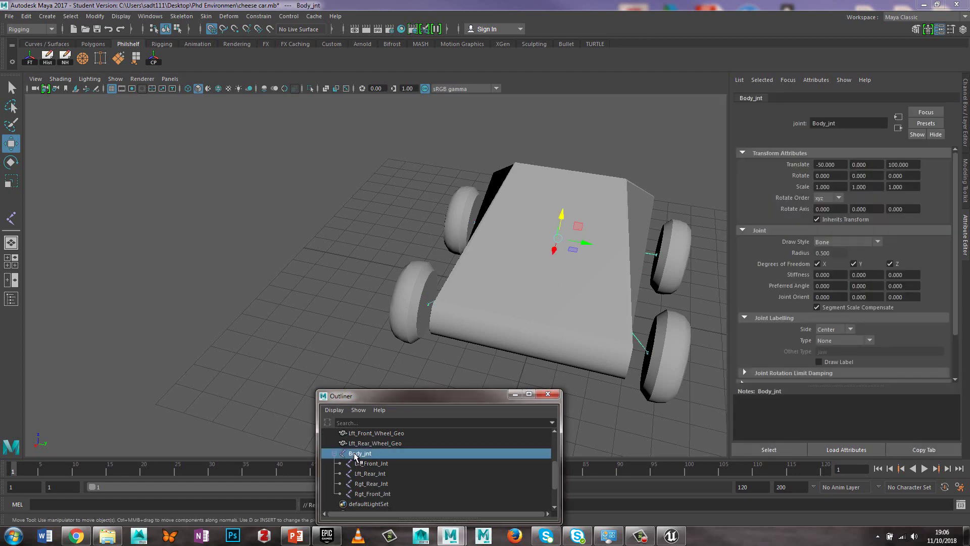
pyautogui.doubleClick(371, 454)
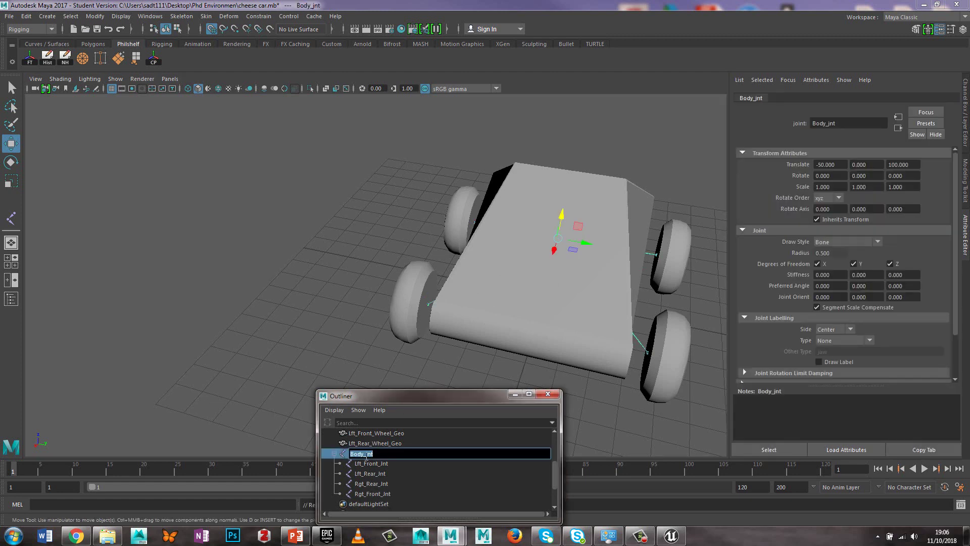
pyautogui.click(365, 456)
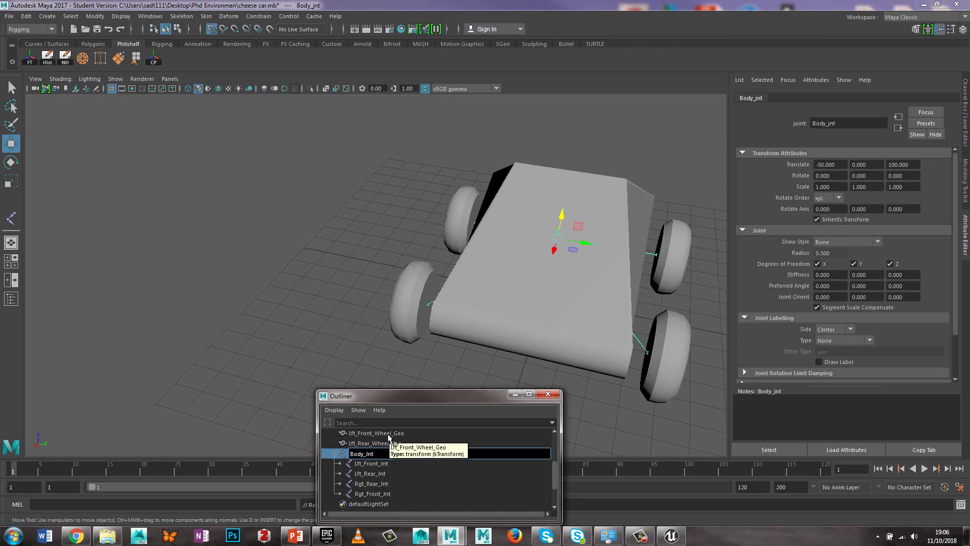
pyautogui.write('J')
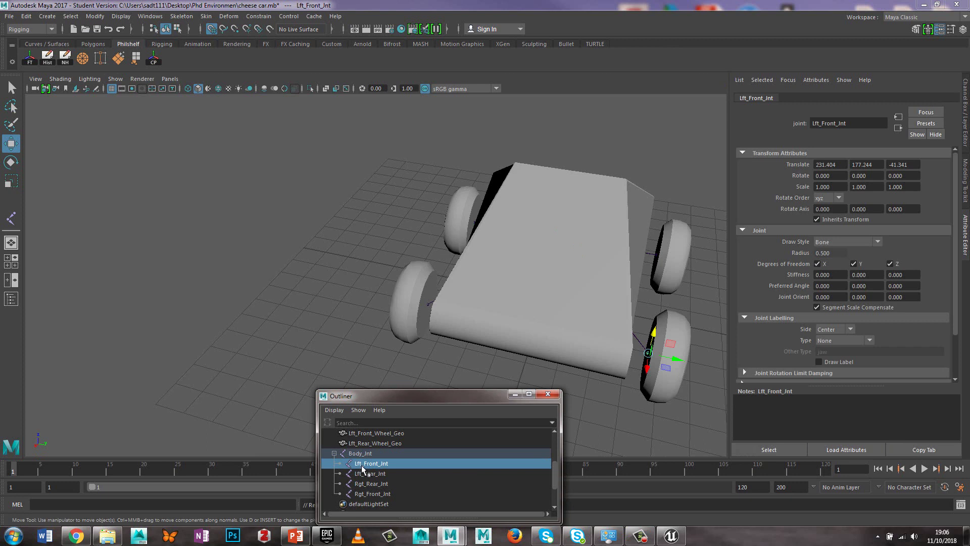
# Check the Lft_Rear_Jnt, Rgt_Rear_Jnt and Rgt_Front_Jnt placements, then reselect Body_Jnt.
pyautogui.click(366, 475)
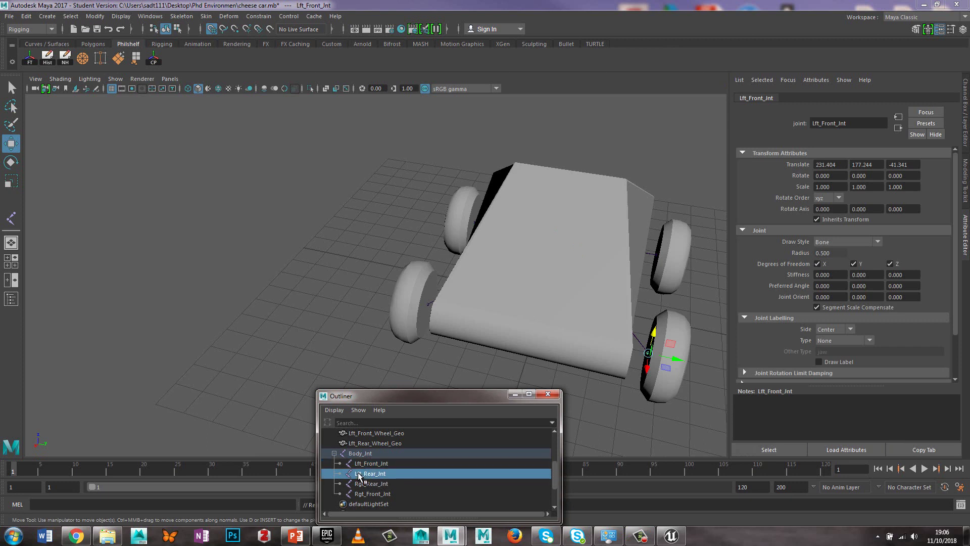
pyautogui.click(364, 485)
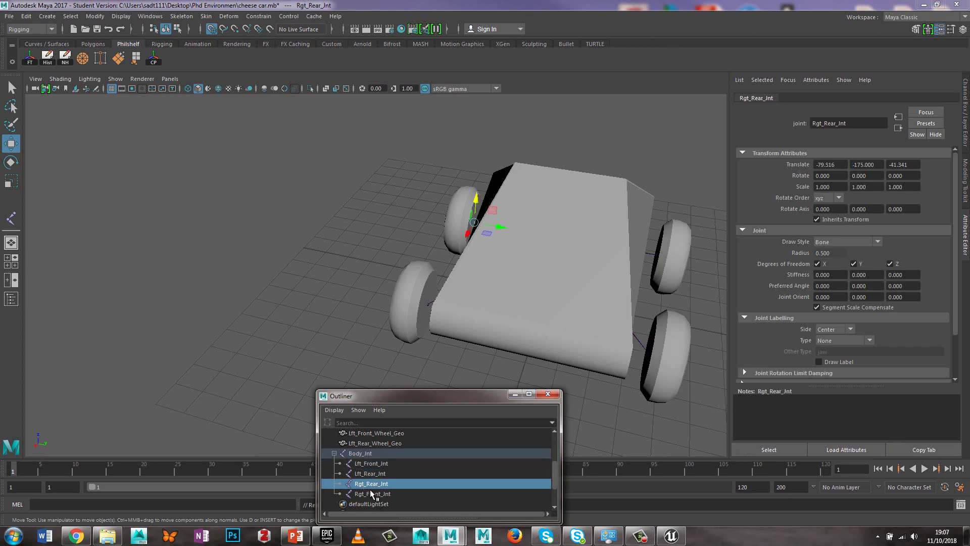
pyautogui.click(373, 494)
pyautogui.click(359, 453)
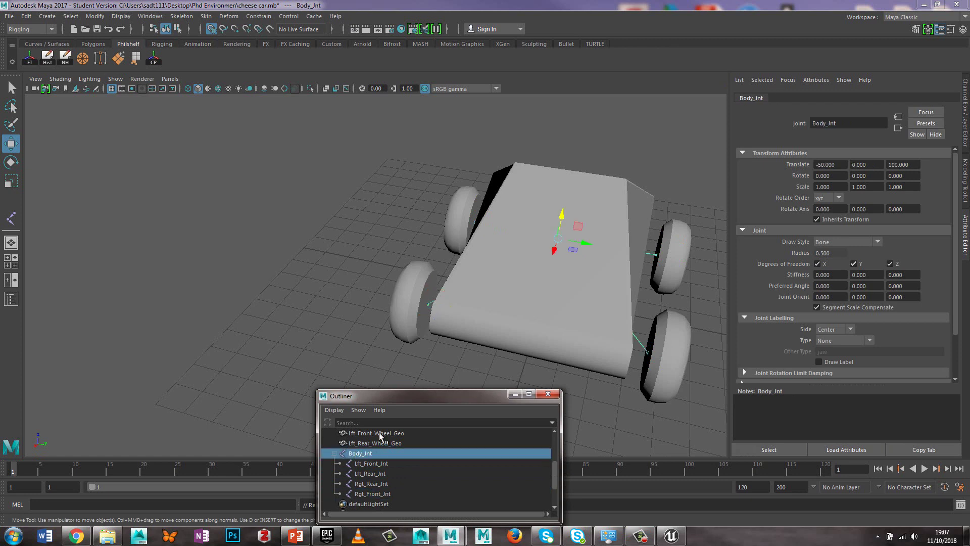
# Turn on X-Ray Joints and orbit to see the Body_Jnt bones reaching each wheel.
pyautogui.click(60, 78)
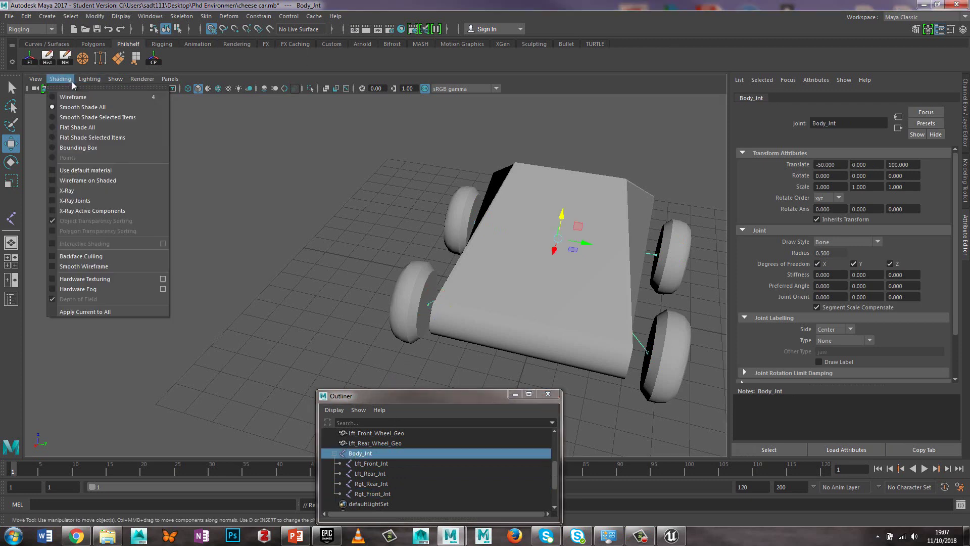
pyautogui.click(53, 201)
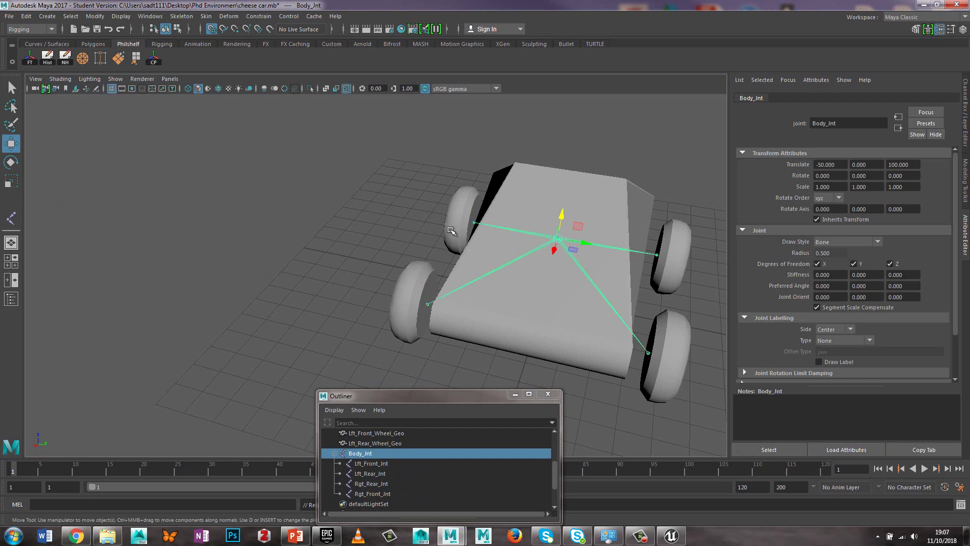
pyautogui.keyDown('alt'); pyautogui.moveTo(386, 271); pyautogui.dragTo(453, 259); pyautogui.keyUp('alt')
pyautogui.click(437, 194)
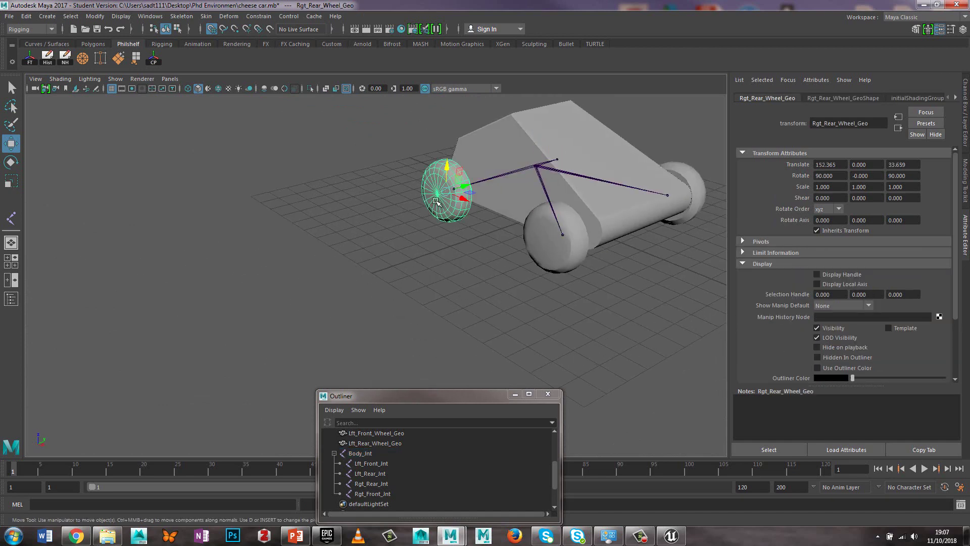
pyautogui.keyDown('alt'); pyautogui.moveTo(459, 212); pyautogui.dragTo(481, 227); pyautogui.keyUp('alt')
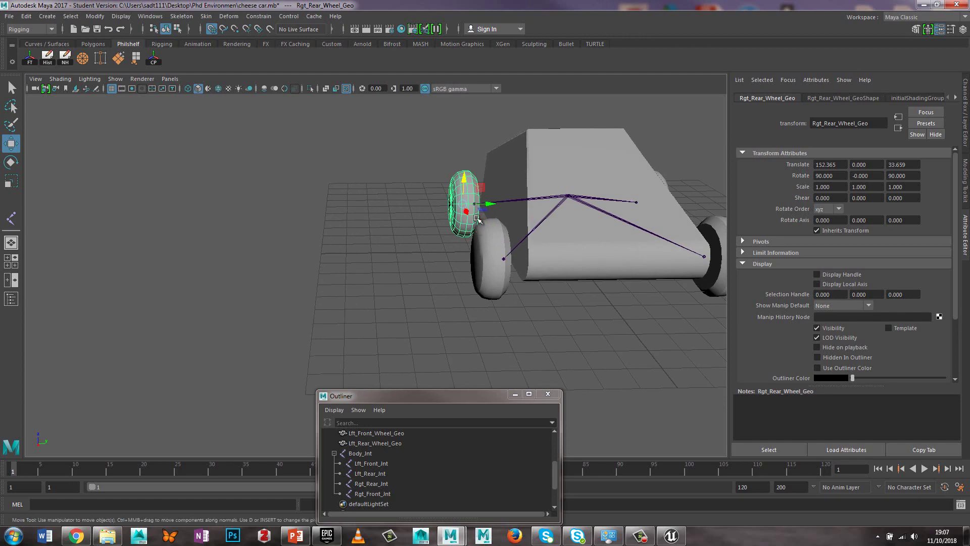
pyautogui.moveTo(481, 226)
pyautogui.keyDown('alt'); pyautogui.mouseDown(button='middle')
pyautogui.moveTo(491, 249)
pyautogui.moveTo(465, 264)
pyautogui.moveTo(481, 211)
pyautogui.mouseUp(button='middle'); pyautogui.keyUp('alt')
pyautogui.click(495, 166)
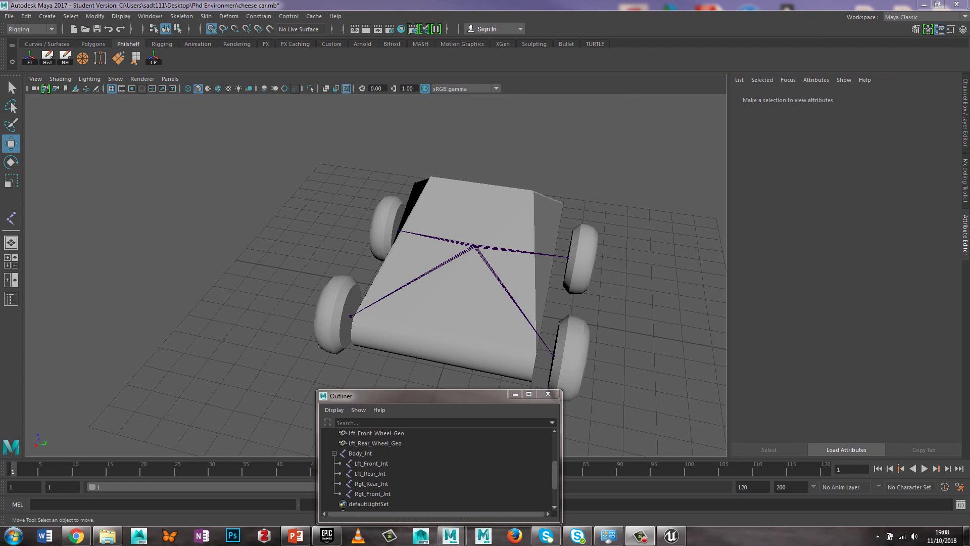
# Select the rear wheel from behind and delete non-deformer history on all objects.
pyautogui.keyDown('alt'); pyautogui.moveTo(475, 253); pyautogui.dragTo(495, 247); pyautogui.keyUp('alt')
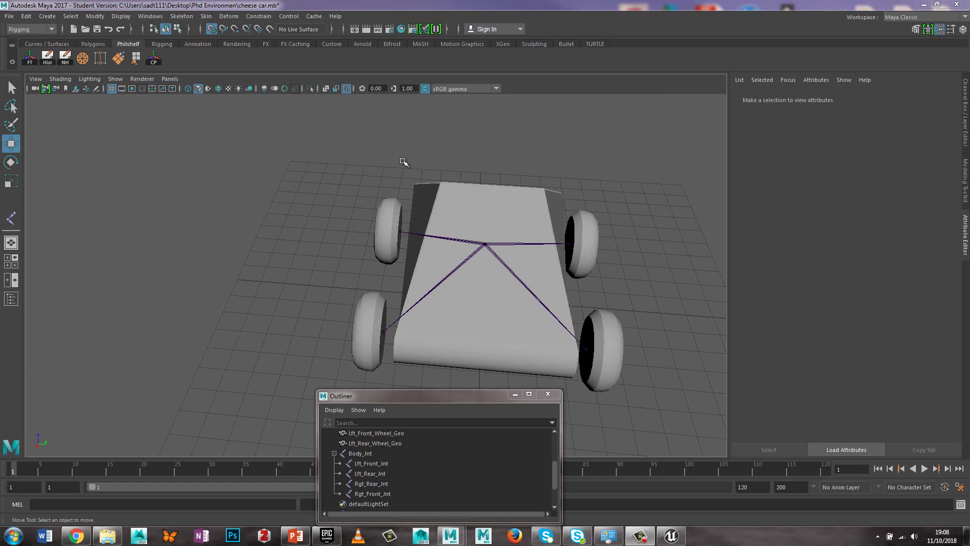
pyautogui.click(385, 210)
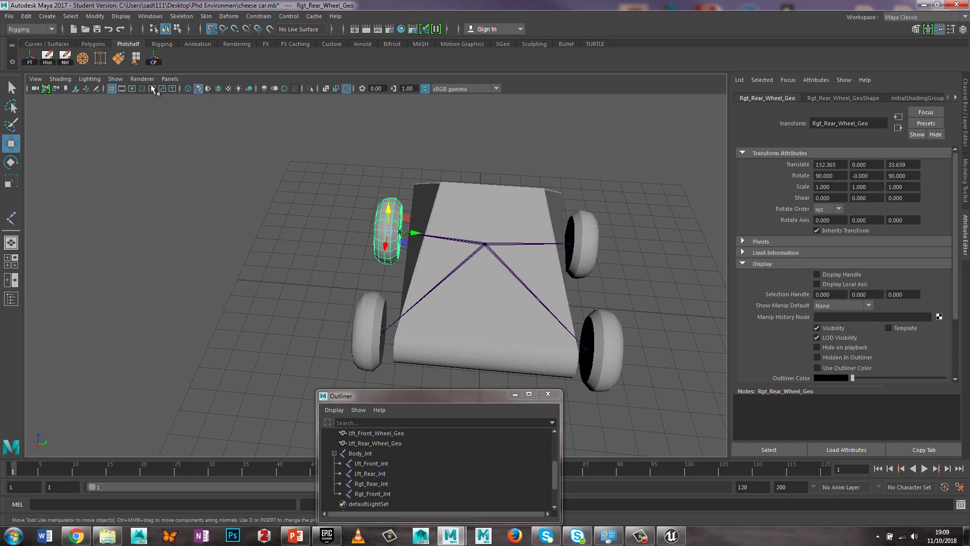
pyautogui.click(65, 57)
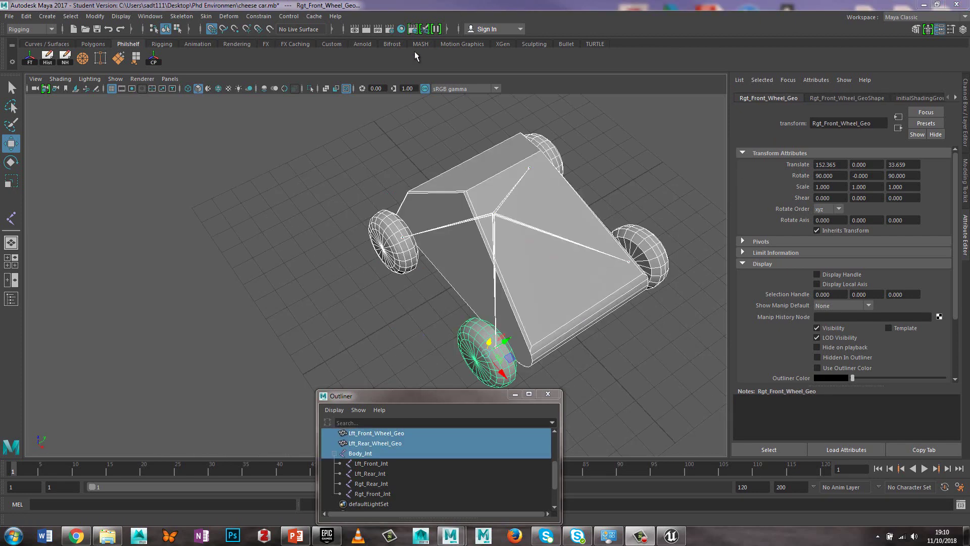
# Bind skin from the Bind Skin options with Max influences set to 1.
pyautogui.click(206, 17)
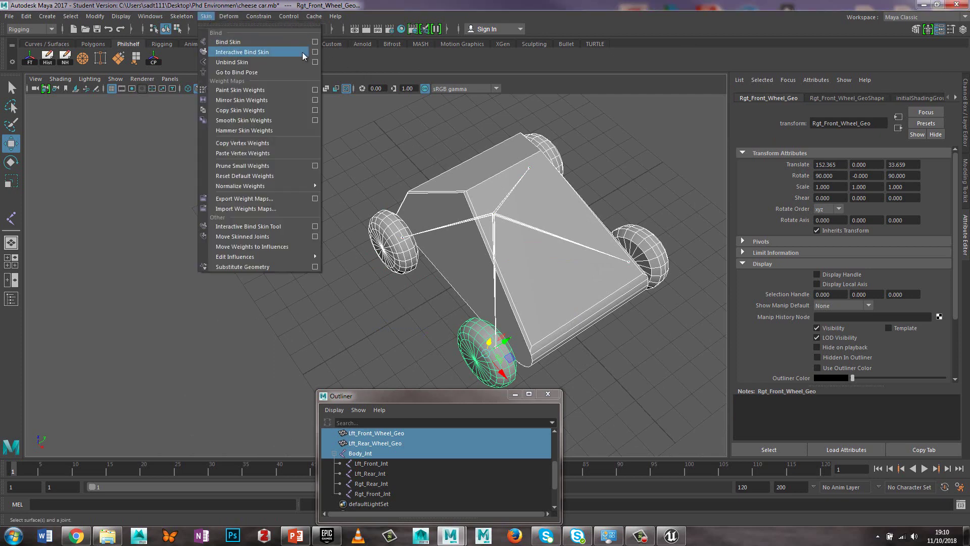
pyautogui.click(315, 43)
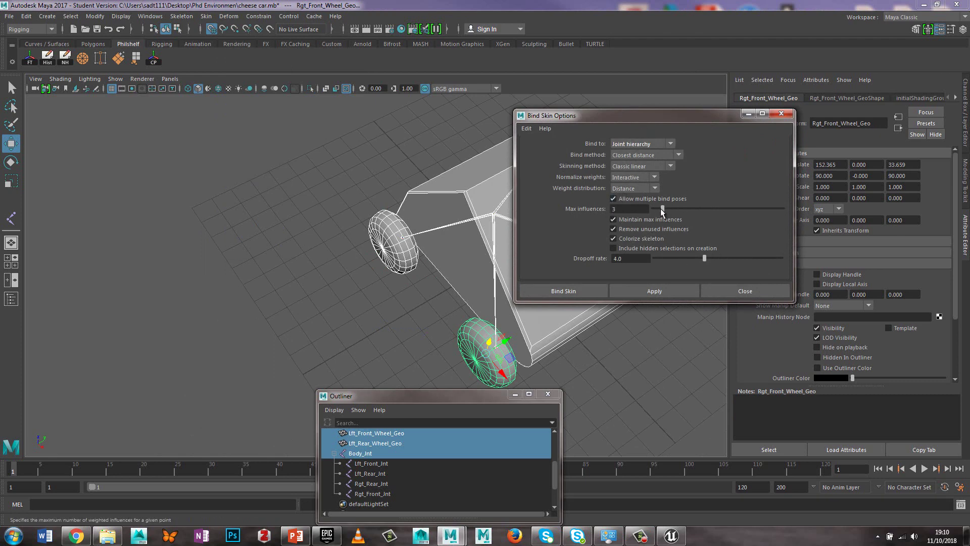
pyautogui.moveTo(628, 209); pyautogui.dragTo(594, 208)
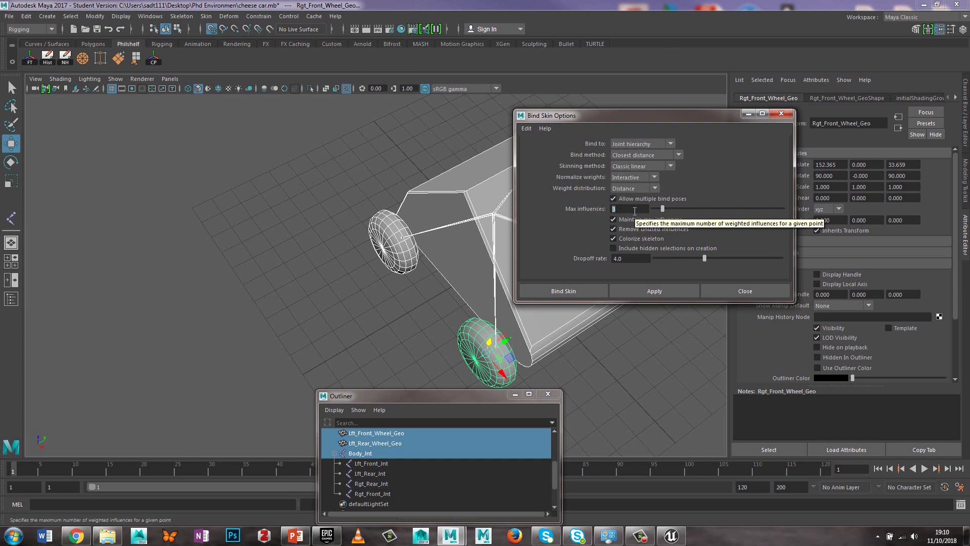
pyautogui.write('1')
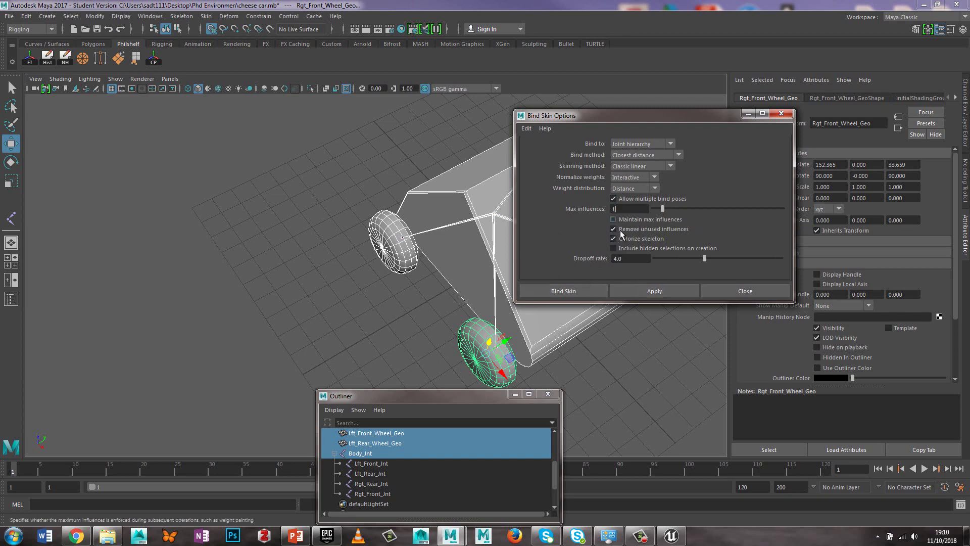
pyautogui.click(573, 291)
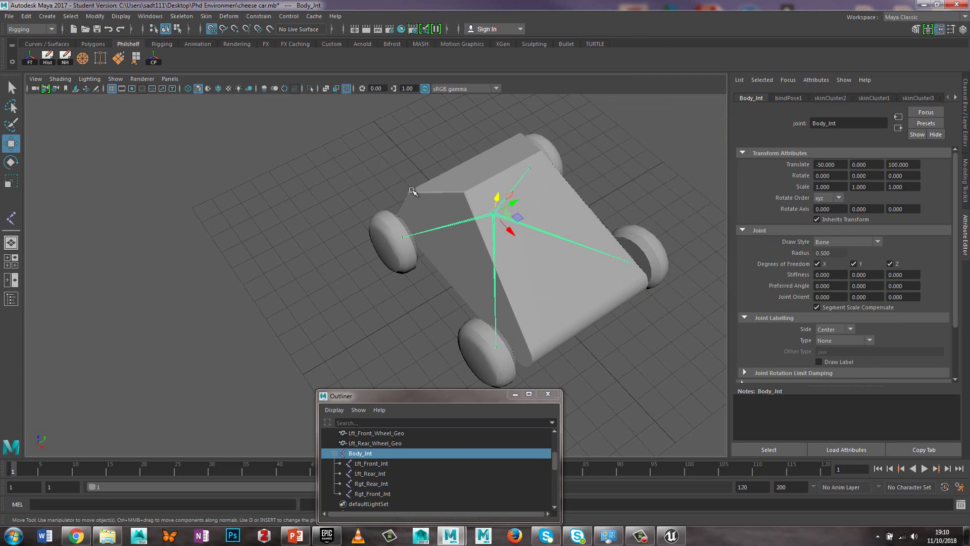
# Paint-inspect Car_Body_Geo's weights, confirming full Body_Jnt influence, then return to the Select Tool.
pyautogui.click(385, 234)
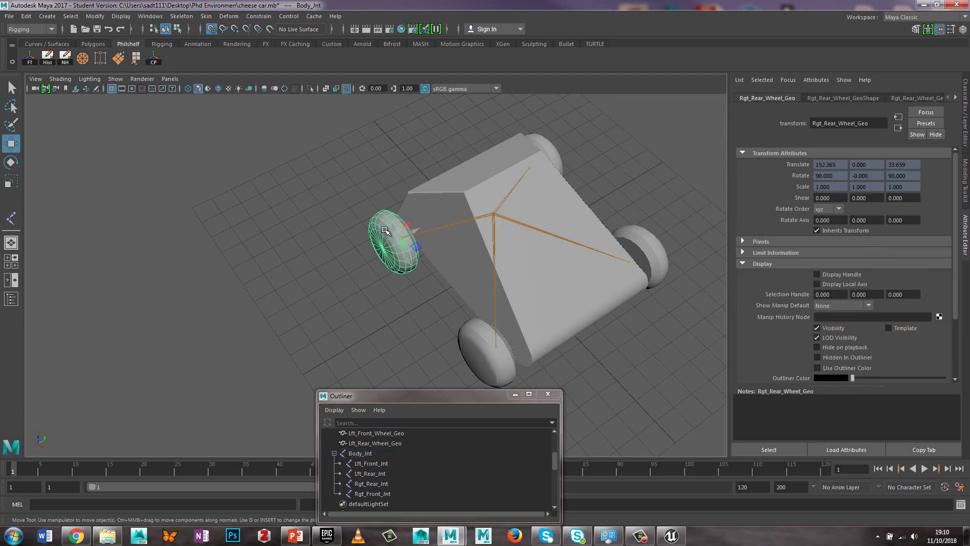
pyautogui.click(424, 212)
pyautogui.moveTo(426, 213); pyautogui.dragTo(380, 190, button='right')
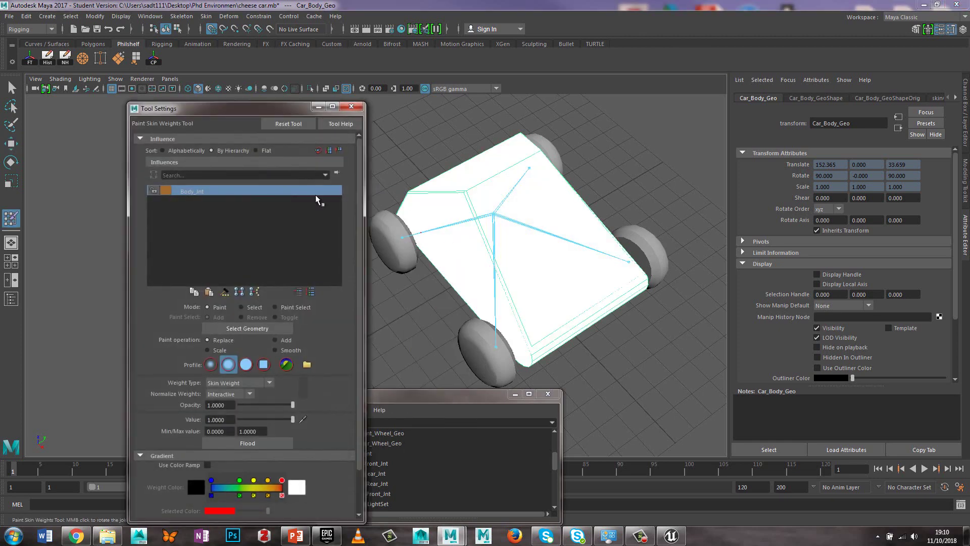
pyautogui.moveTo(406, 290)
pyautogui.keyDown('alt'); pyautogui.mouseDown()
pyautogui.moveTo(352, 259)
pyautogui.moveTo(375, 254)
pyautogui.moveTo(396, 283)
pyautogui.mouseUp(); pyautogui.keyUp('alt')
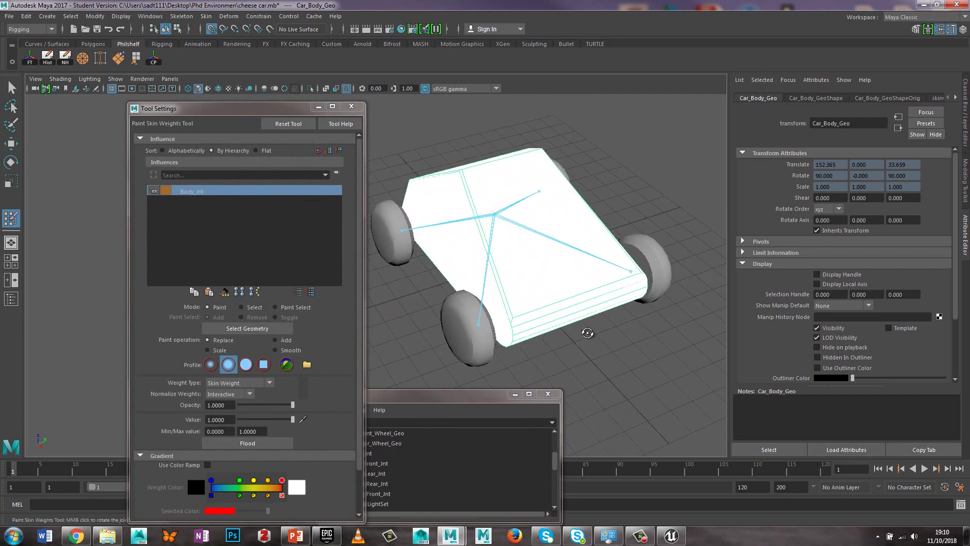
pyautogui.moveTo(585, 331)
pyautogui.keyDown('alt'); pyautogui.mouseDown()
pyautogui.moveTo(563, 299)
pyautogui.moveTo(598, 340)
pyautogui.mouseUp(); pyautogui.keyUp('alt')
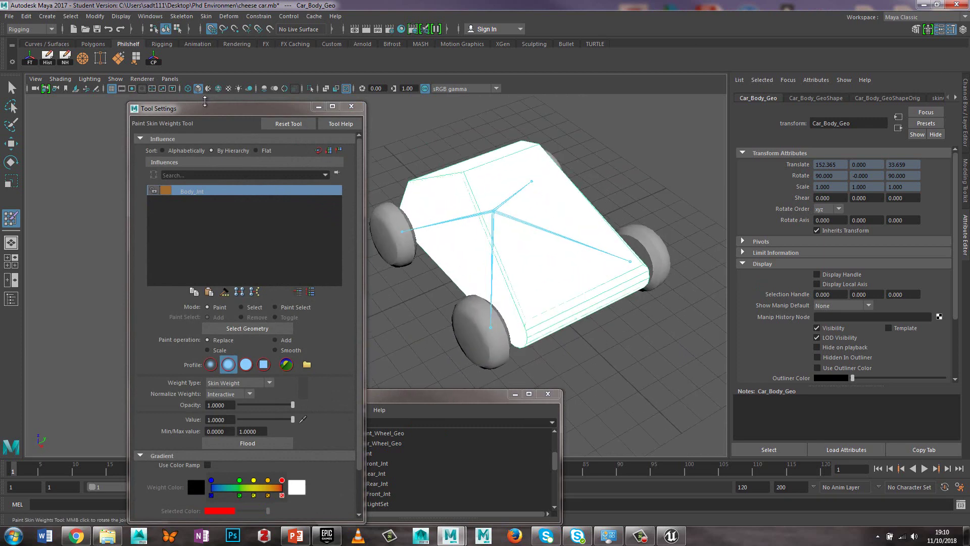
pyautogui.moveTo(204, 108)
pyautogui.mouseDown()
pyautogui.moveTo(71, 50)
pyautogui.moveTo(257, 196)
pyautogui.moveTo(202, 120)
pyautogui.mouseUp()
pyautogui.press('q')
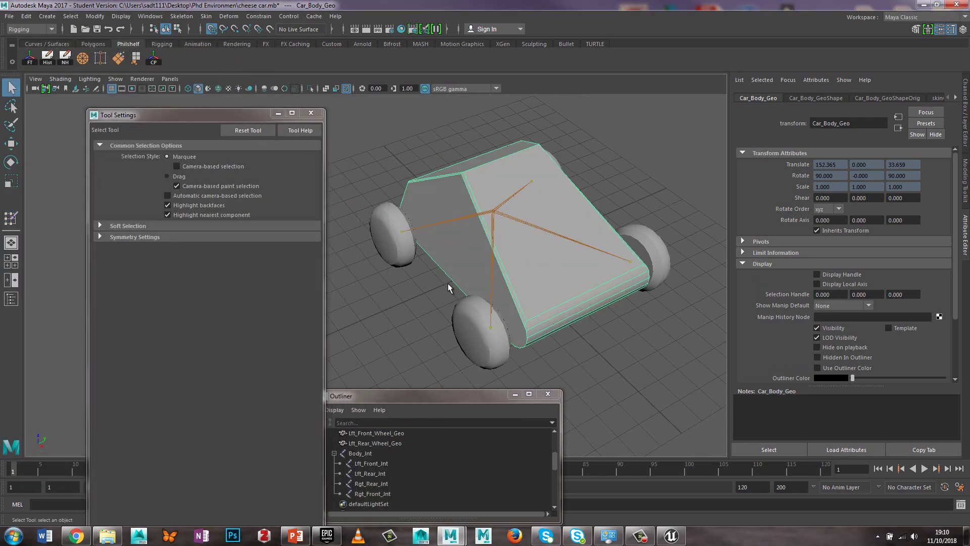
pyautogui.click(382, 220)
# Inspect Rgt_Rear_Wheel_Geo's skin weights with the Paint Skin Weights Tool, then close its settings.
pyautogui.rightClick(383, 222)
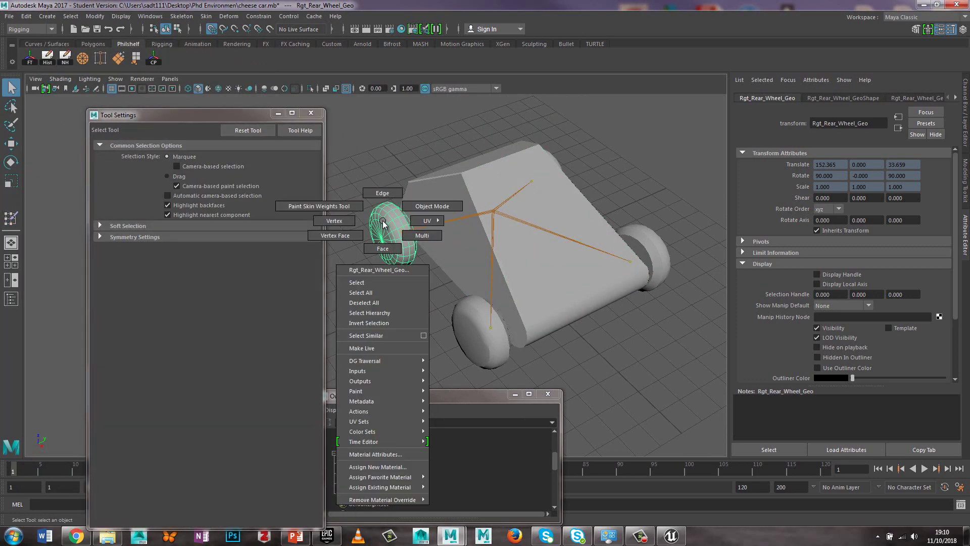
pyautogui.click(336, 206)
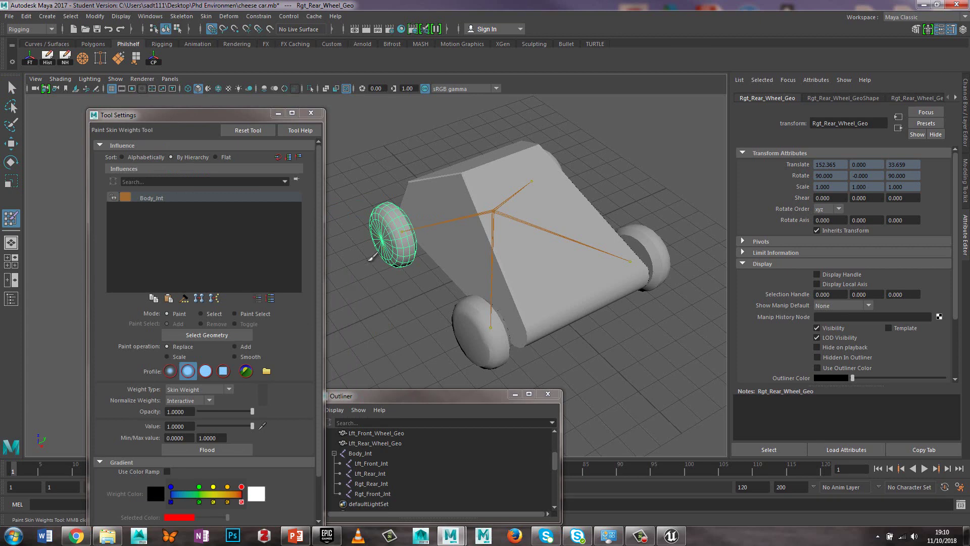
pyautogui.moveTo(407, 246)
pyautogui.keyDown('alt'); pyautogui.mouseDown()
pyautogui.moveTo(382, 230)
pyautogui.moveTo(346, 247)
pyautogui.moveTo(367, 247)
pyautogui.mouseUp(); pyautogui.keyUp('alt')
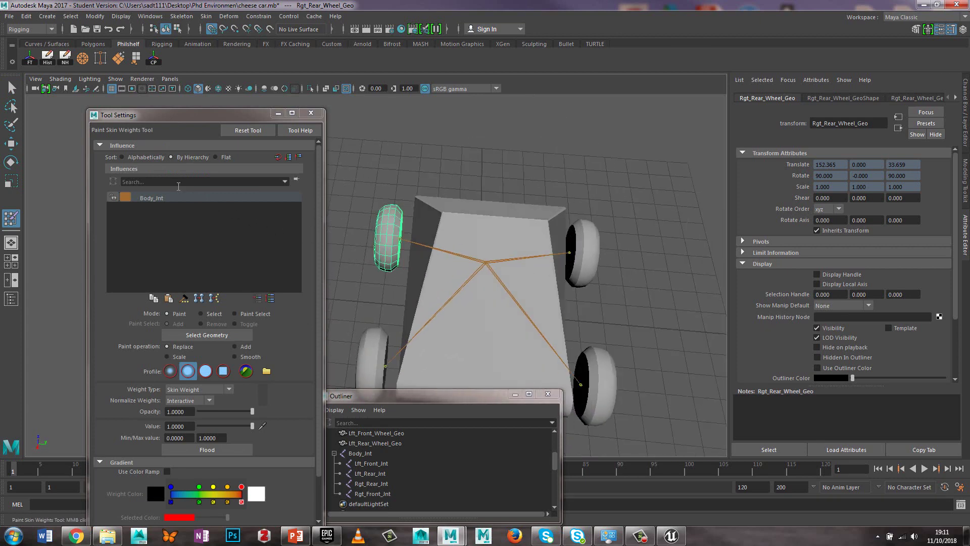
pyautogui.moveTo(324, 110); pyautogui.dragTo(326, 112)
pyautogui.click(310, 115)
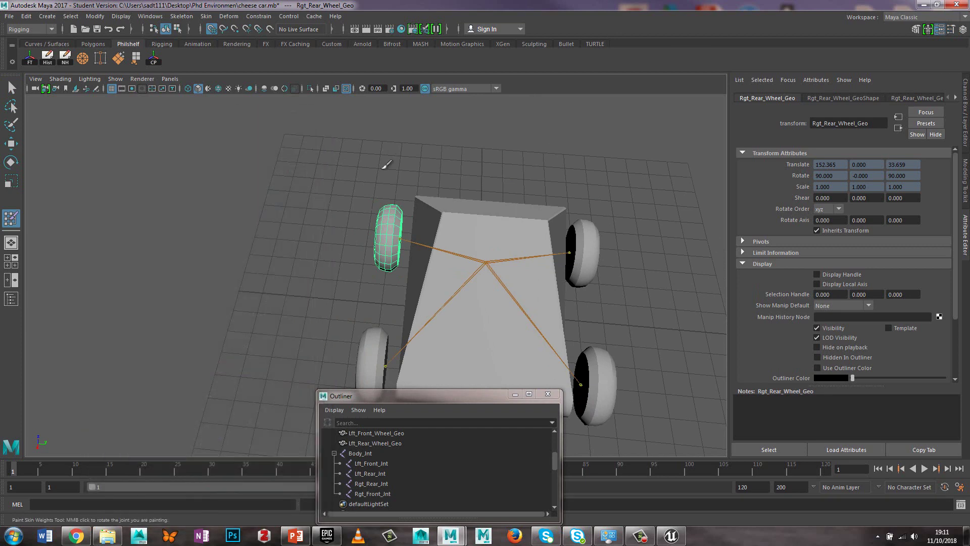
# Reselect Rgt_Rear_Wheel_Geo and show the Channel Box / Layer Editor with skinCluster2 and tweak2.
pyautogui.click(12, 88)
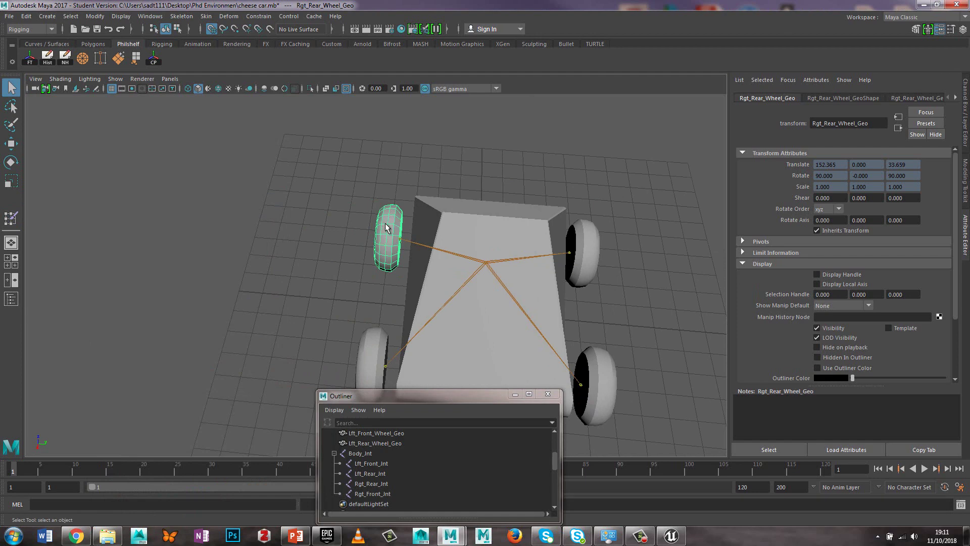
pyautogui.moveTo(385, 228); pyautogui.dragTo(360, 195, button='right')
pyautogui.moveTo(361, 196); pyautogui.dragTo(406, 283)
pyautogui.click(389, 255)
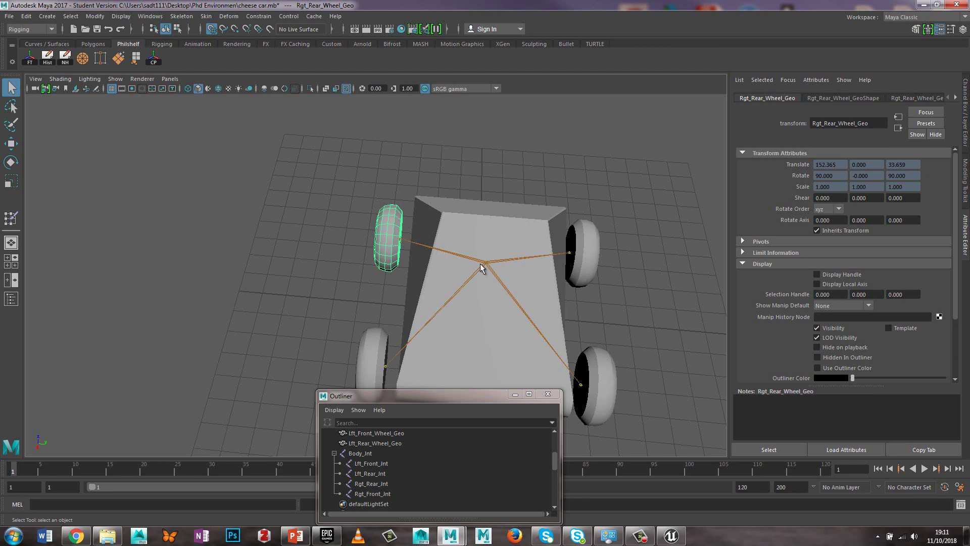
pyautogui.scroll(1, 389, 223)
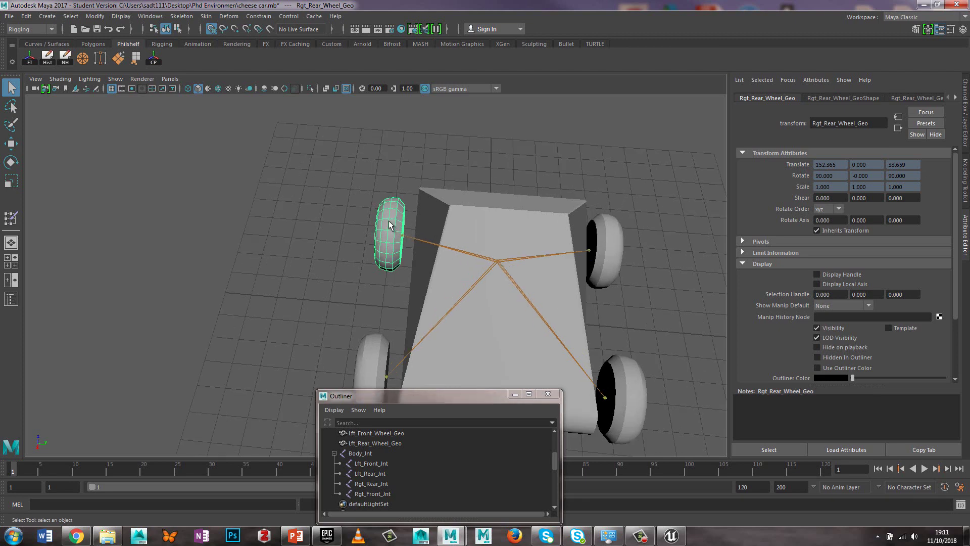
pyautogui.scroll(1, 389, 220)
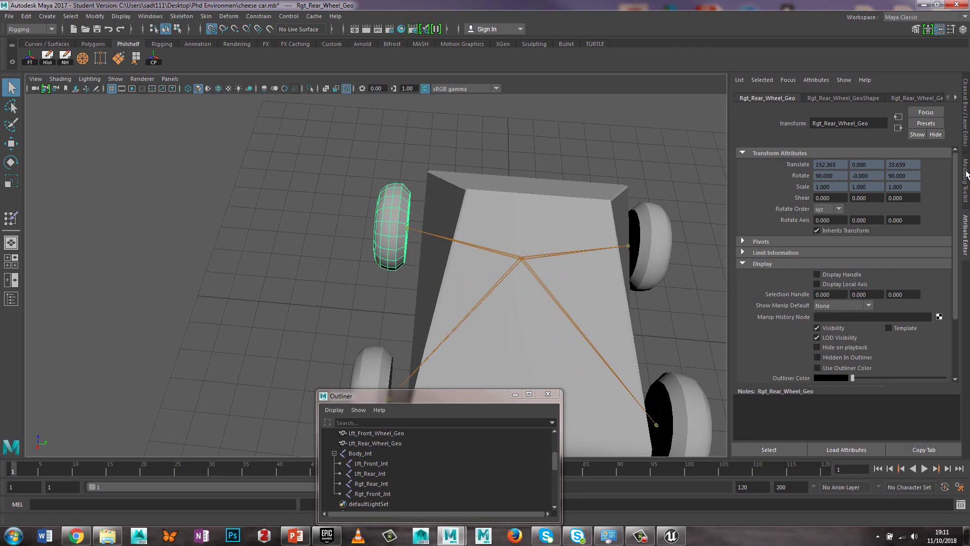
pyautogui.click(966, 107)
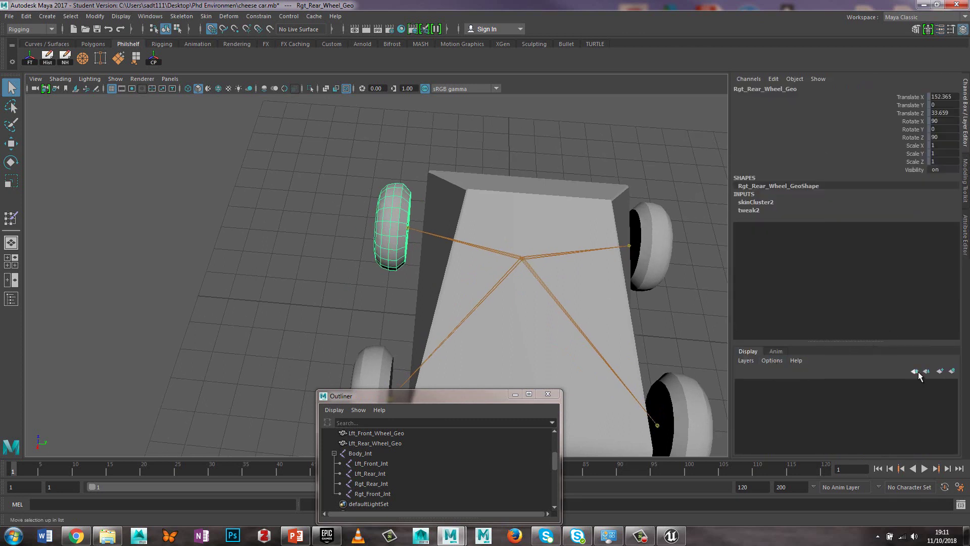
# Add Body_Jnt to a new display layer, layer1, and hide layer1.
pyautogui.click(939, 371)
pyautogui.click(940, 371)
pyautogui.click(523, 266)
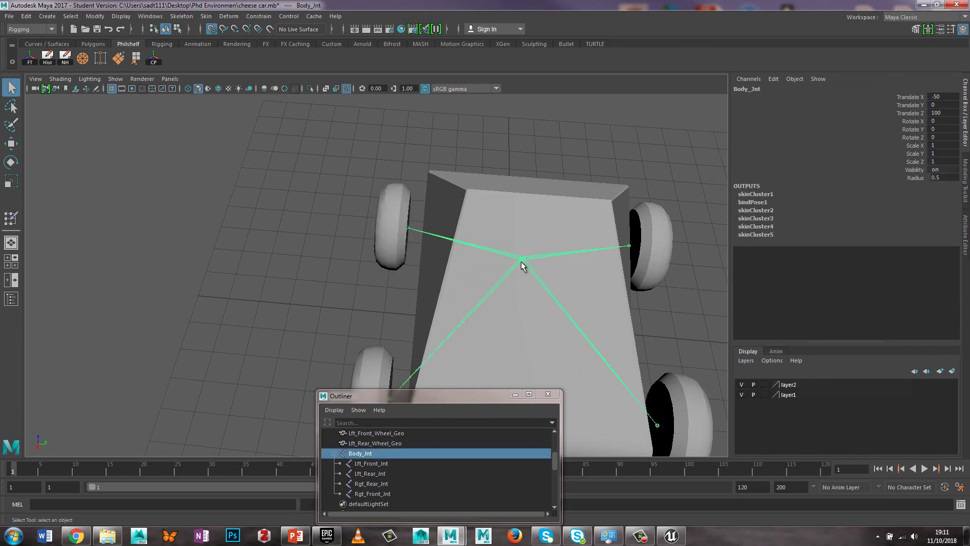
pyautogui.rightClick(788, 396)
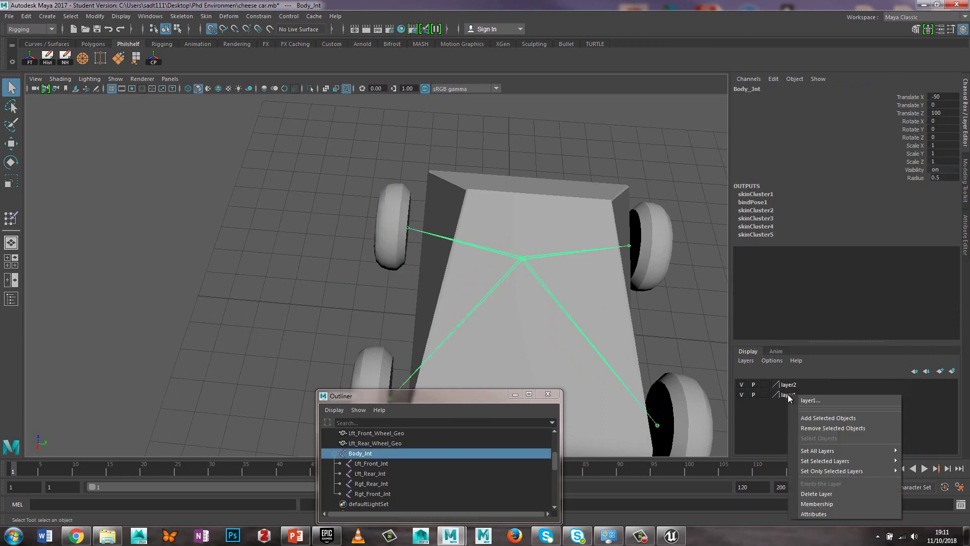
pyautogui.click(815, 418)
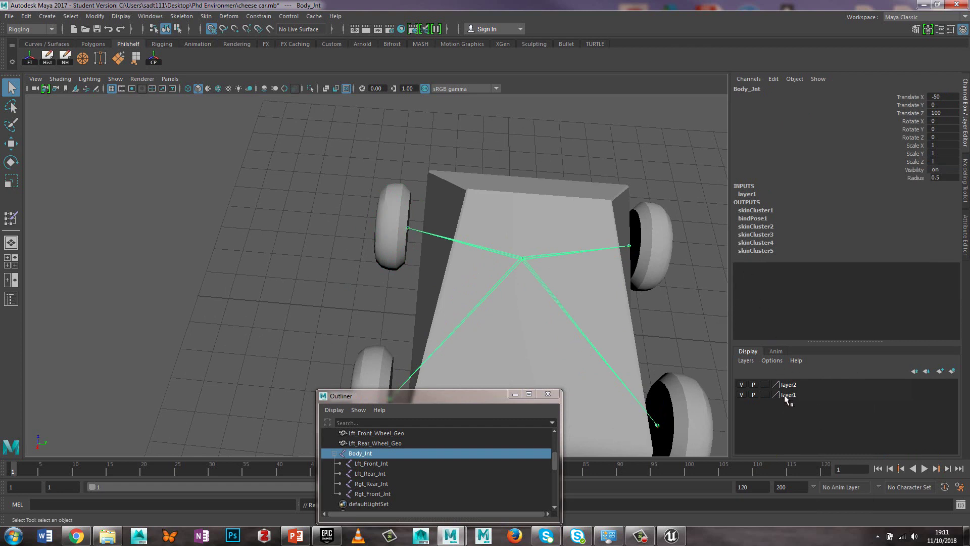
pyautogui.click(742, 394)
# Select the rear wheel's vertices and show their weights in the Component Editor's Smooth Skins tab.
pyautogui.rightClick(394, 217)
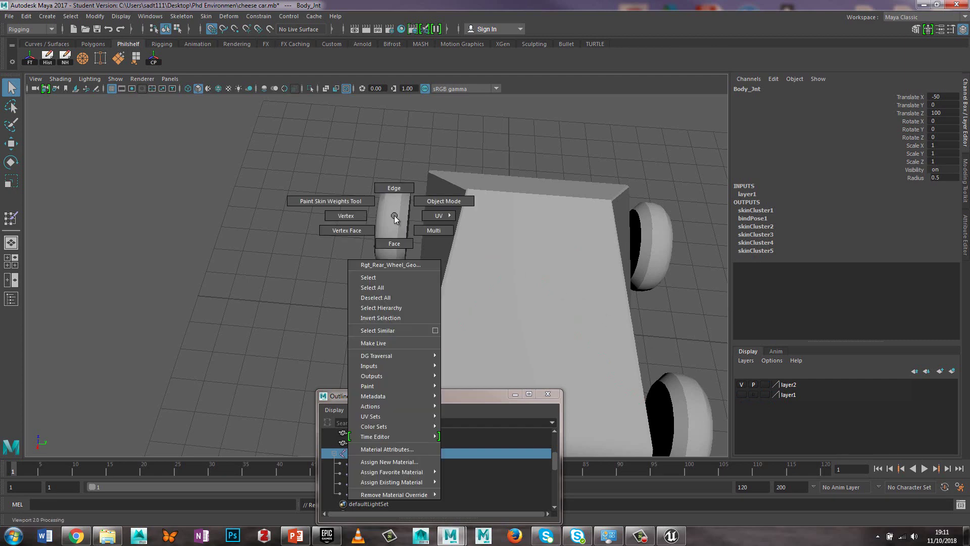
pyautogui.rightClick(389, 208)
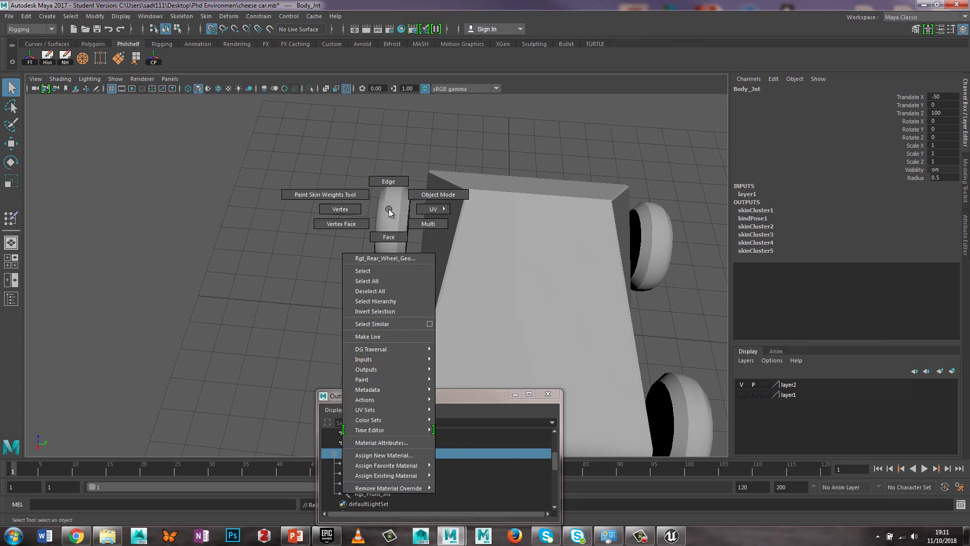
pyautogui.click(332, 211)
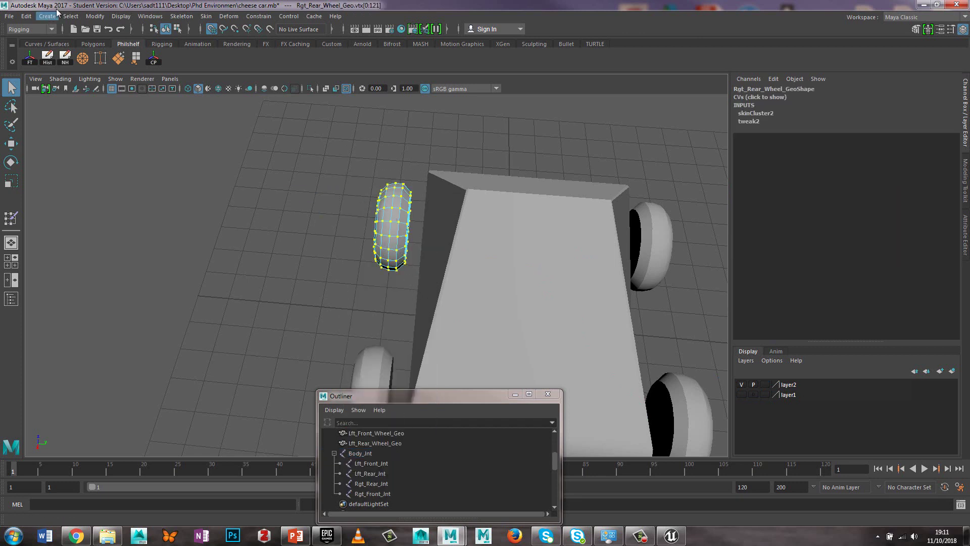
pyautogui.click(150, 16)
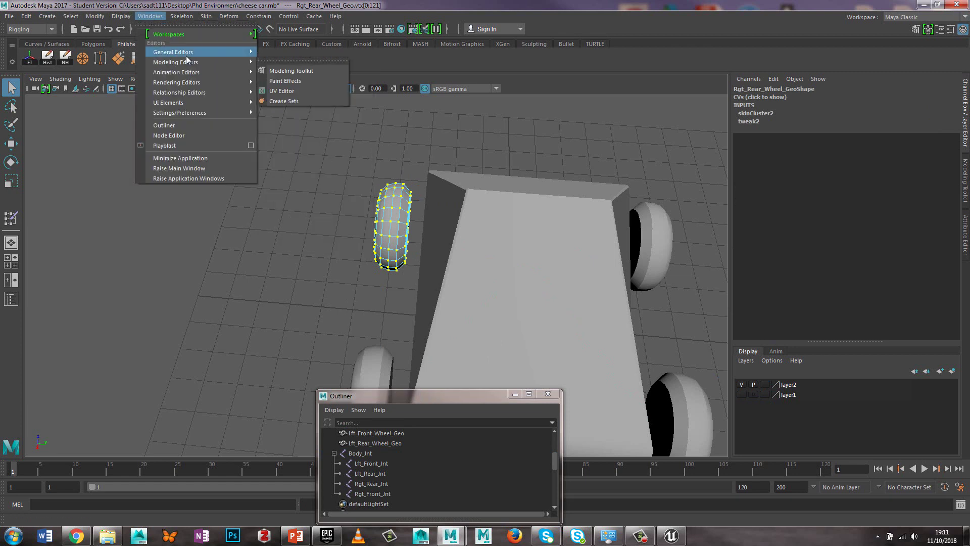
pyautogui.moveTo(233, 54)
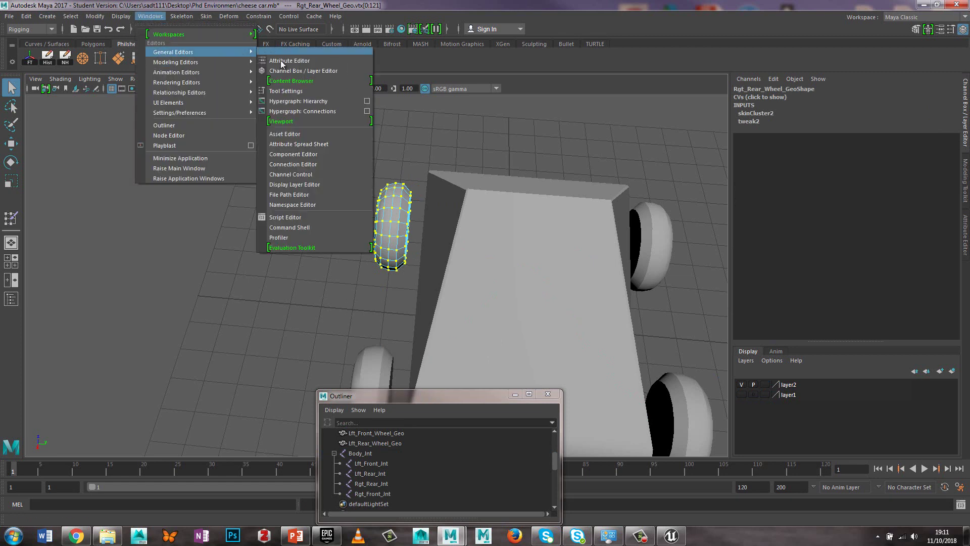
pyautogui.click(298, 158)
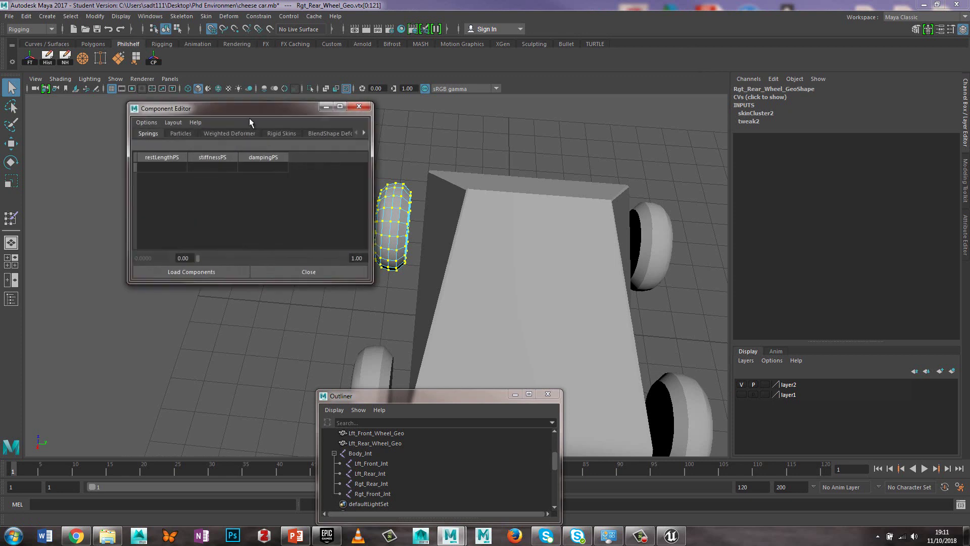
pyautogui.moveTo(235, 111); pyautogui.dragTo(189, 91)
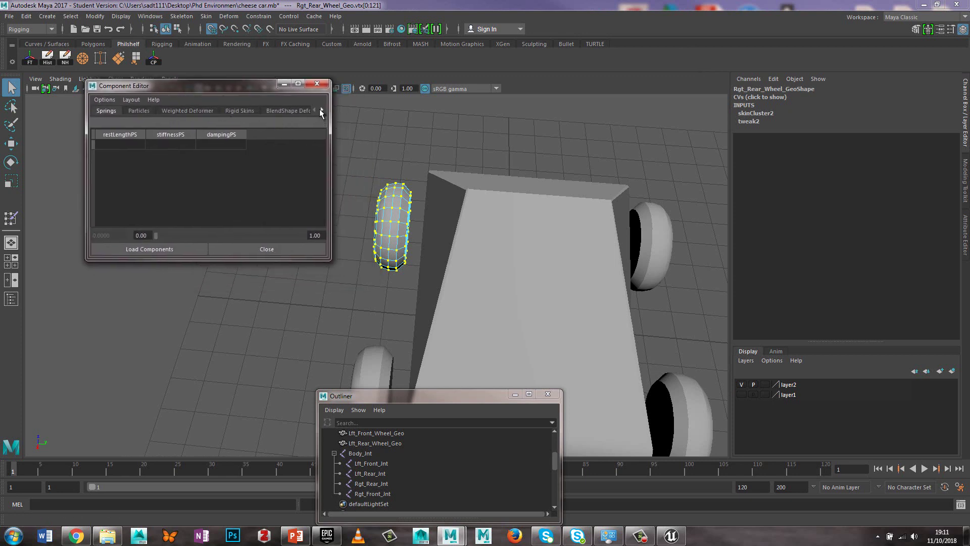
pyautogui.click(320, 110)
pyautogui.click(320, 109)
pyautogui.click(261, 112)
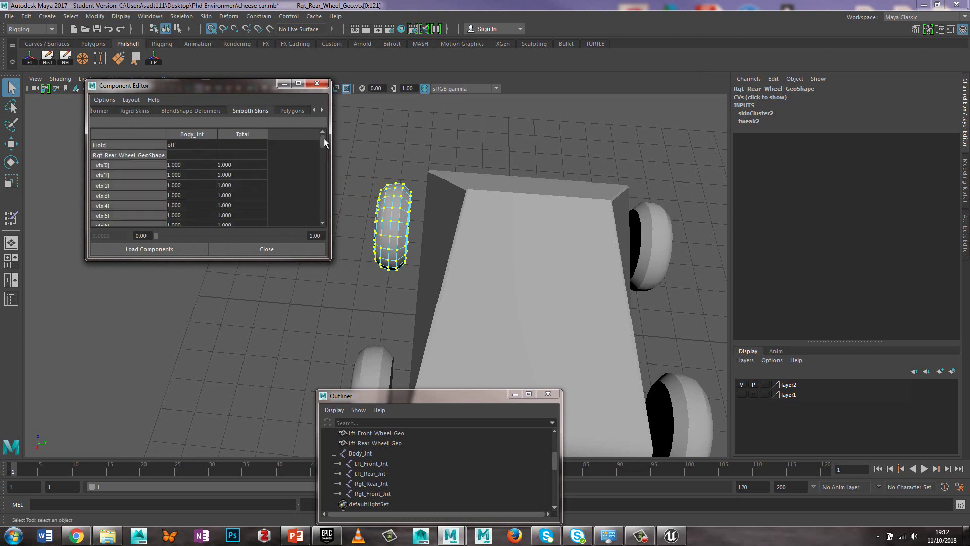
# Enter 0.5 as the Body_Jnt weight for all vertices, then shrink the weight table.
pyautogui.moveTo(324, 138)
pyautogui.mouseDown()
pyautogui.moveTo(328, 217)
pyautogui.moveTo(321, 135)
pyautogui.mouseUp()
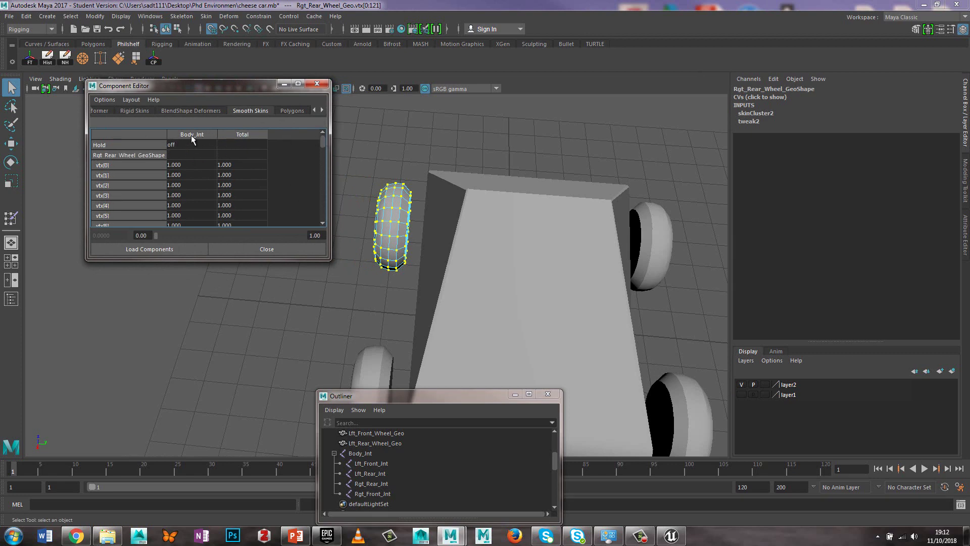
pyautogui.moveTo(324, 145)
pyautogui.mouseDown()
pyautogui.moveTo(327, 216)
pyautogui.moveTo(317, 161)
pyautogui.mouseUp()
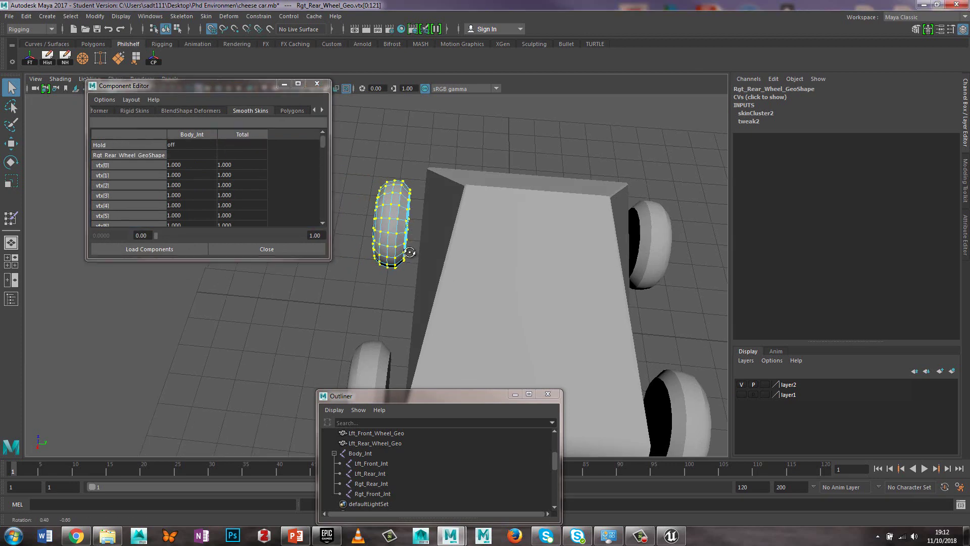
pyautogui.keyDown('alt'); pyautogui.moveTo(434, 268); pyautogui.dragTo(392, 233); pyautogui.keyUp('alt')
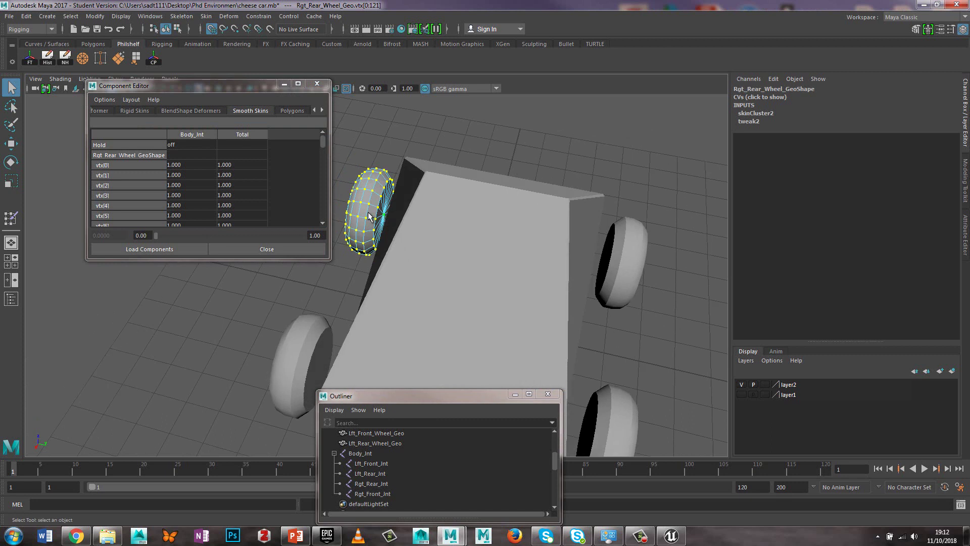
pyautogui.moveTo(322, 144); pyautogui.dragTo(331, 123)
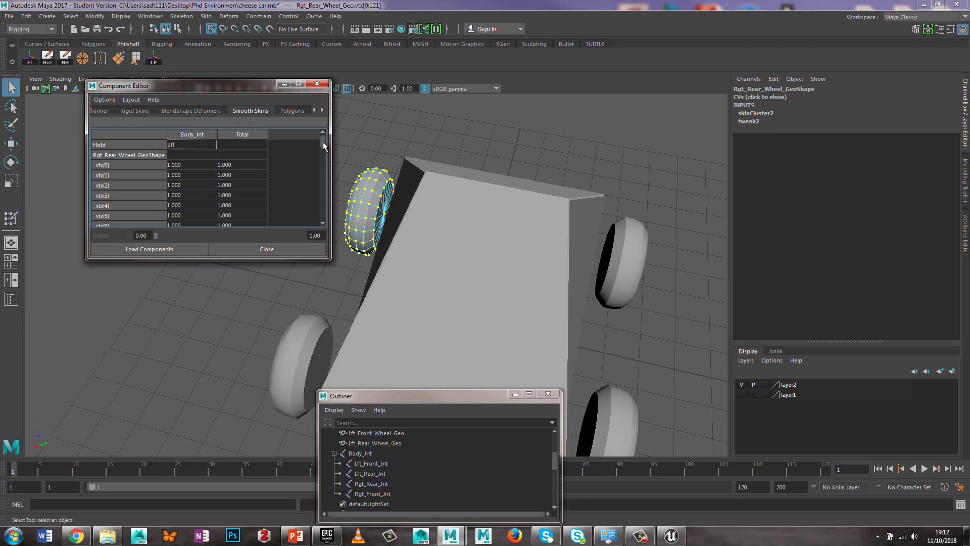
pyautogui.doubleClick(190, 165)
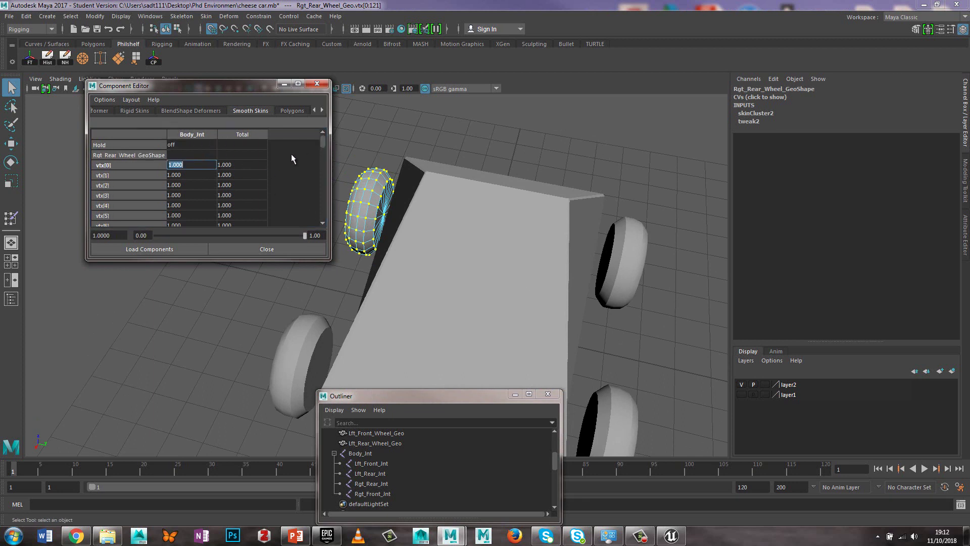
pyautogui.moveTo(322, 141); pyautogui.dragTo(323, 215)
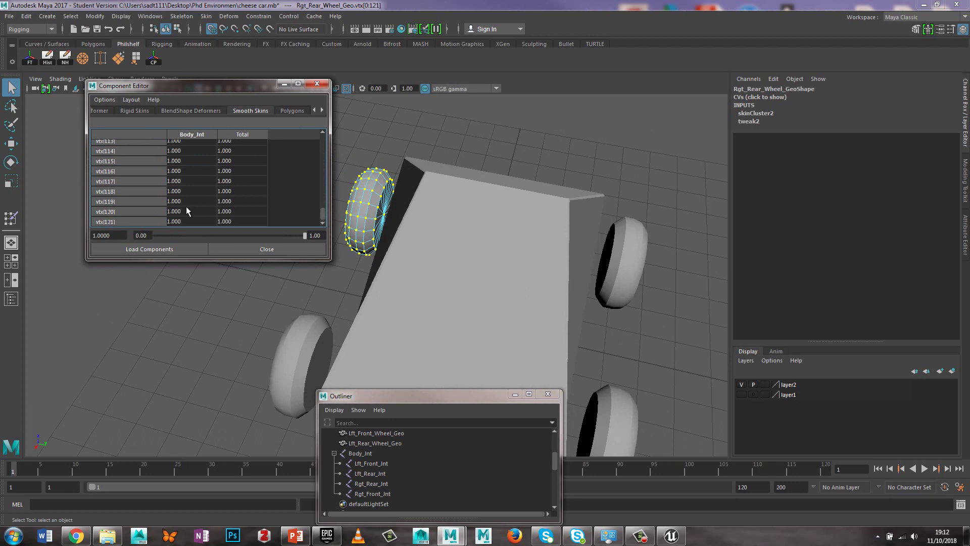
pyautogui.keyDown('shift'); pyautogui.click(186, 220); pyautogui.keyUp('shift')
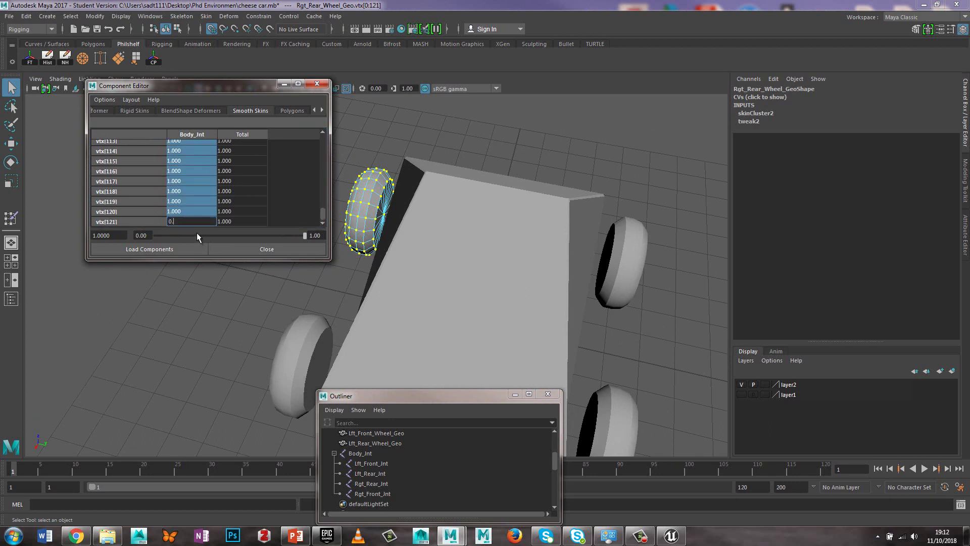
pyautogui.write('0.5')
pyautogui.press('Return')
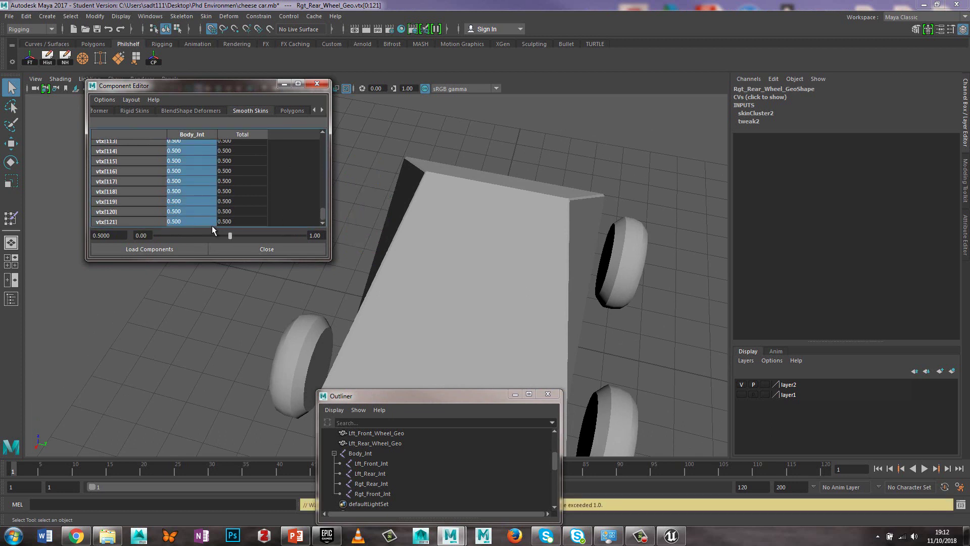
pyautogui.scroll(20, 190, 180)
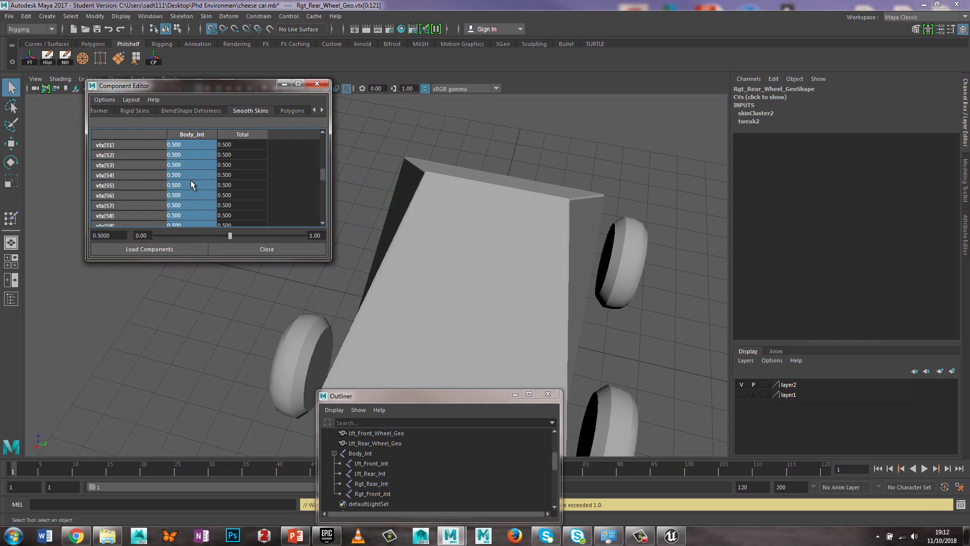
pyautogui.scroll(10, 189, 180)
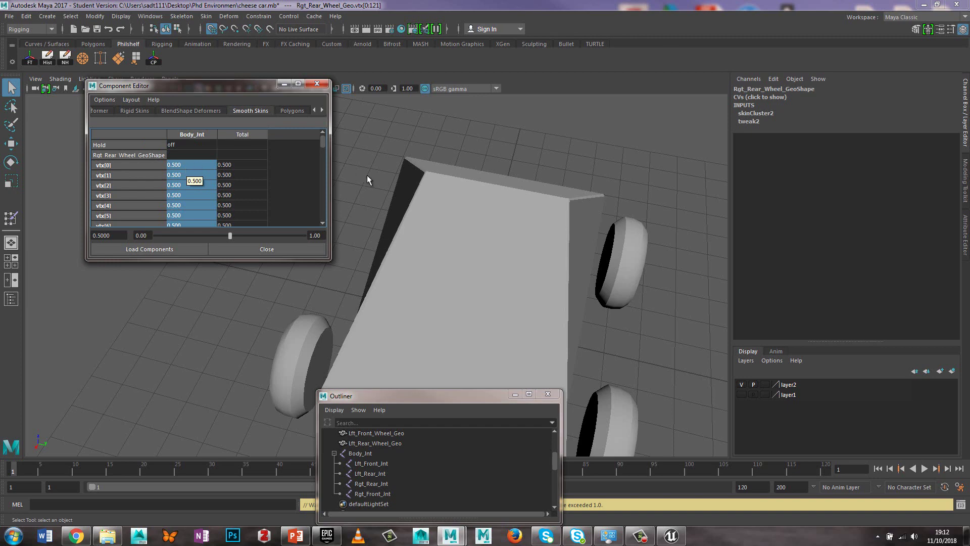
pyautogui.moveTo(276, 80); pyautogui.dragTo(222, 147)
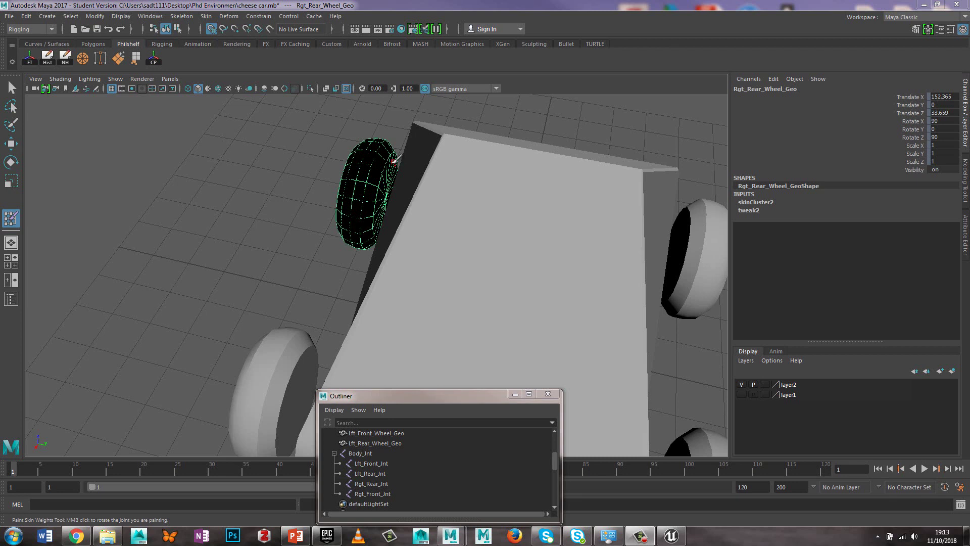
# Open a new Outliner and select the root joint Body_Jnt.
pyautogui.press('q')
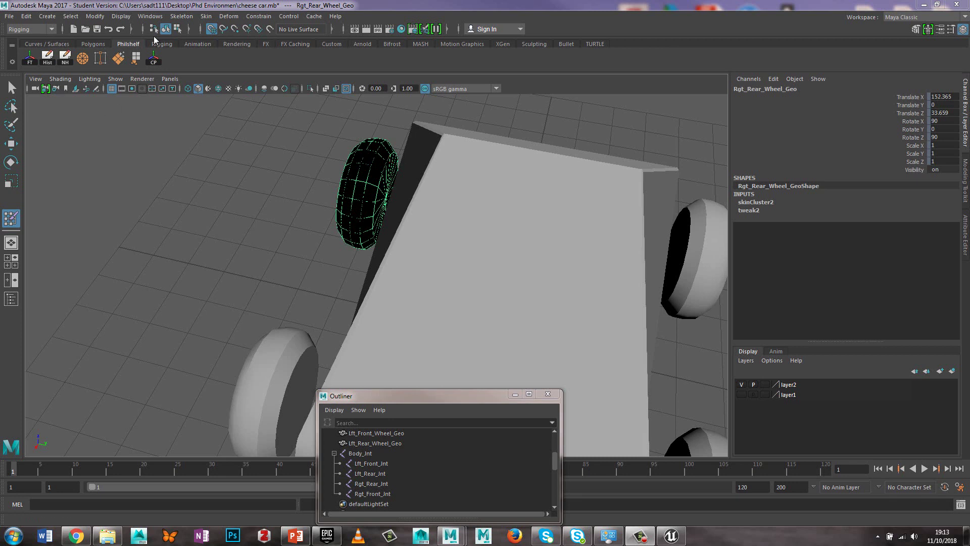
pyautogui.click(151, 16)
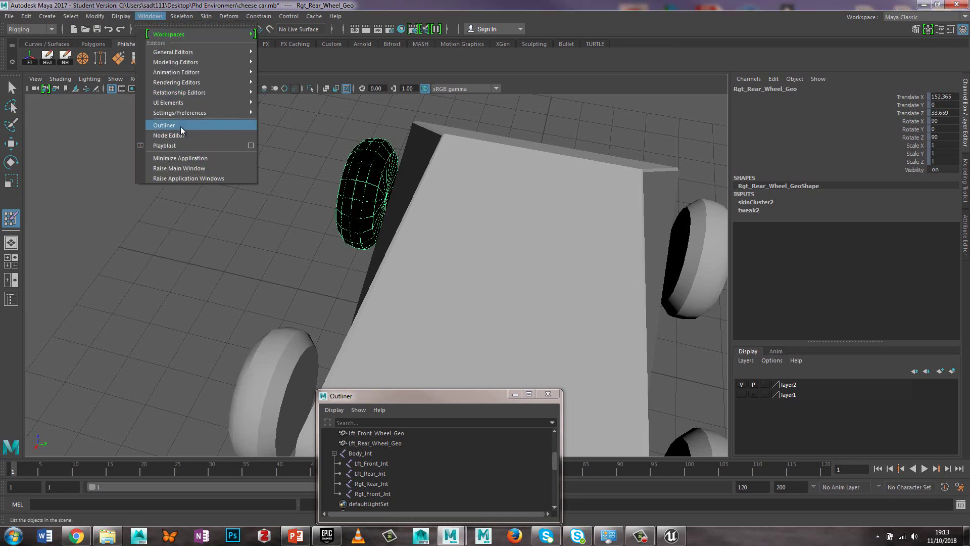
pyautogui.click(167, 125)
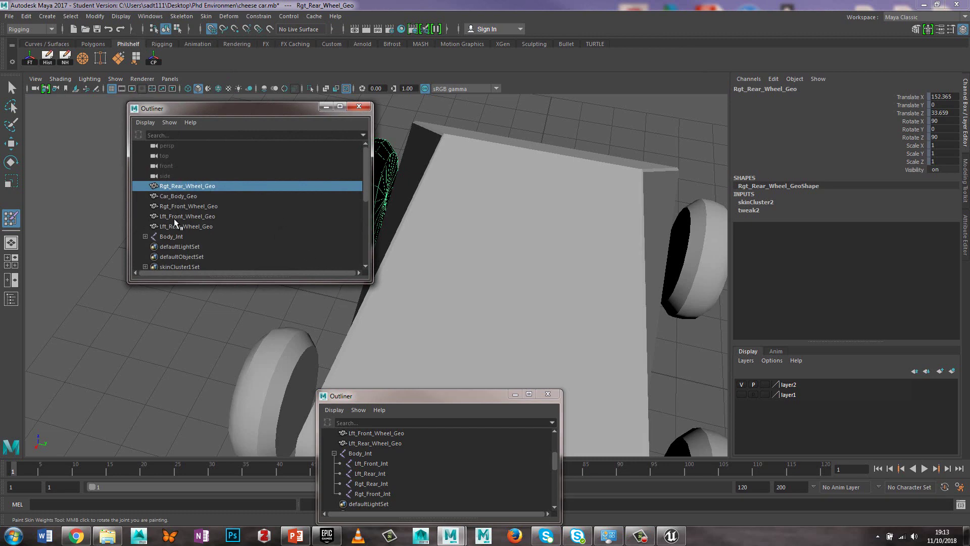
pyautogui.click(166, 236)
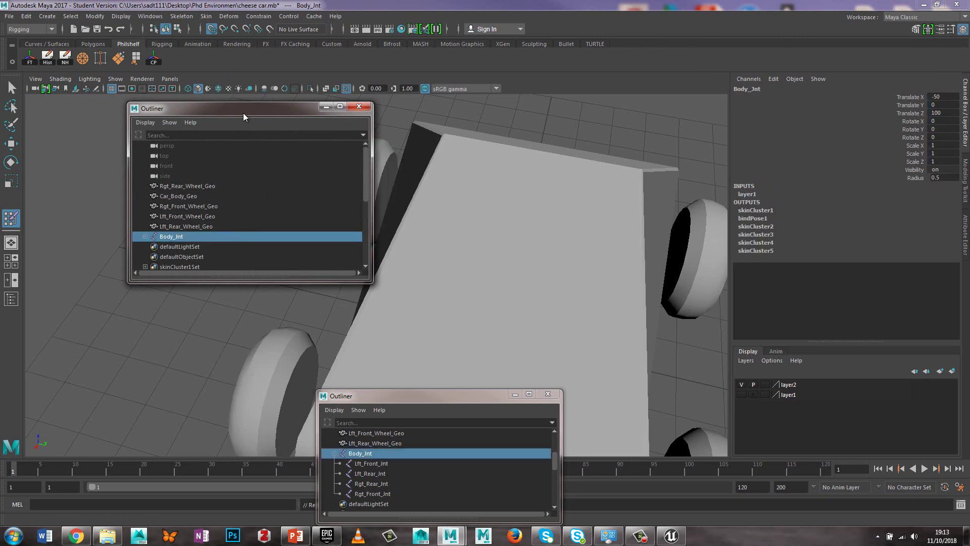
pyautogui.moveTo(244, 110); pyautogui.dragTo(179, 90)
# Make layer1 visible again and select Body_Jnt with all four child joints.
pyautogui.click(741, 394)
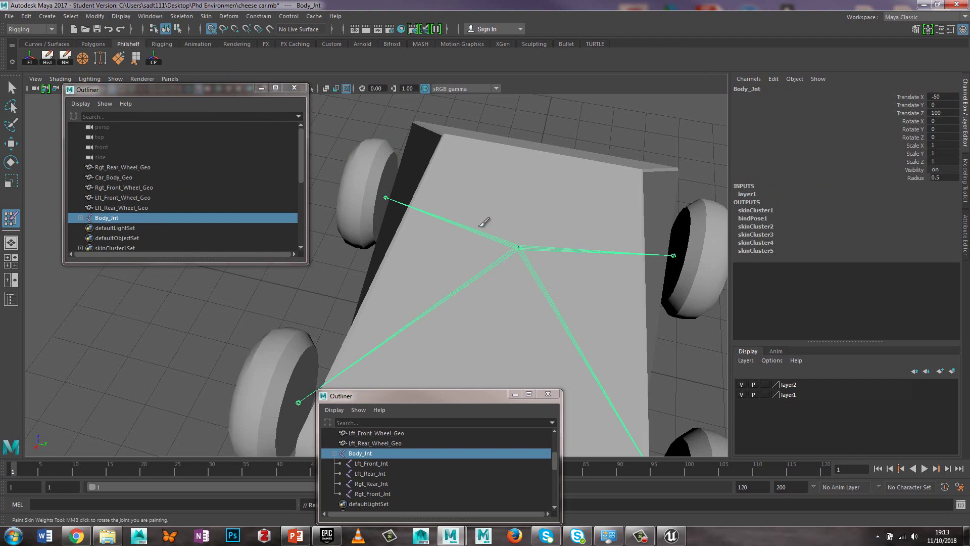
pyautogui.click(81, 217)
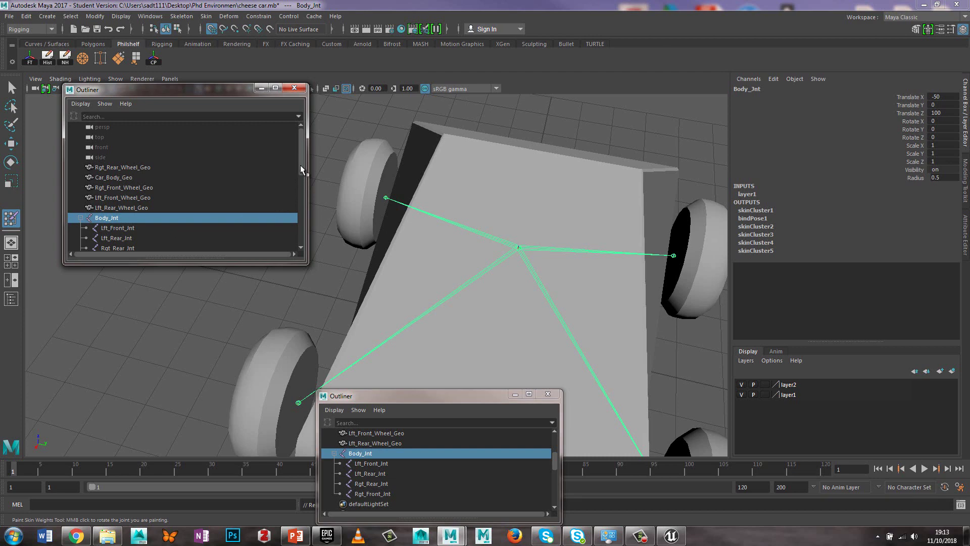
pyautogui.moveTo(300, 165); pyautogui.dragTo(299, 181)
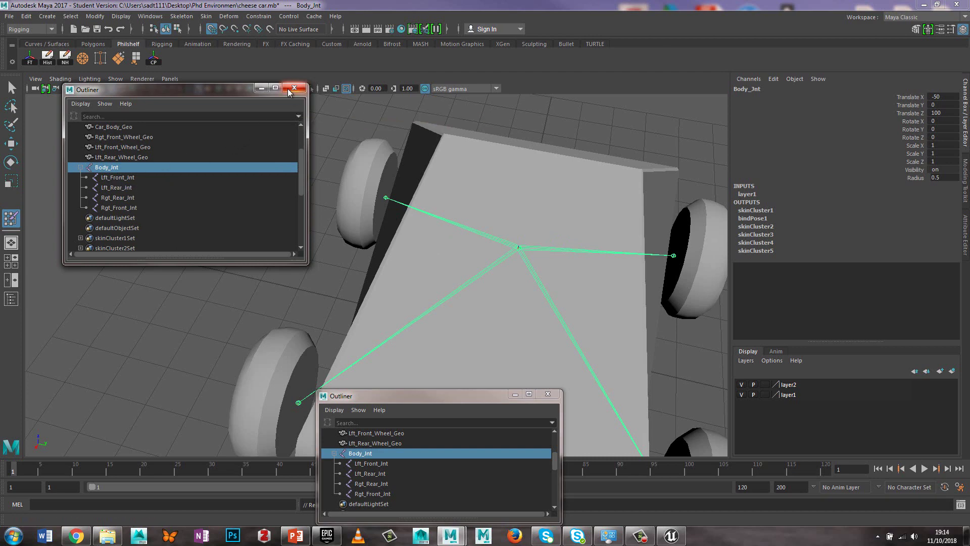
pyautogui.click(65, 57)
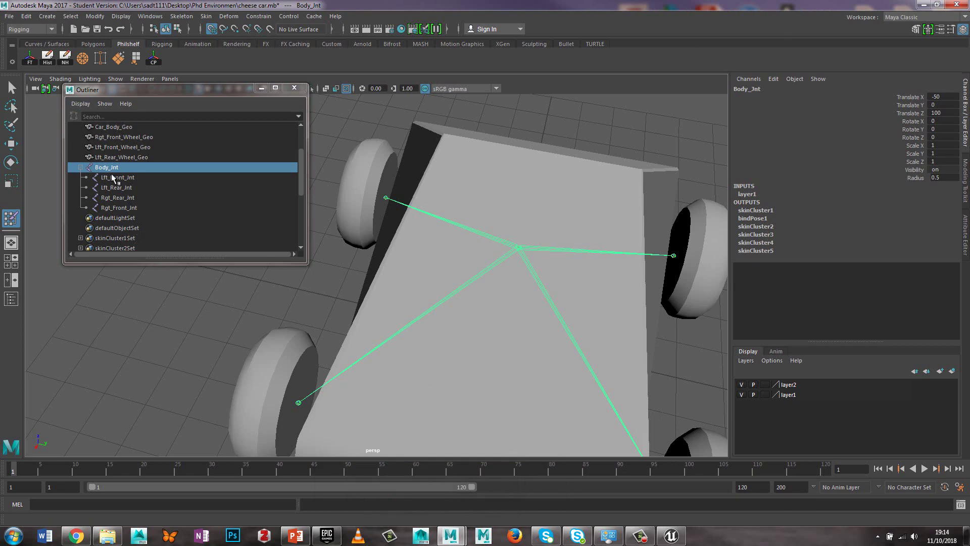
pyautogui.keyDown('shift'); pyautogui.moveTo(112, 179); pyautogui.dragTo(116, 210); pyautogui.keyUp('shift')
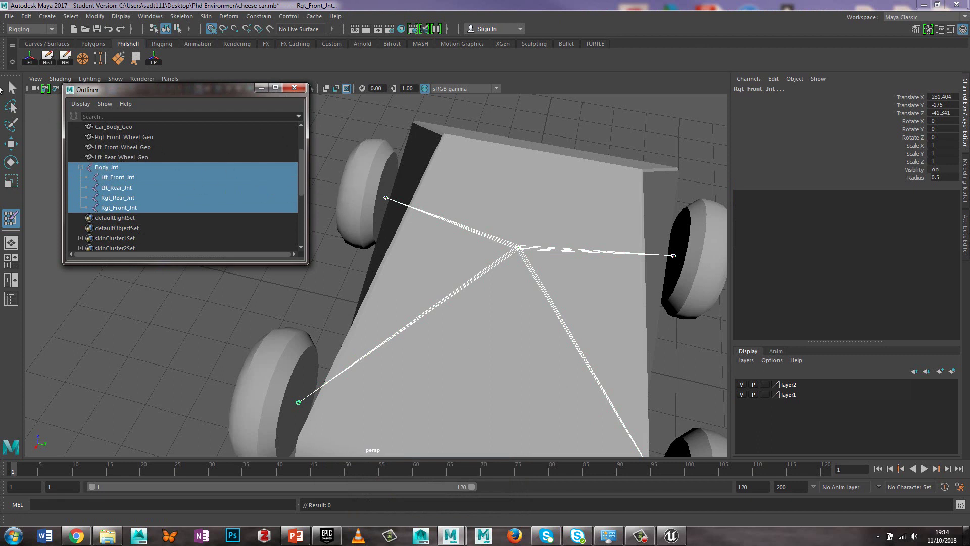
# Select the four wheels and the car body together.
pyautogui.click(11, 88)
pyautogui.keyDown('shift'); pyautogui.click(365, 180); pyautogui.keyUp('shift')
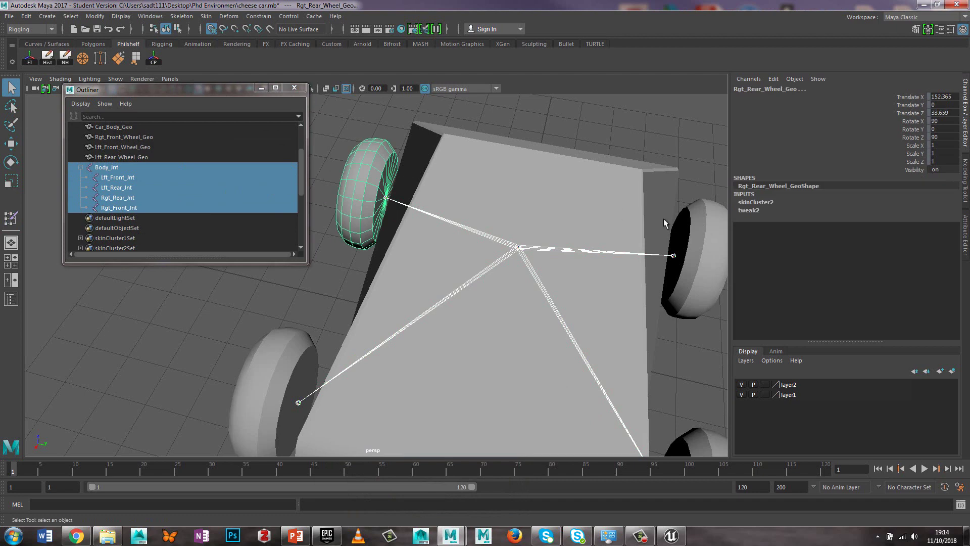
pyautogui.keyDown('shift'); pyautogui.click(705, 263); pyautogui.keyUp('shift')
pyautogui.keyDown('shift'); pyautogui.click(701, 427); pyautogui.keyUp('shift')
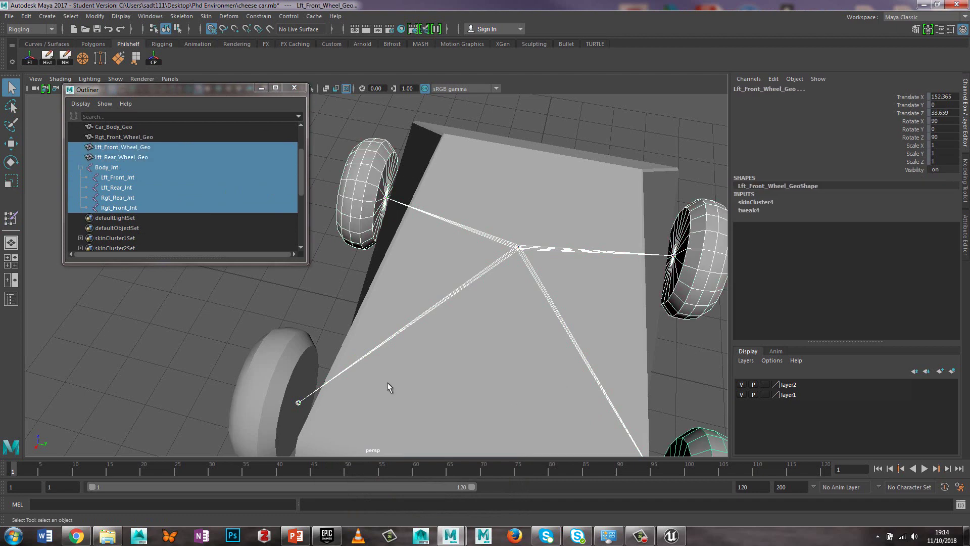
pyautogui.keyDown('shift'); pyautogui.click(288, 351); pyautogui.keyUp('shift')
pyautogui.keyDown('shift'); pyautogui.click(439, 359); pyautogui.keyUp('shift')
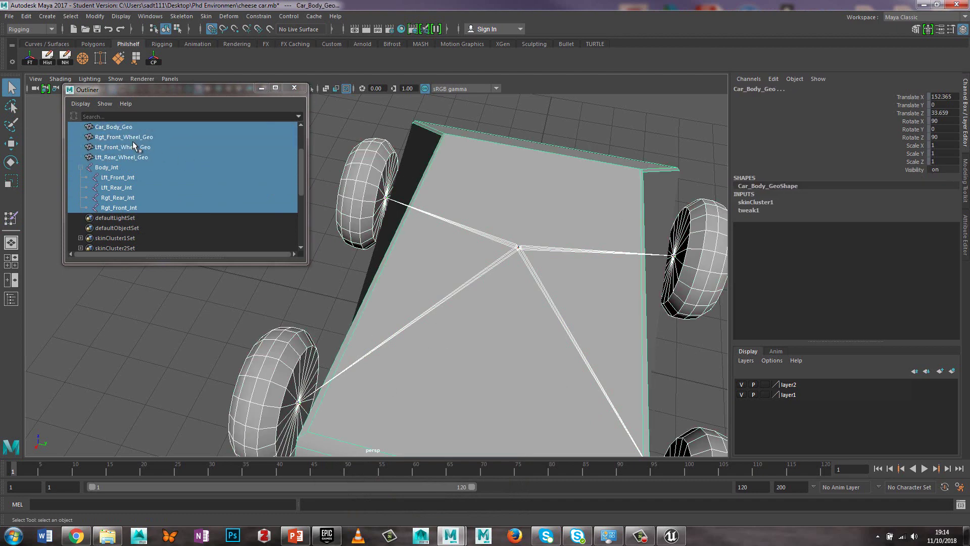
# Attempt Bind Skin twice, which fails as already skinned, then expand skinCluster1's settings.
pyautogui.click(205, 16)
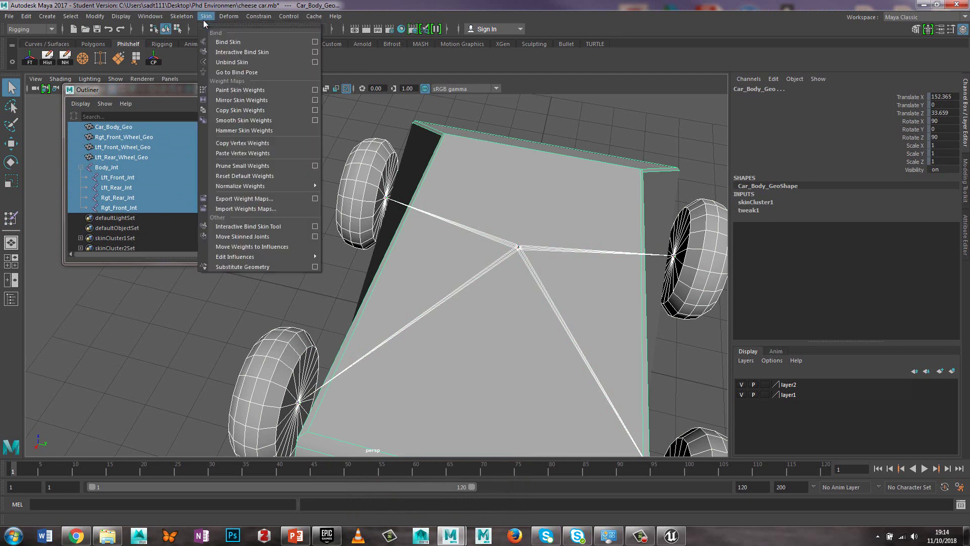
pyautogui.click(226, 52)
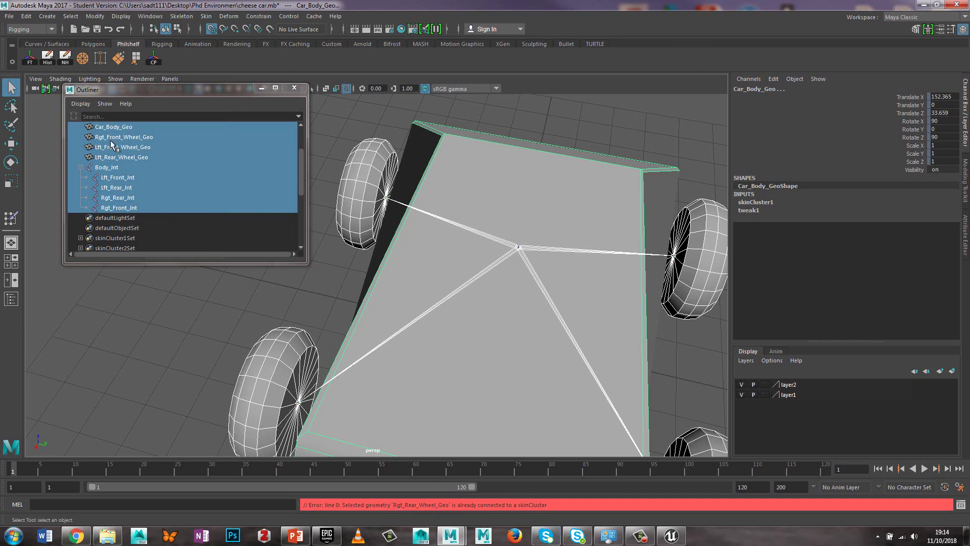
pyautogui.moveTo(122, 93); pyautogui.dragTo(101, 136)
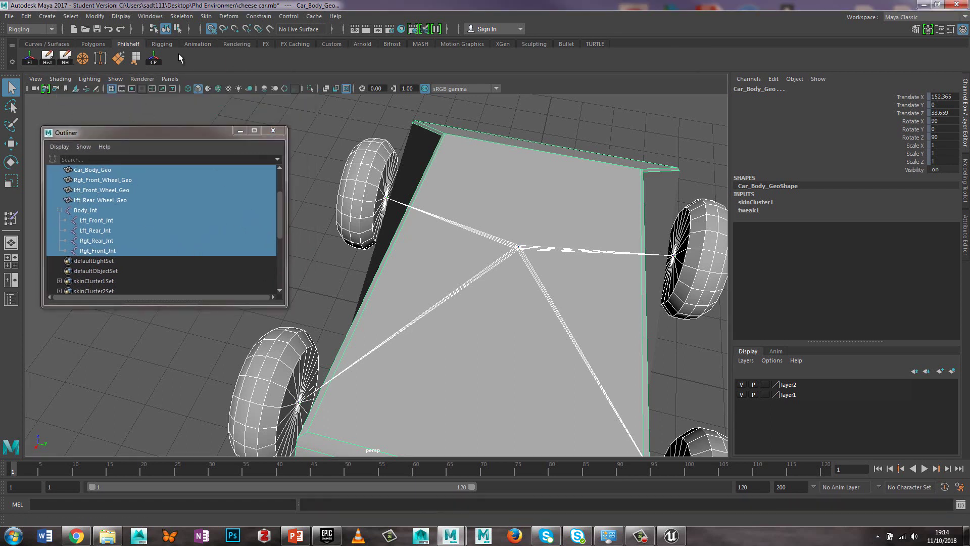
pyautogui.click(205, 16)
pyautogui.click(219, 38)
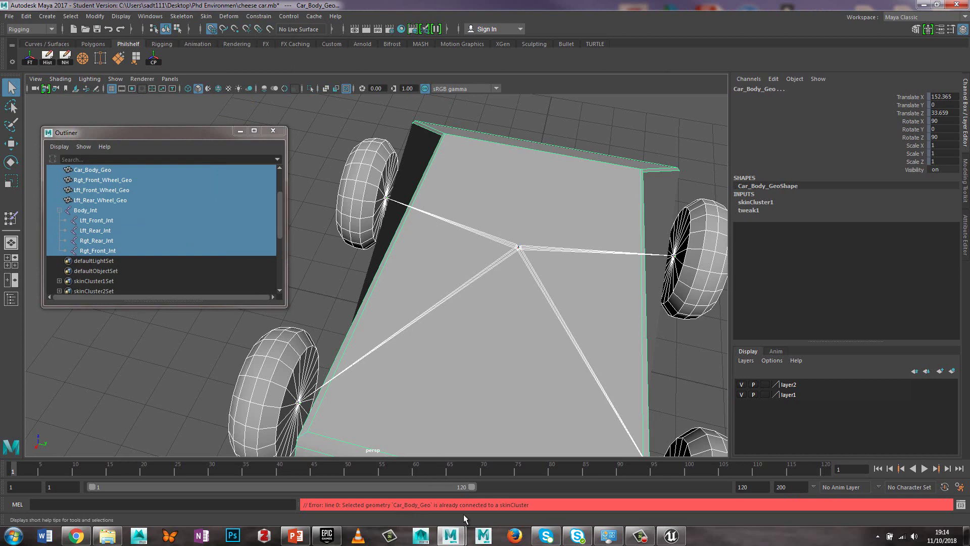
pyautogui.click(755, 202)
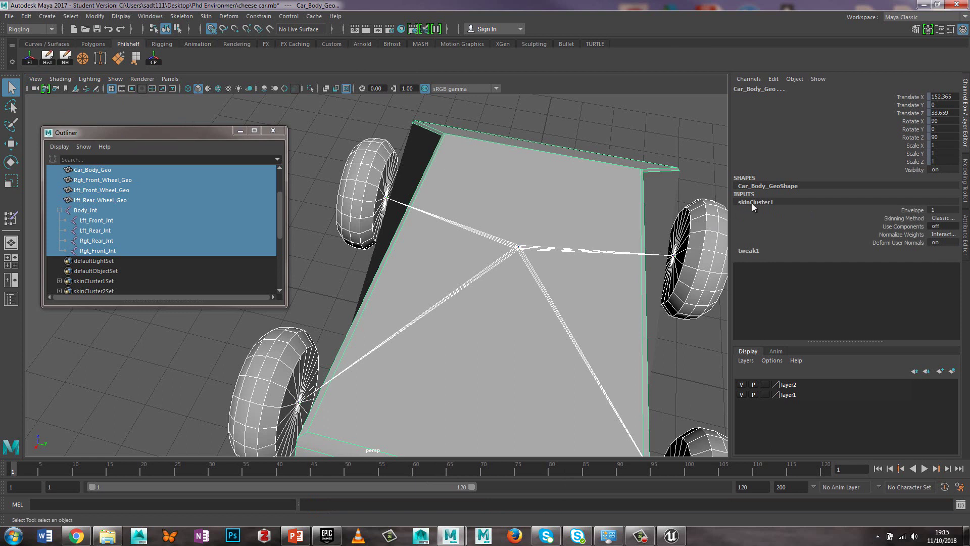
# Delete history on Car_Body_Geo to clear old skin clusters, then select all wheel and body meshes with the joints.
pyautogui.click(89, 172)
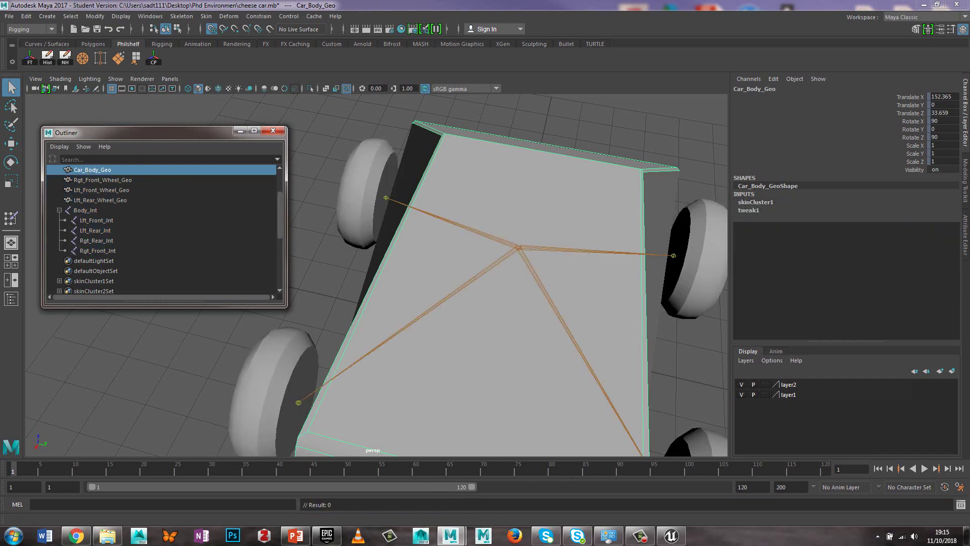
pyautogui.click(698, 117)
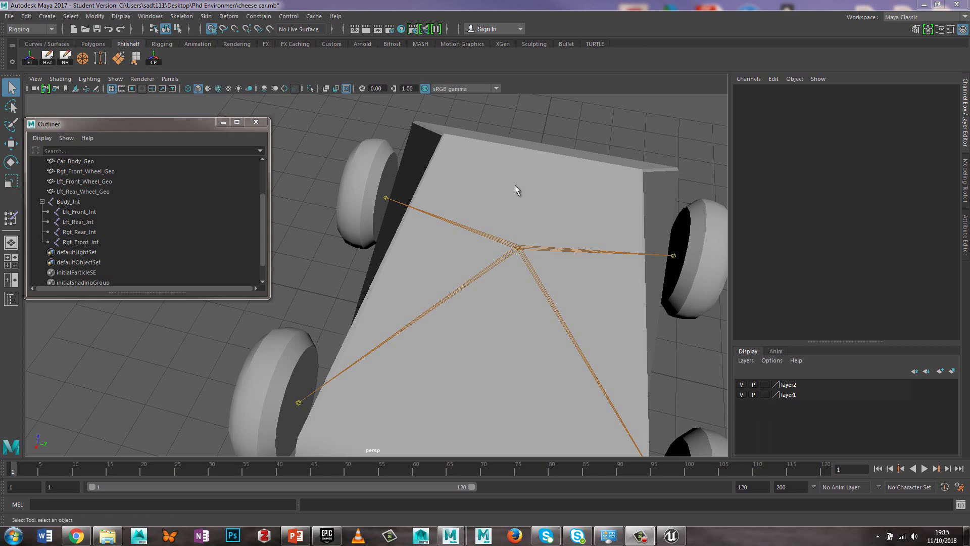
pyautogui.click(75, 161)
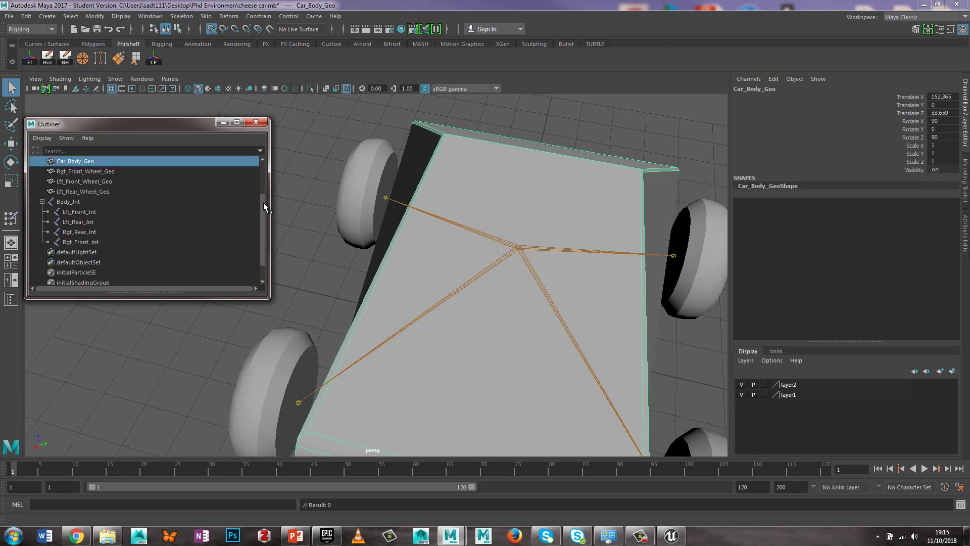
pyautogui.moveTo(261, 195); pyautogui.dragTo(261, 186)
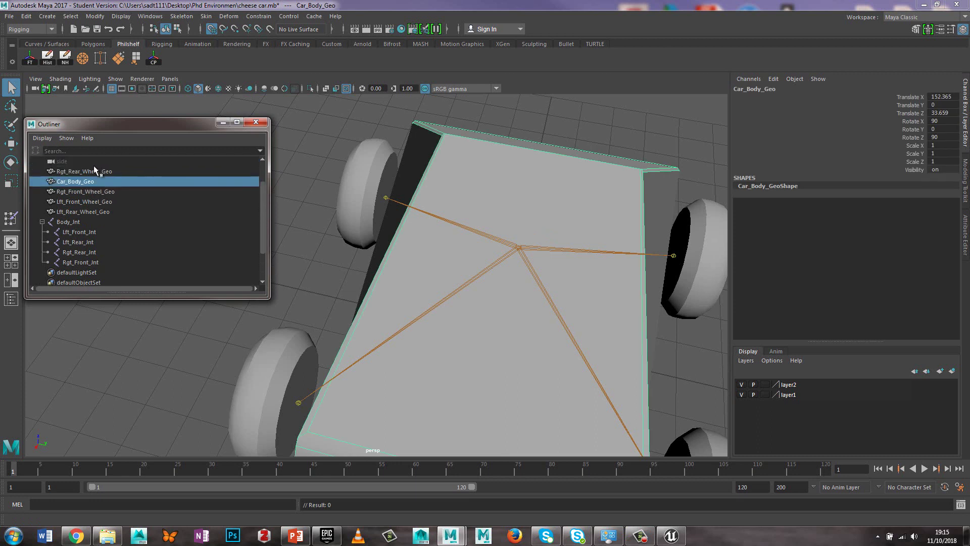
pyautogui.moveTo(93, 167); pyautogui.dragTo(83, 263)
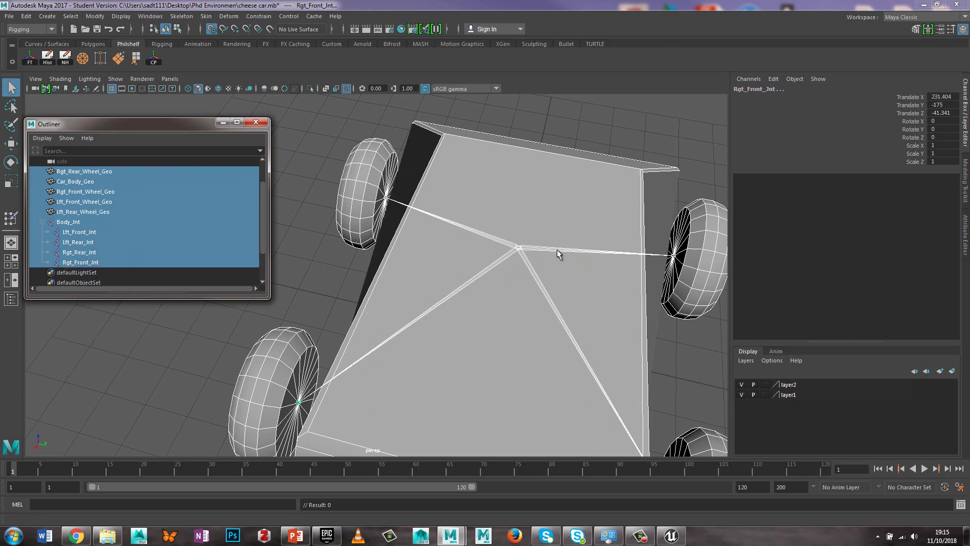
# Bind skin to the joint hierarchy with Closest distance and max influences 1, then select Rgt_Rear_Wheel_Geo.
pyautogui.click(206, 16)
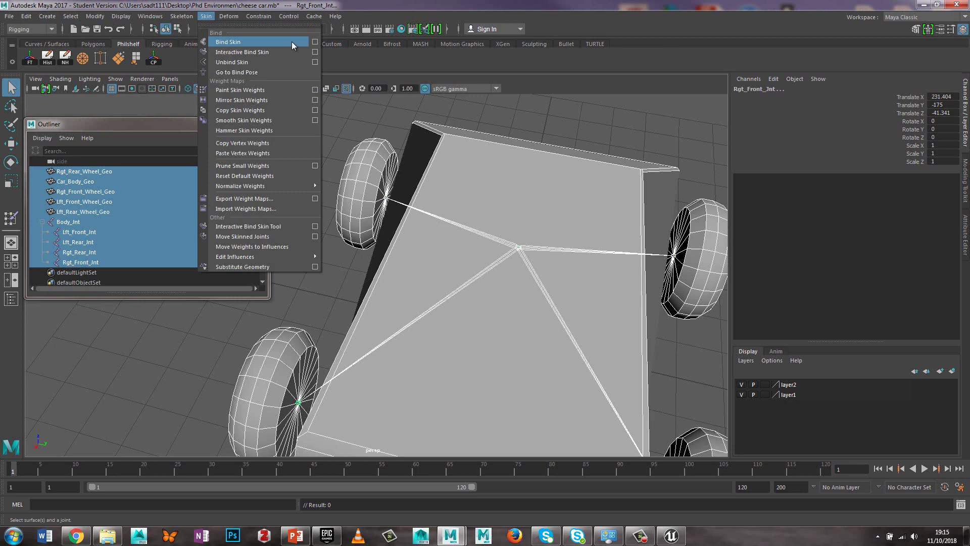
pyautogui.click(316, 42)
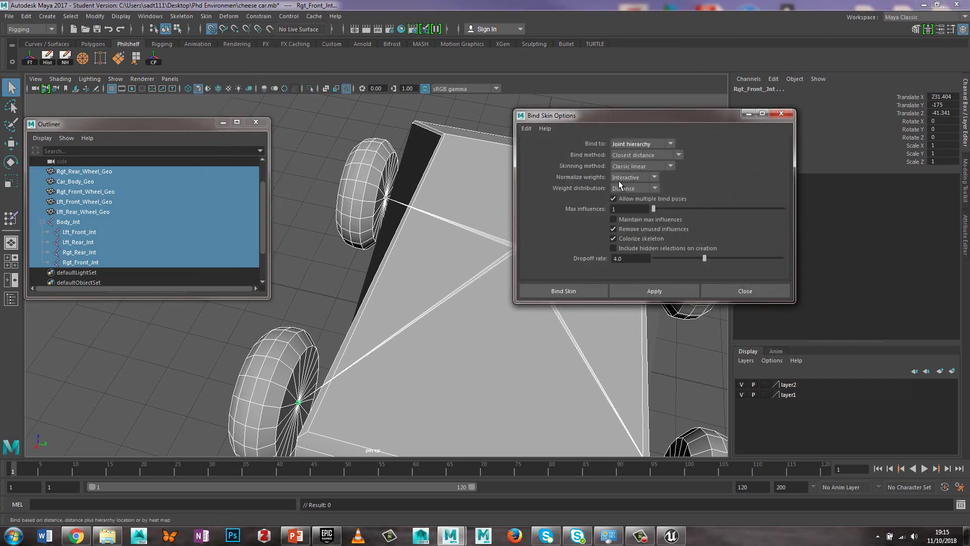
pyautogui.click(577, 290)
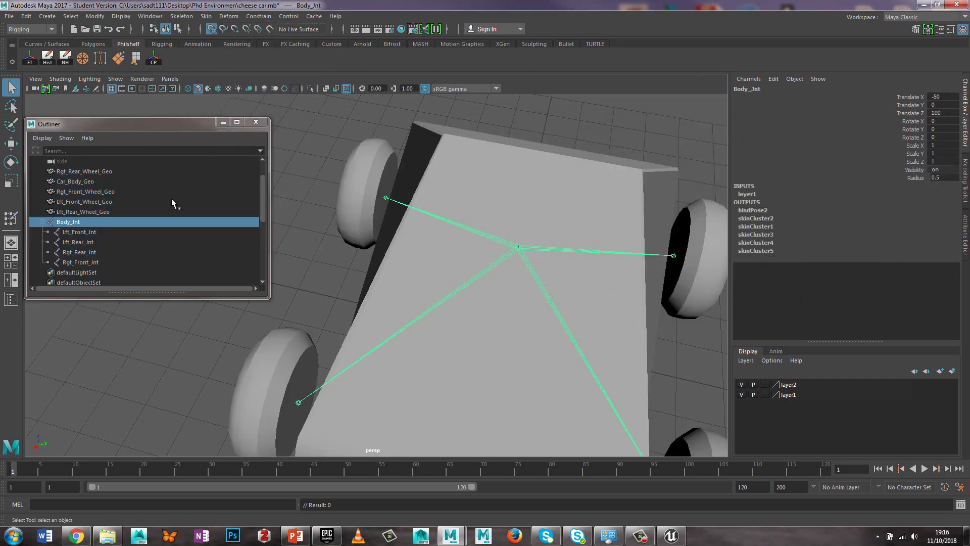
pyautogui.click(366, 178)
pyautogui.moveTo(367, 177); pyautogui.dragTo(328, 164, button='right')
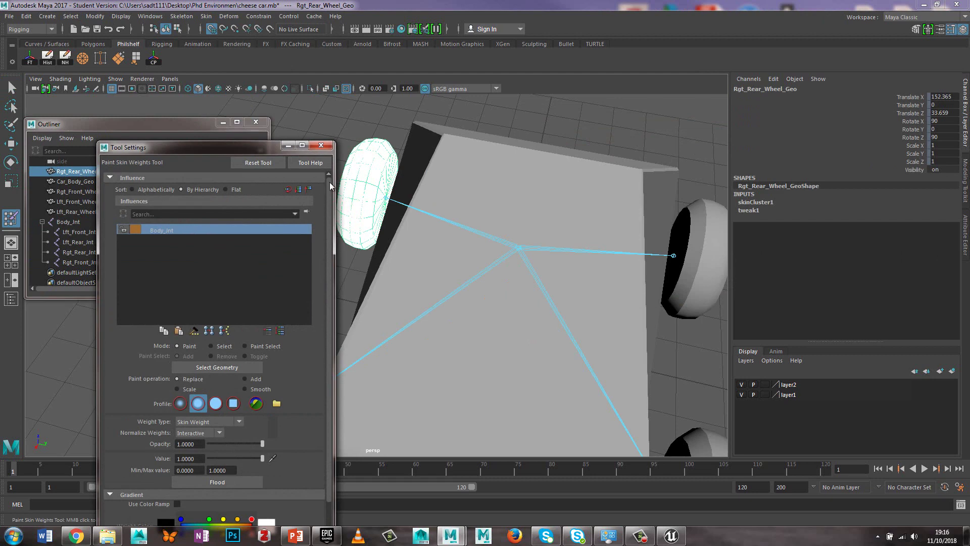
# Close the paint weights settings, check each body and wheel mesh in the Outliner, then close it.
pyautogui.click(321, 145)
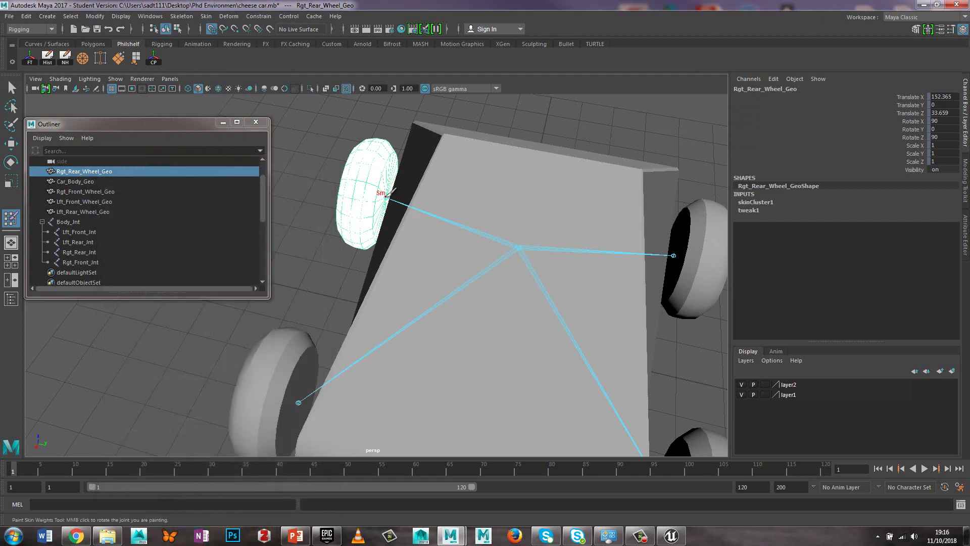
pyautogui.keyDown('alt'); pyautogui.moveTo(386, 195); pyautogui.dragTo(364, 192); pyautogui.keyUp('alt')
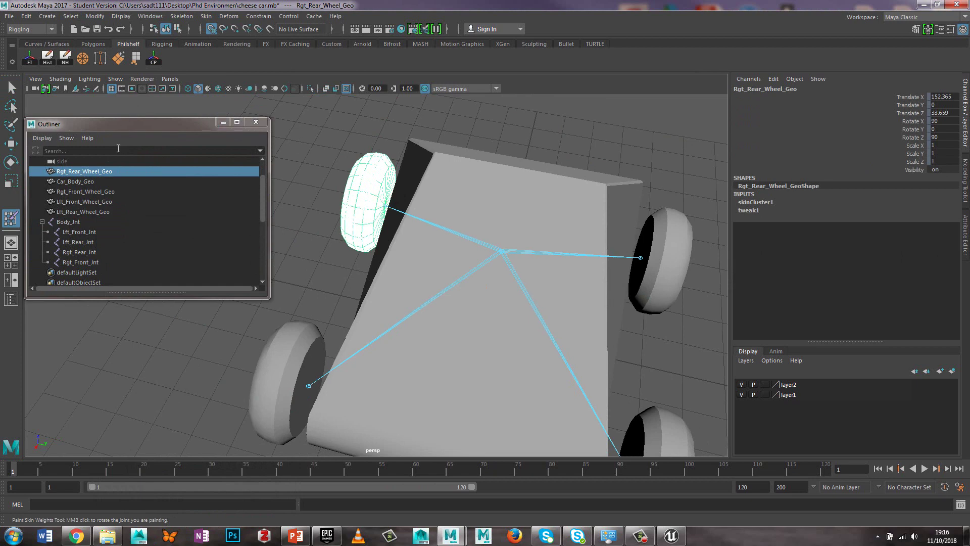
pyautogui.click(65, 181)
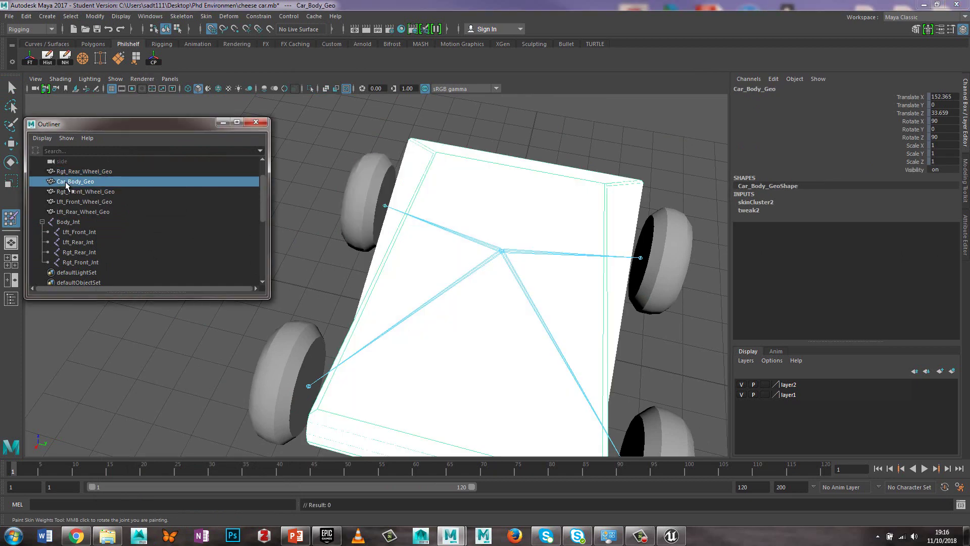
pyautogui.click(68, 192)
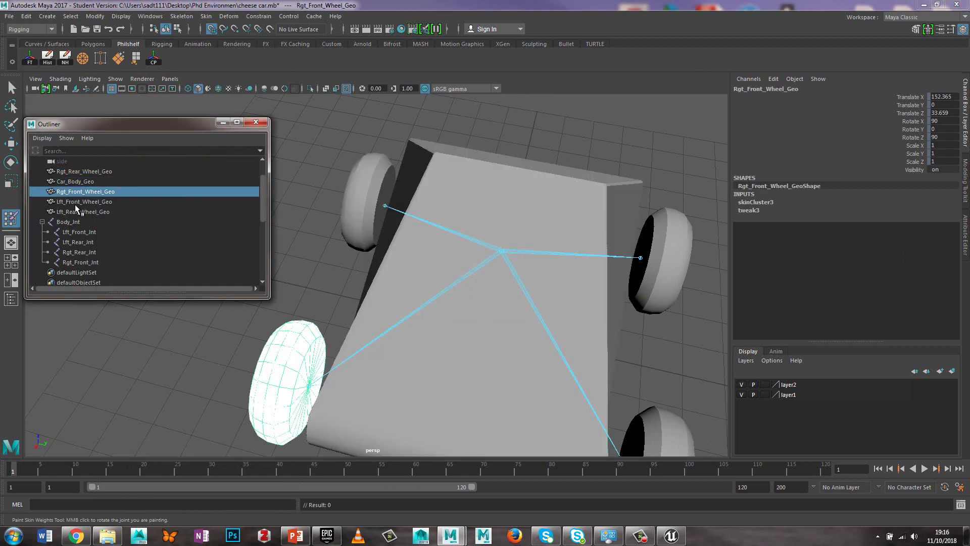
pyautogui.click(74, 202)
pyautogui.click(77, 211)
pyautogui.click(87, 201)
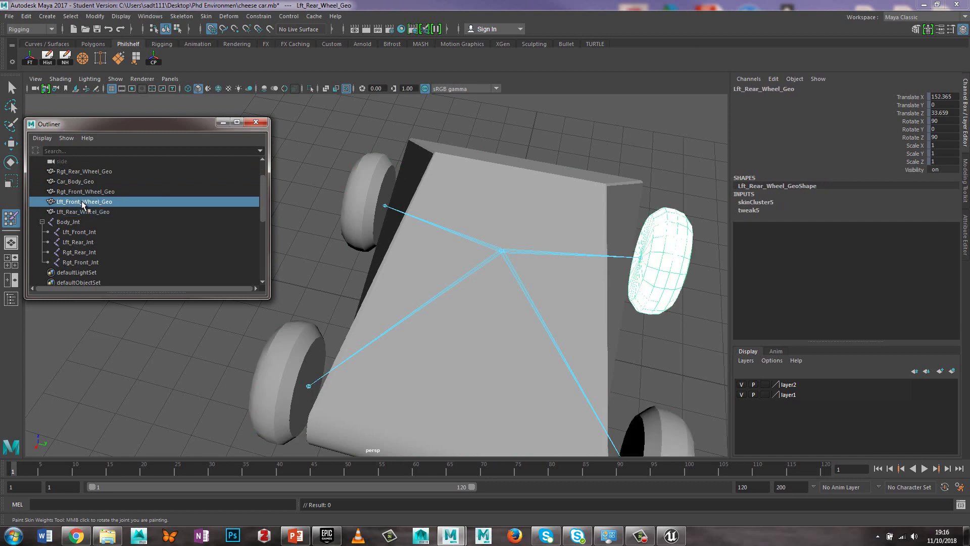
pyautogui.click(80, 190)
pyautogui.click(77, 171)
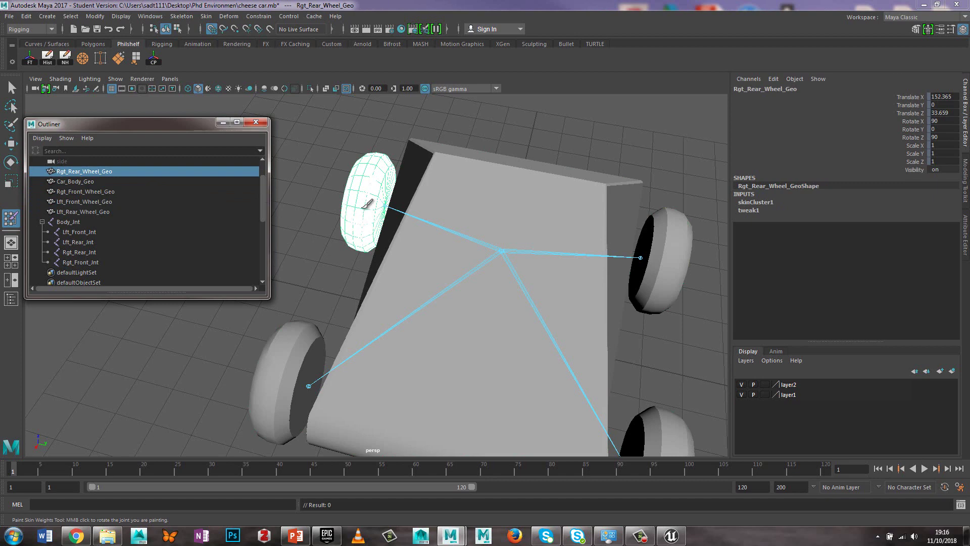
pyautogui.click(82, 191)
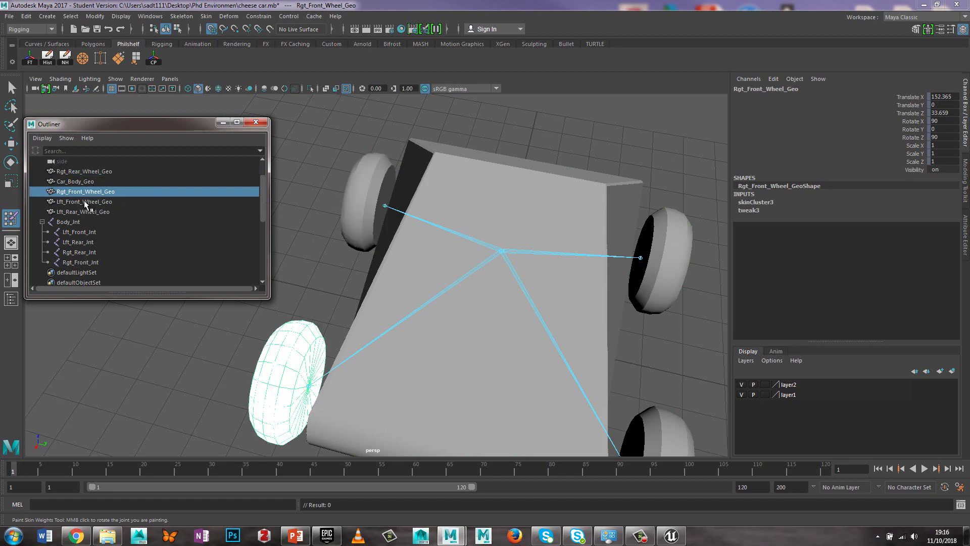
pyautogui.click(84, 201)
pyautogui.click(83, 212)
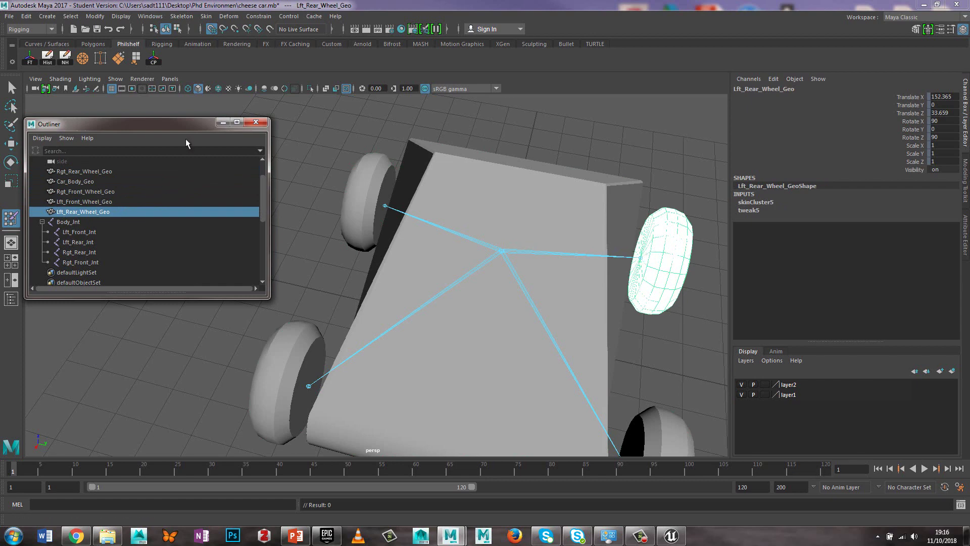
pyautogui.click(256, 123)
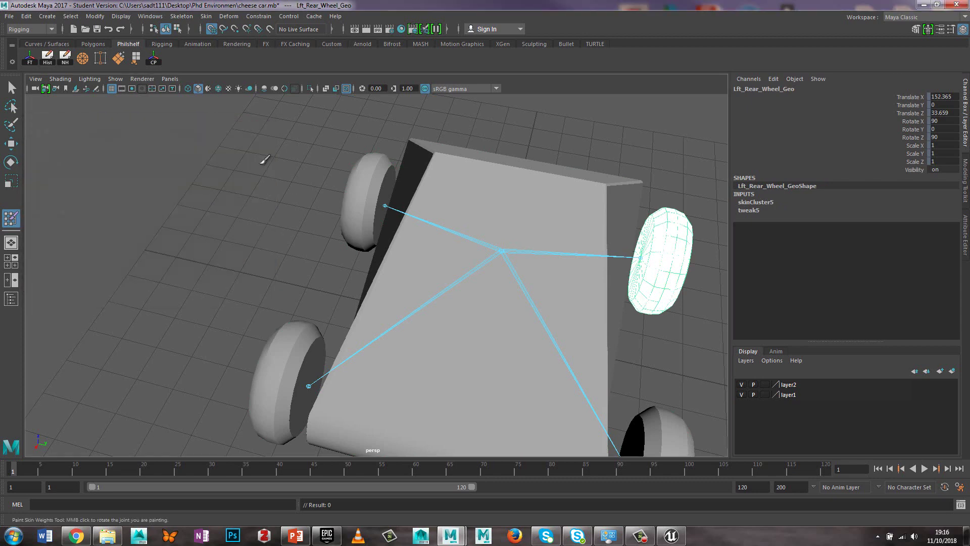
# Select Rgt_Rear_Wheel_Geo and start painting its skin weights, moving the settings panel to the upper left.
pyautogui.rightClick(406, 200)
pyautogui.moveTo(406, 200); pyautogui.dragTo(357, 199, button='right')
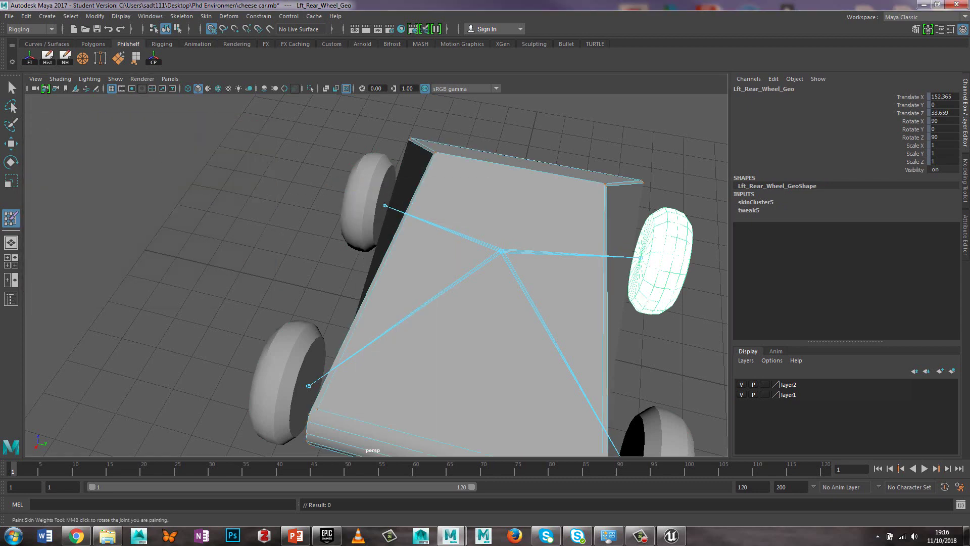
pyautogui.click(12, 88)
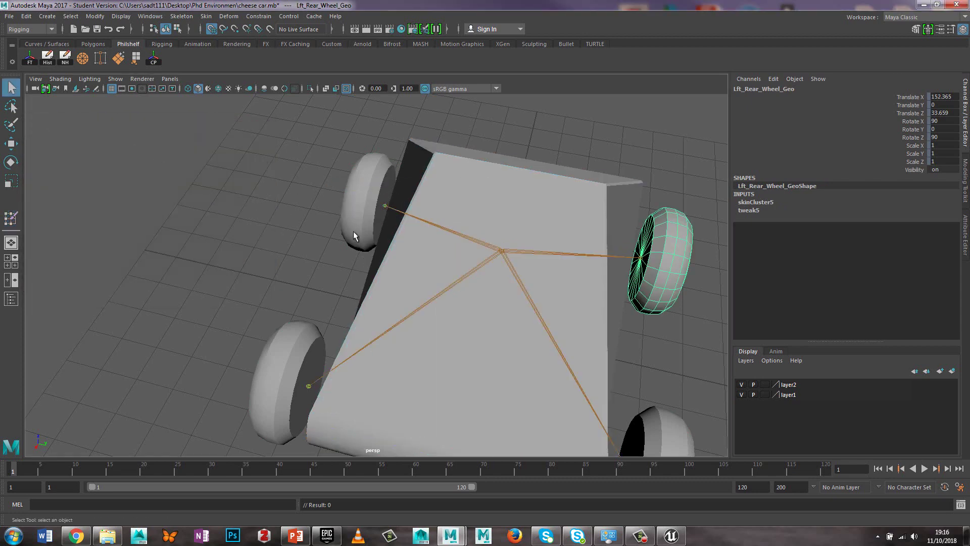
pyautogui.click(374, 198)
pyautogui.moveTo(373, 192); pyautogui.dragTo(316, 181, button='right')
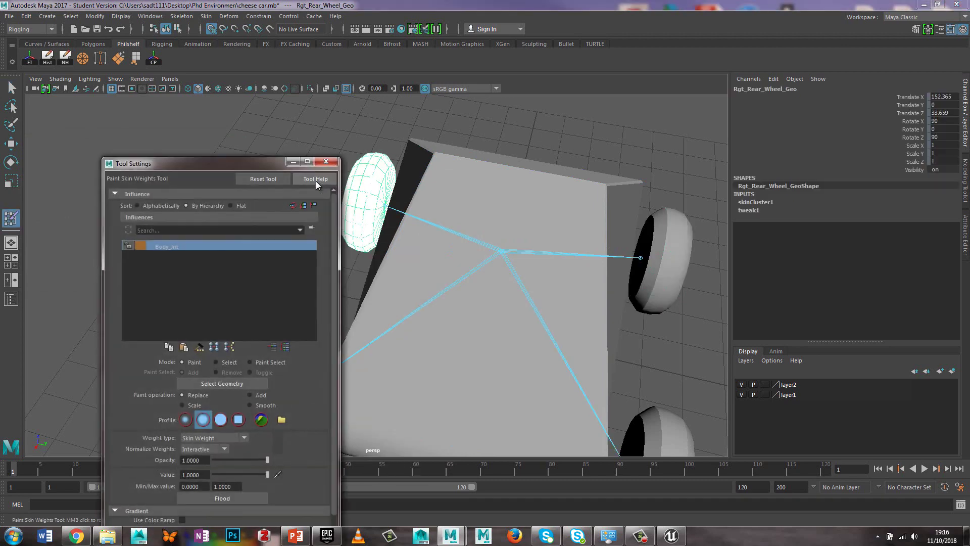
pyautogui.moveTo(196, 162); pyautogui.dragTo(120, 94)
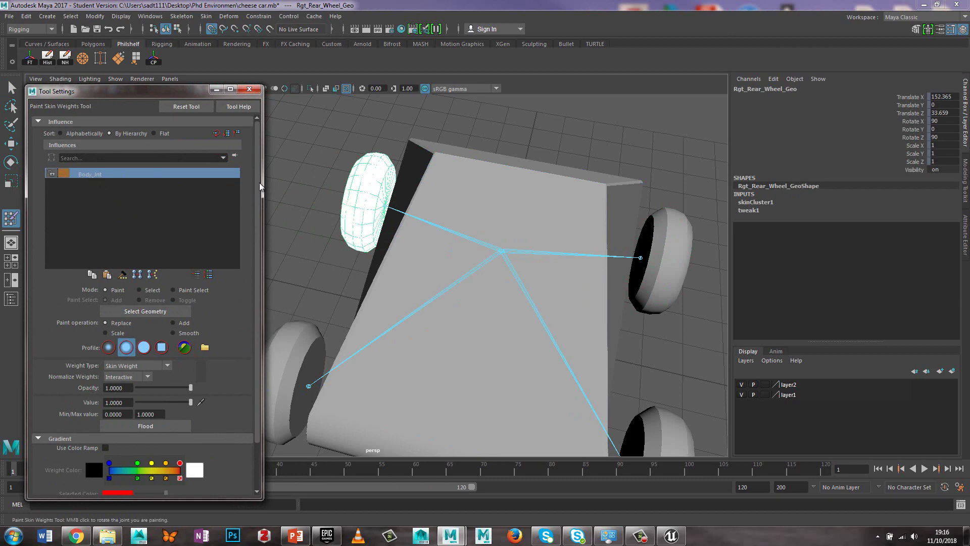
pyautogui.scroll(-3, 262, 187)
pyautogui.scroll(3, 261, 186)
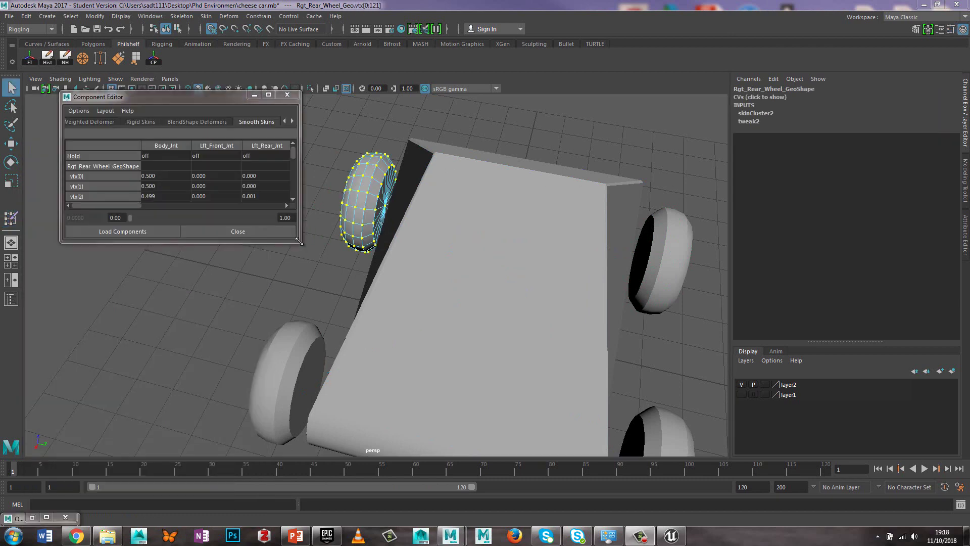
# Enter 1 in the Rgt_Rear_Jnt column for vtx[0]–vtx[121], then close the Component Editor.
pyautogui.moveTo(302, 246); pyautogui.dragTo(296, 410)
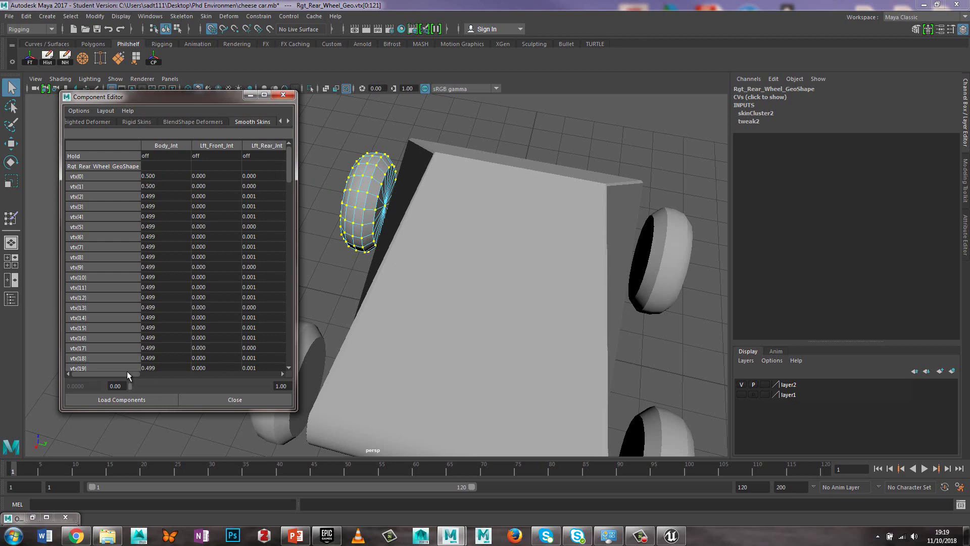
pyautogui.moveTo(130, 374); pyautogui.dragTo(226, 393)
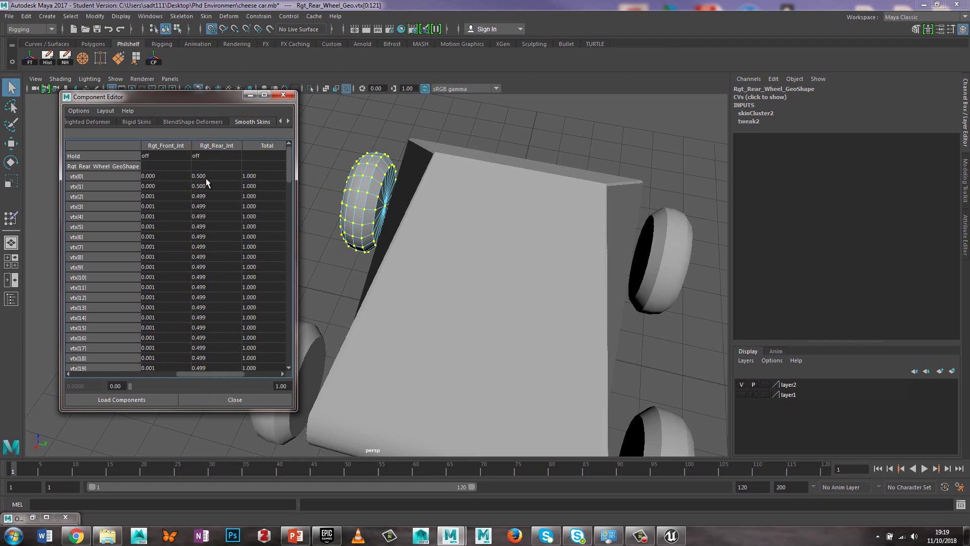
pyautogui.moveTo(206, 178); pyautogui.dragTo(217, 383)
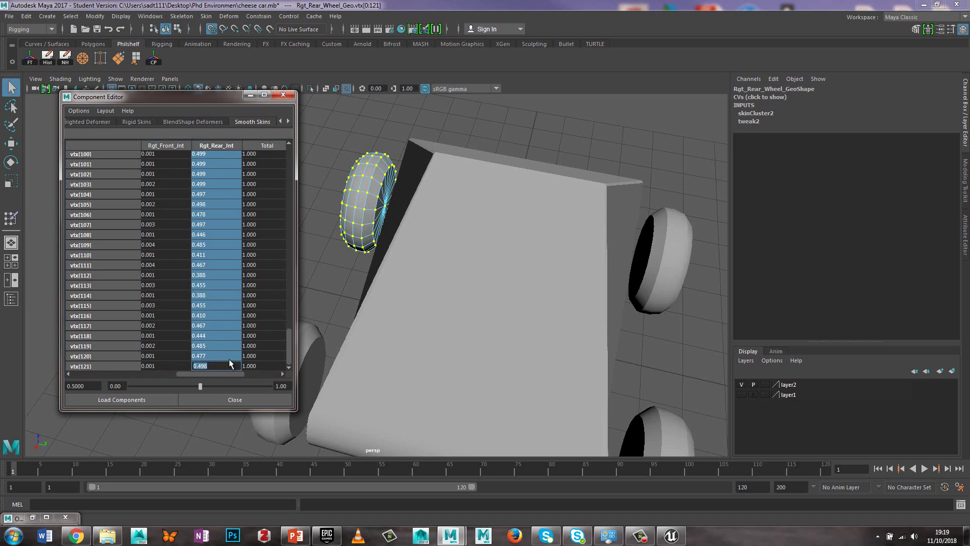
pyautogui.write('1')
pyautogui.press('Return')
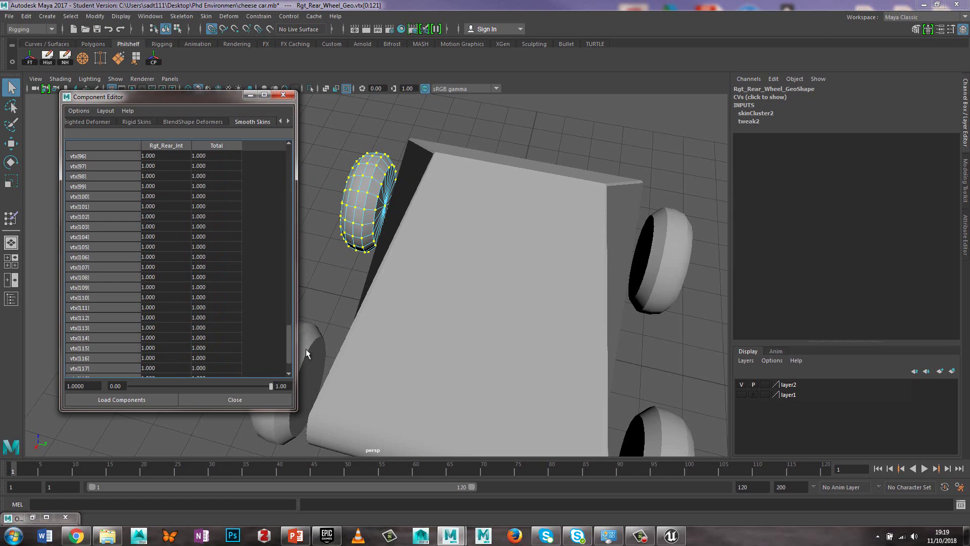
pyautogui.click(283, 95)
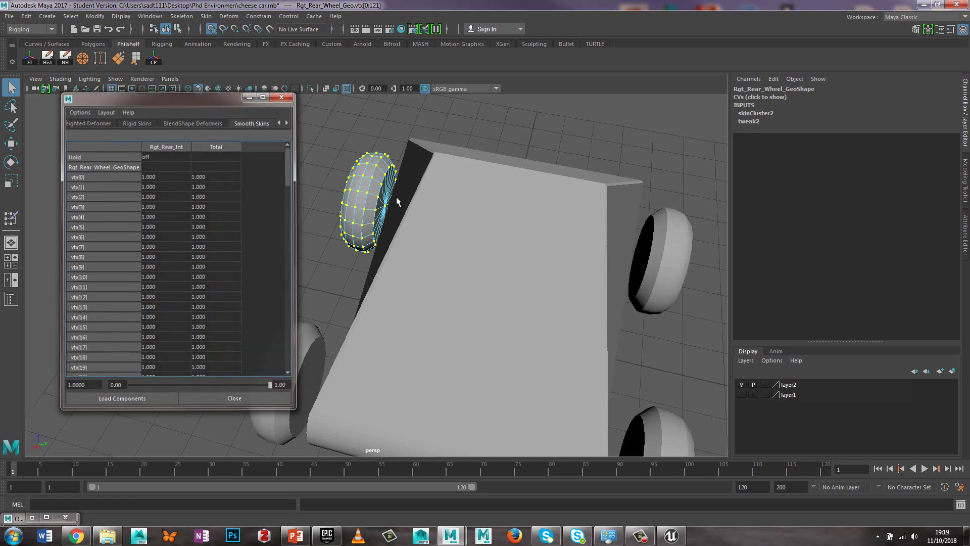
pyautogui.moveTo(289, 359); pyautogui.dragTo(325, 245, button='right')
# Select all Rgt_Front_Wheel_Geo vertices and open the Component Editor.
pyautogui.click(274, 356)
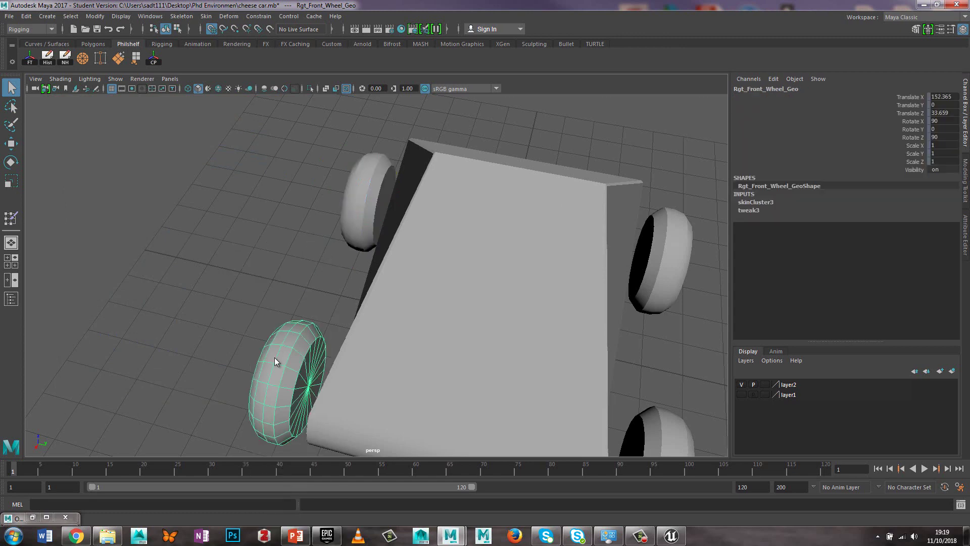
pyautogui.moveTo(274, 357)
pyautogui.mouseDown(button='right')
pyautogui.moveTo(249, 232)
pyautogui.moveTo(228, 259)
pyautogui.mouseUp(button='right')
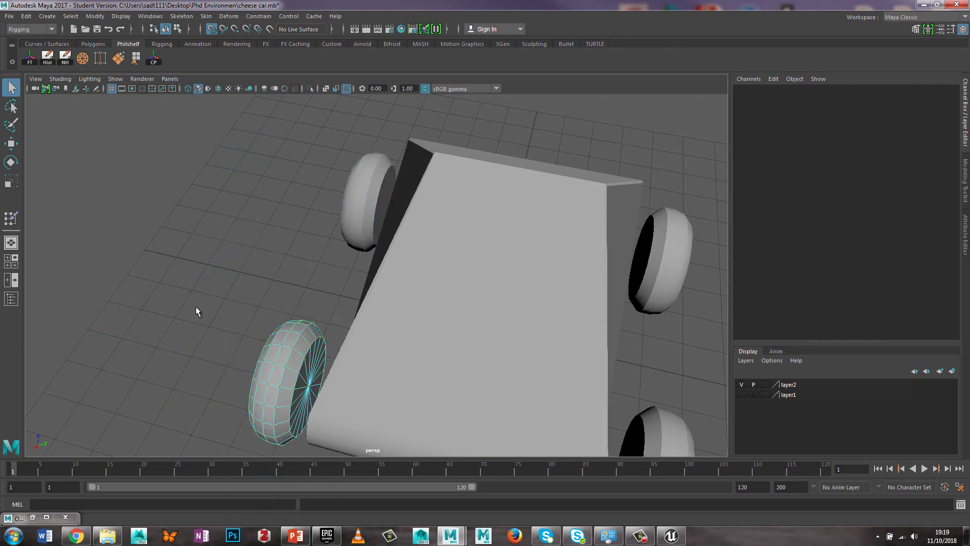
pyautogui.moveTo(197, 277); pyautogui.dragTo(368, 463)
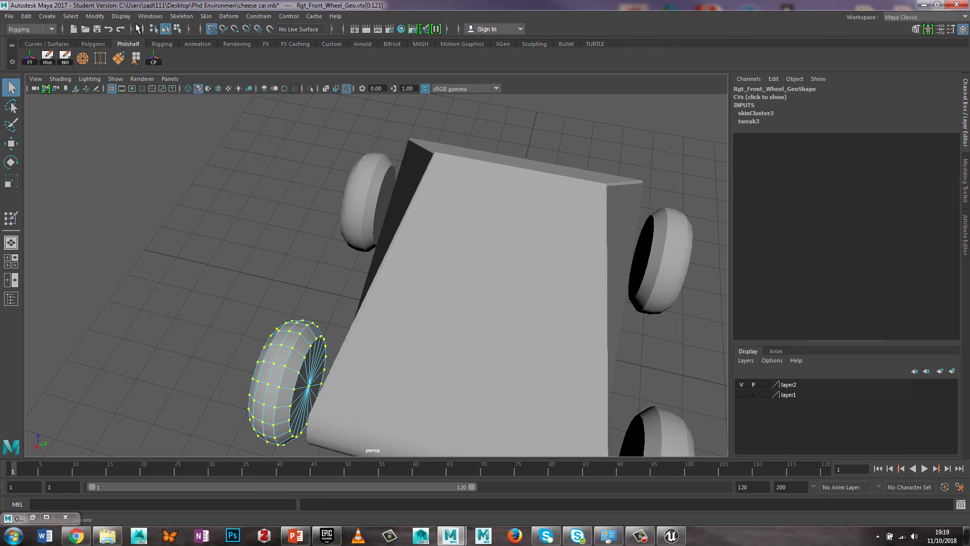
pyautogui.click(95, 16)
pyautogui.moveTo(144, 19)
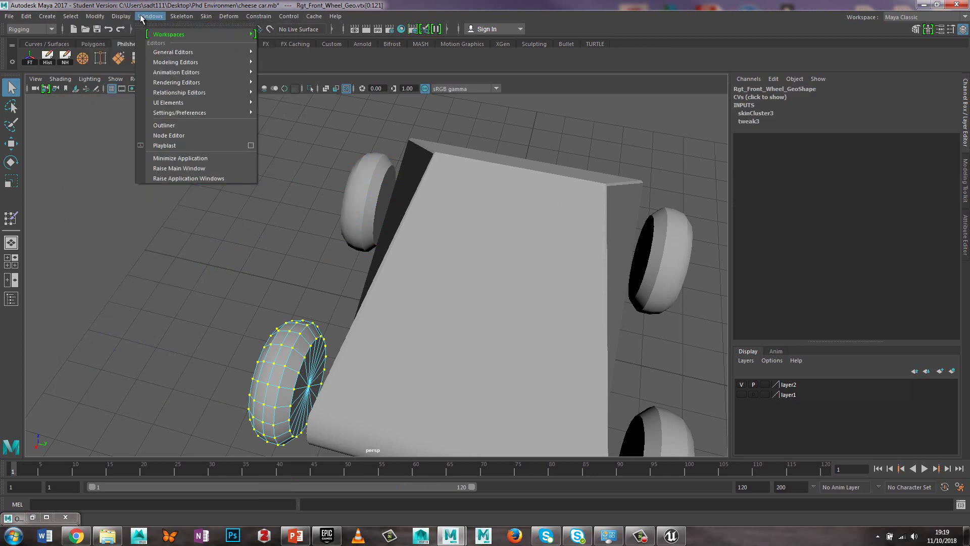
pyautogui.moveTo(192, 52)
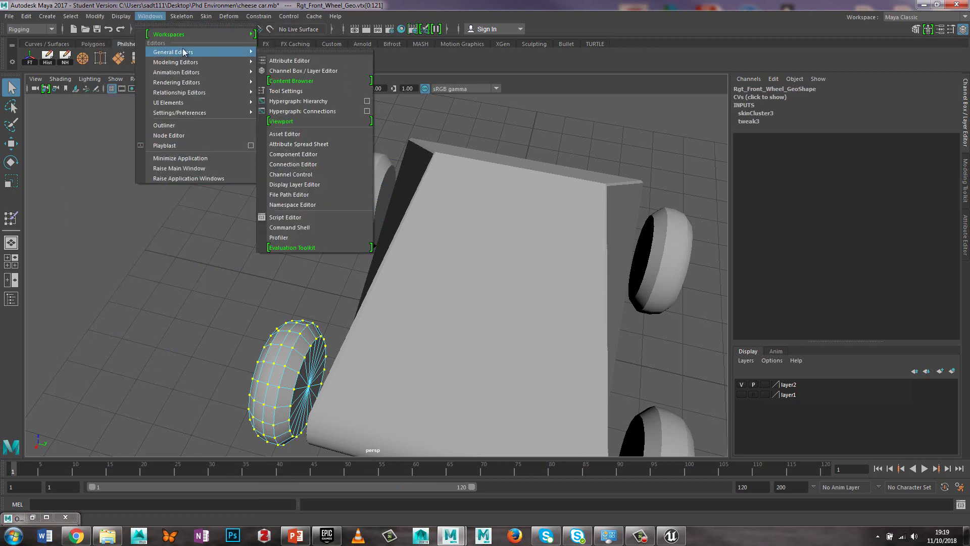
pyautogui.click(293, 156)
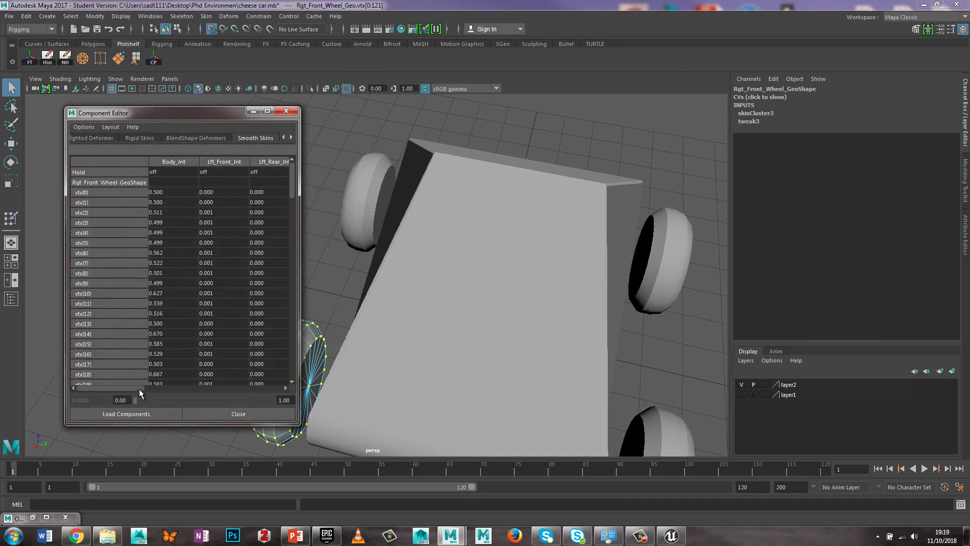
# Set the whole Rgt_Front_Jnt weight column to 1 and move the editor aside to reveal the wheel.
pyautogui.moveTo(139, 389); pyautogui.dragTo(238, 403)
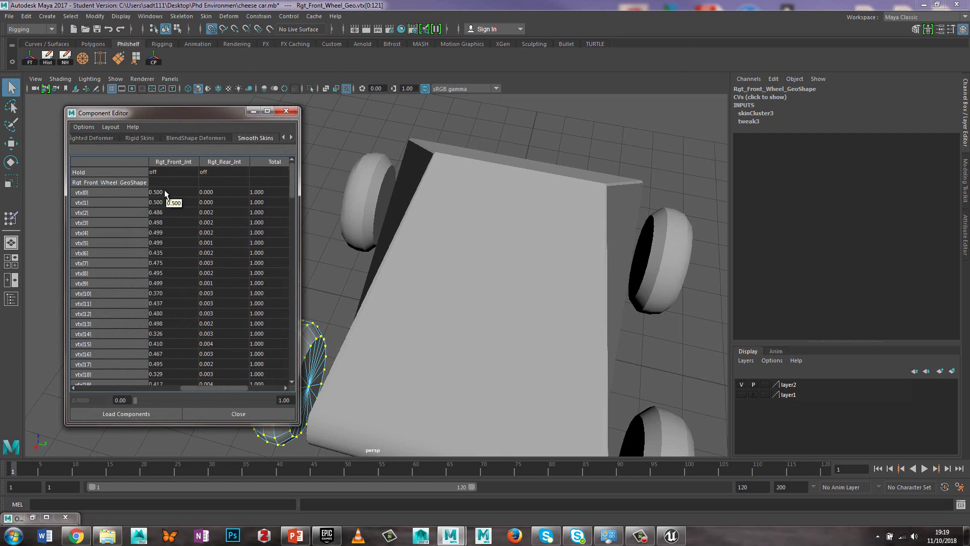
pyautogui.moveTo(165, 189); pyautogui.dragTo(162, 388)
pyautogui.moveTo(153, 439); pyautogui.dragTo(153, 454)
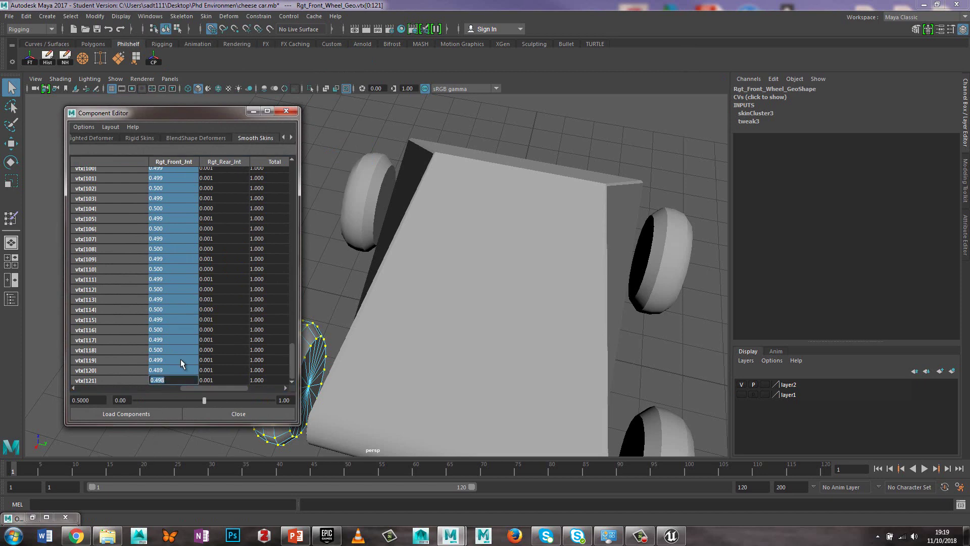
pyautogui.write('14')
pyautogui.press('Return')
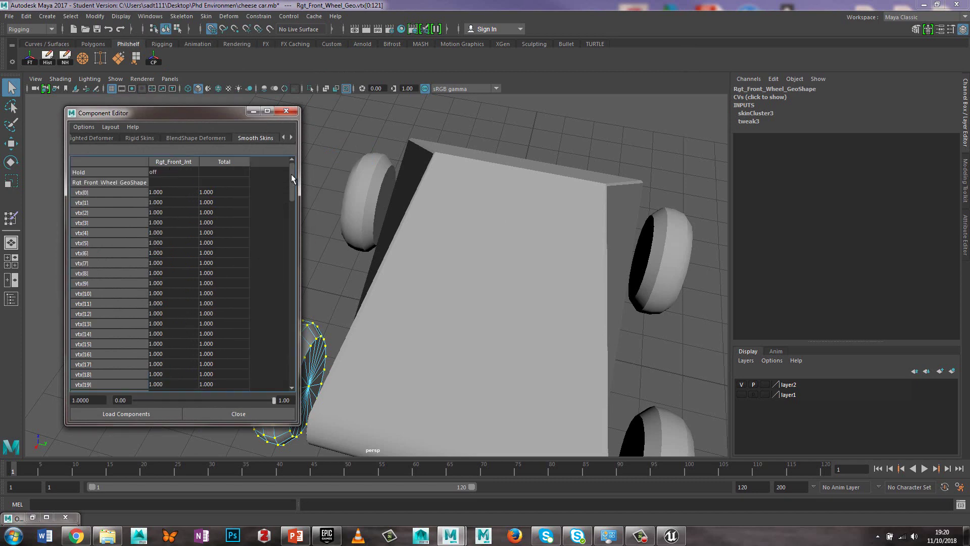
pyautogui.moveTo(290, 174); pyautogui.dragTo(292, 390)
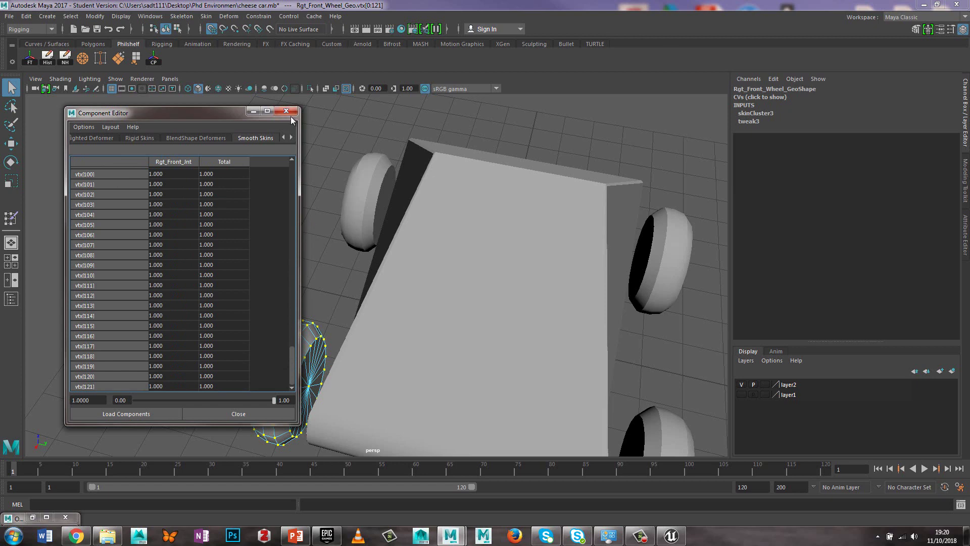
pyautogui.moveTo(176, 113); pyautogui.dragTo(83, 37)
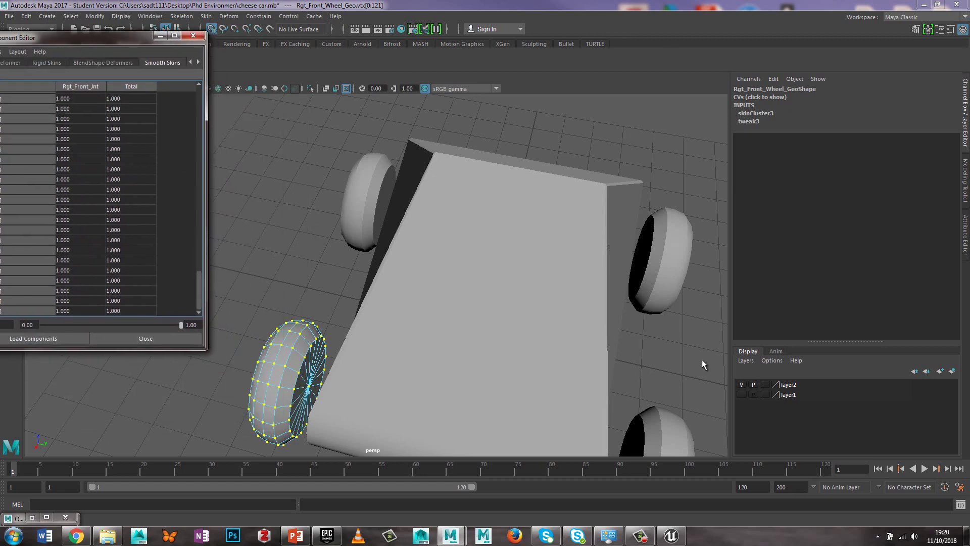
# Select all Lft_Rear_Wheel_Geo vertices, set their Lft_Rear_Jnt weights to 1, and close the Component Editor.
pyautogui.click(656, 269)
pyautogui.moveTo(656, 269); pyautogui.dragTo(632, 217, button='right')
pyautogui.moveTo(631, 215); pyautogui.dragTo(697, 341)
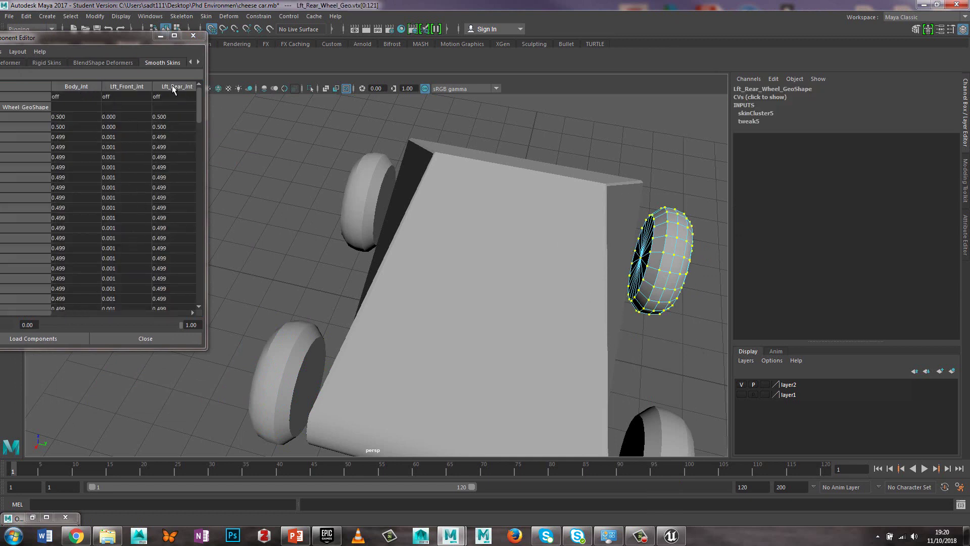
pyautogui.moveTo(170, 114); pyautogui.dragTo(149, 92)
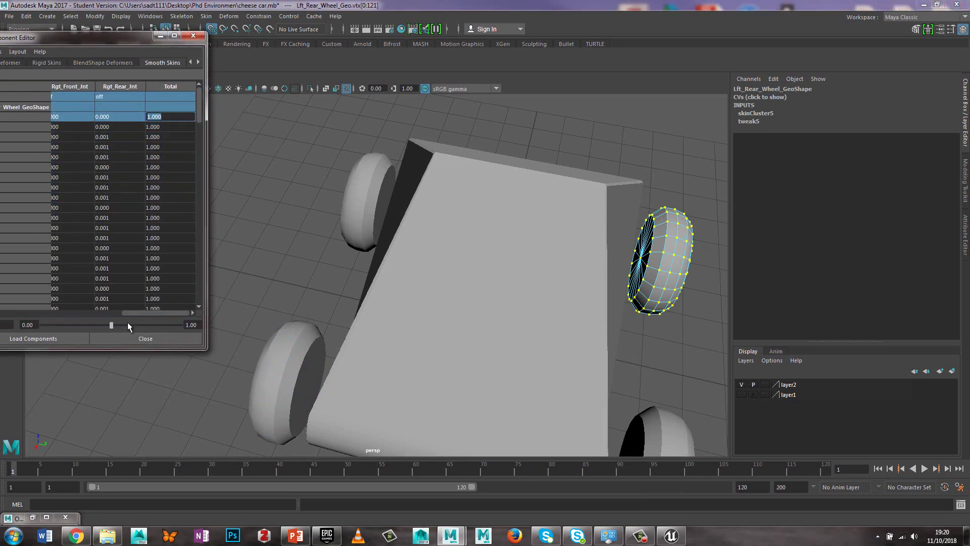
pyautogui.moveTo(133, 313); pyautogui.dragTo(71, 308)
pyautogui.click(70, 118)
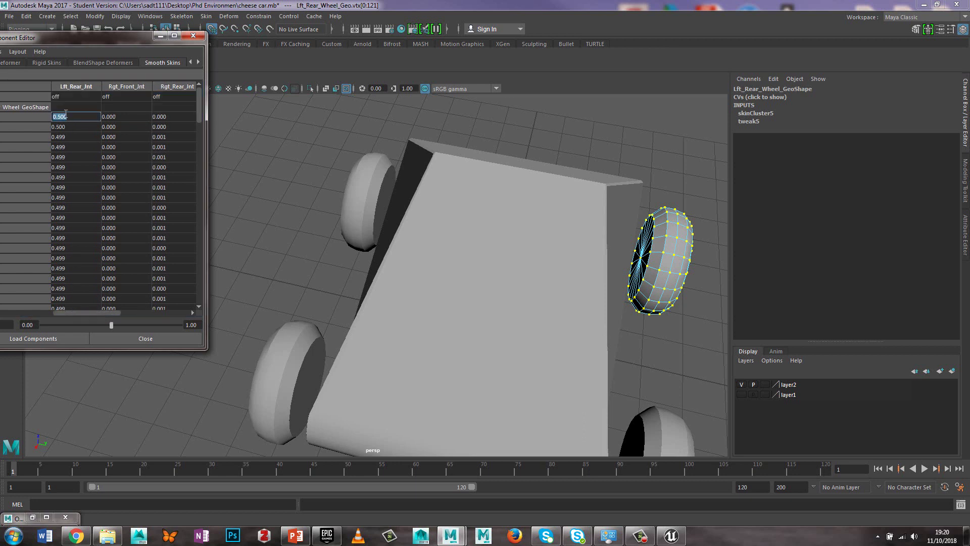
pyautogui.moveTo(60, 107); pyautogui.dragTo(86, 346)
pyautogui.write('1')
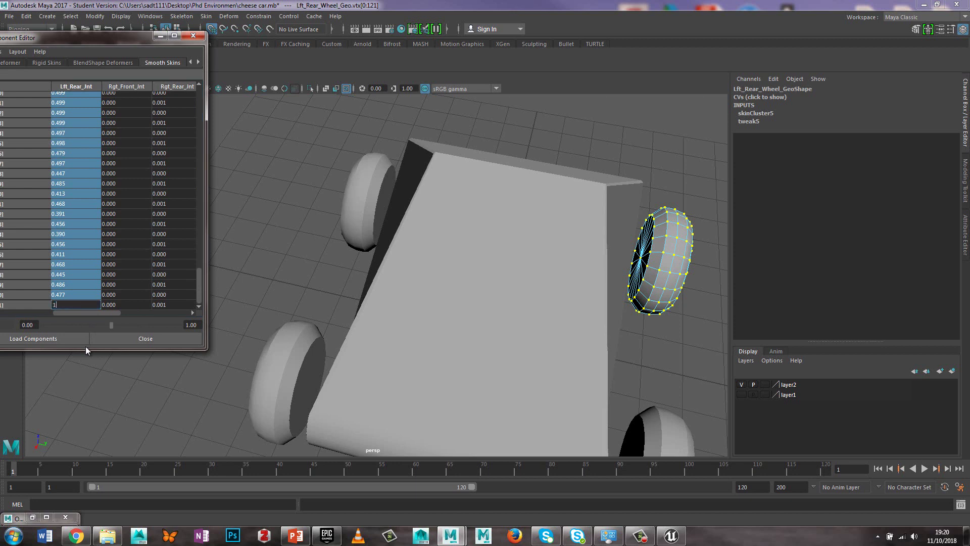
pyautogui.press('Return')
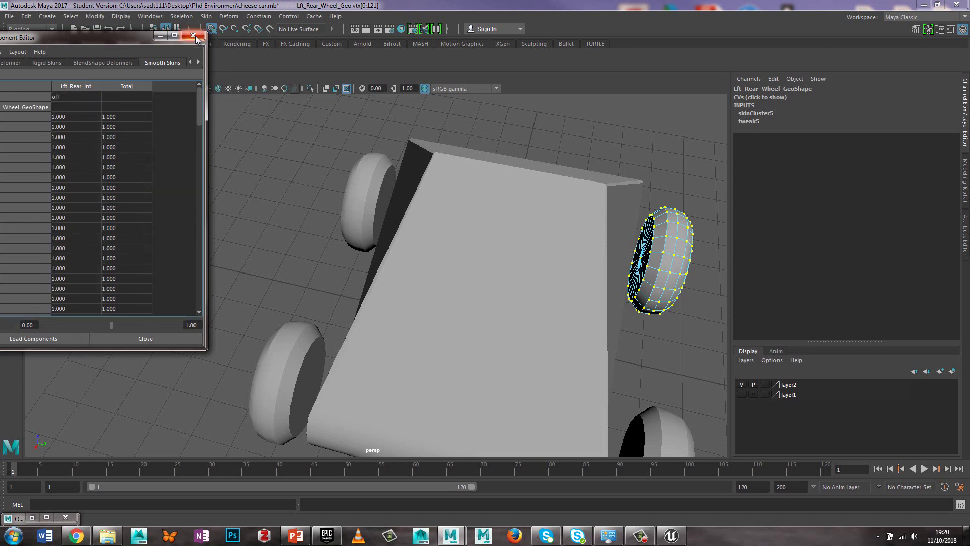
pyautogui.click(275, 162)
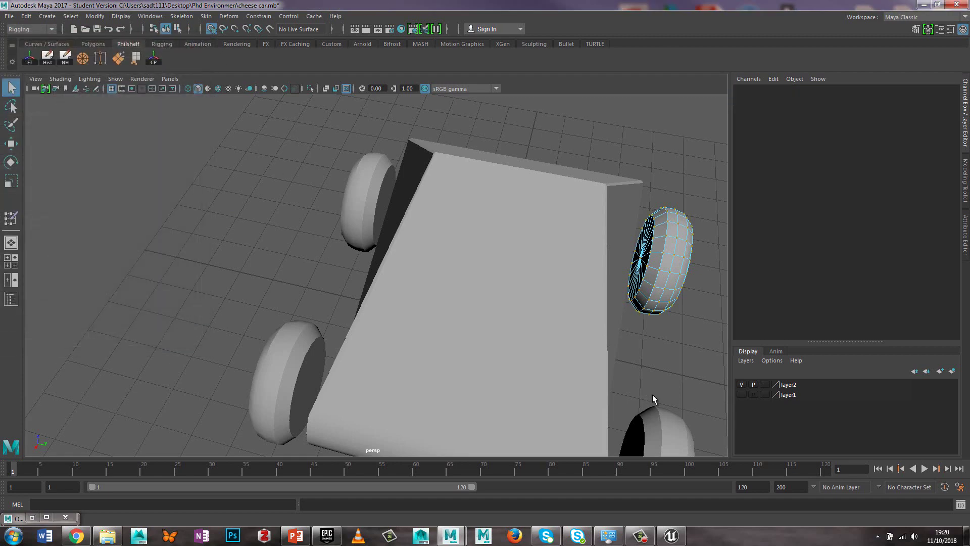
# Select all Lft_Front_Wheel_Geo vertices and open the Component Editor.
pyautogui.keyDown('alt'); pyautogui.moveTo(642, 415); pyautogui.dragTo(528, 272); pyautogui.keyUp('alt')
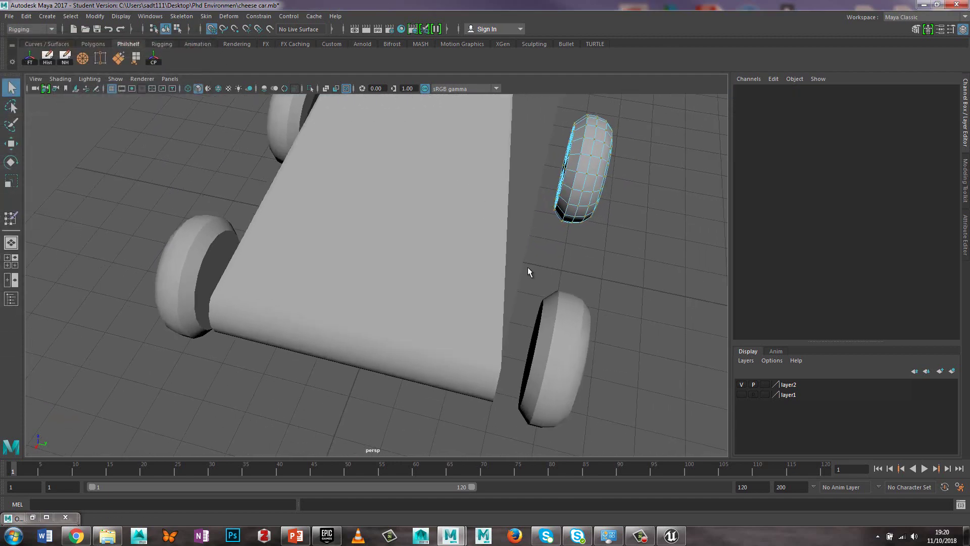
pyautogui.click(574, 331)
pyautogui.moveTo(567, 255); pyautogui.dragTo(517, 271, button='right')
pyautogui.moveTo(506, 261); pyautogui.dragTo(641, 486)
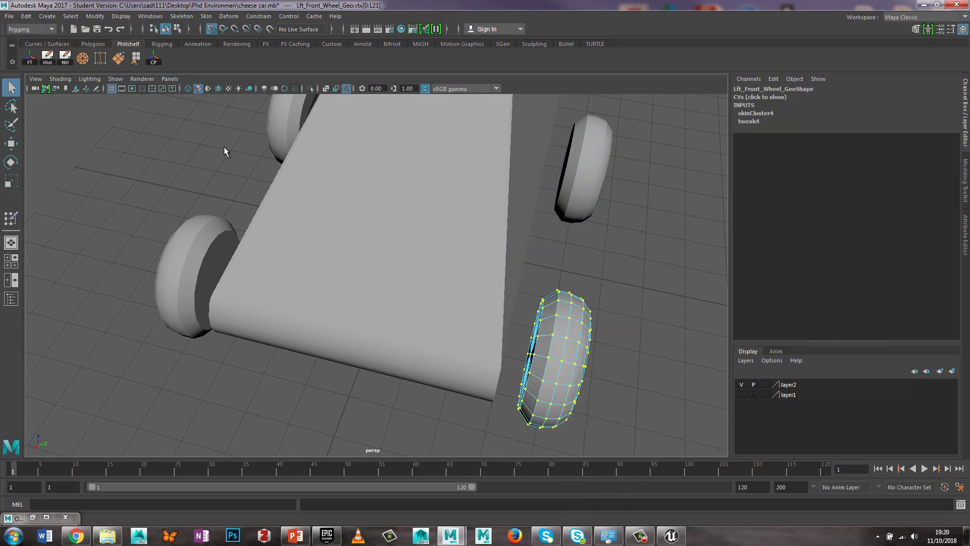
pyautogui.click(152, 21)
pyautogui.moveTo(202, 52)
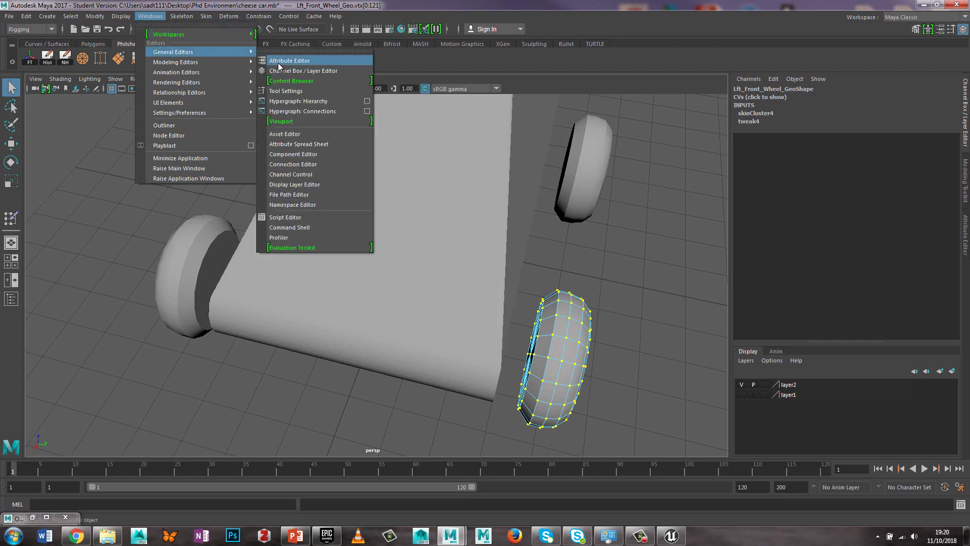
pyautogui.click(300, 155)
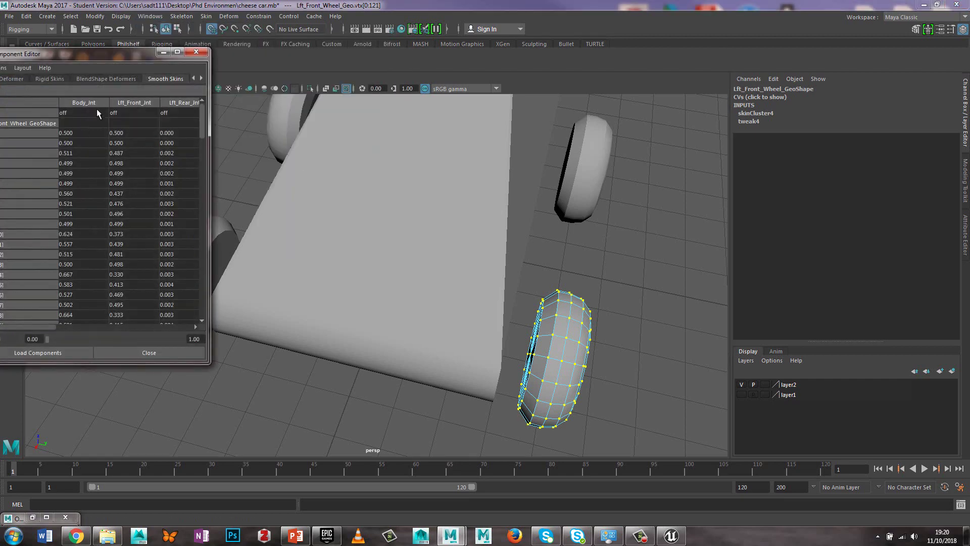
# Set the Lft_Front_Jnt weights down to vtx[121] to 1, then close the editor.
pyautogui.moveTo(103, 53); pyautogui.dragTo(217, 30)
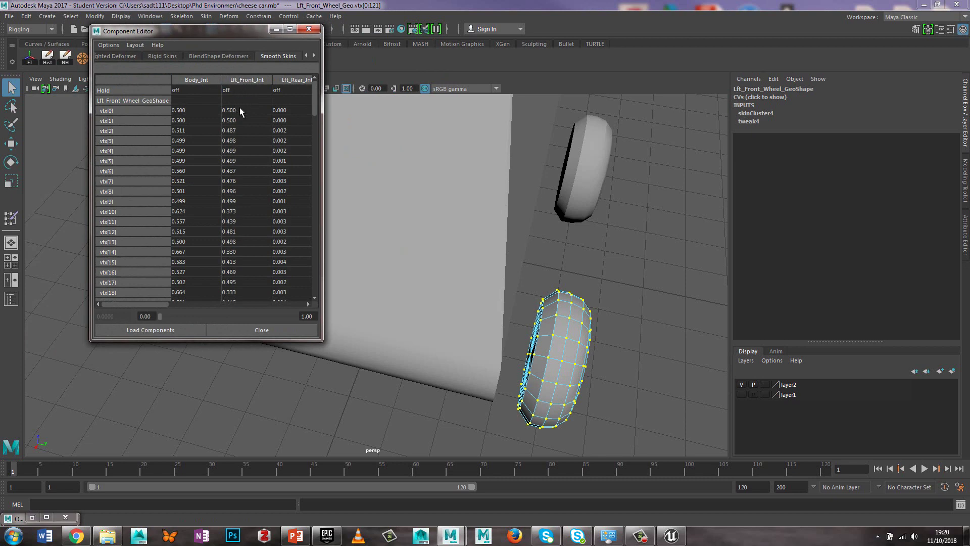
pyautogui.moveTo(240, 111); pyautogui.dragTo(251, 350)
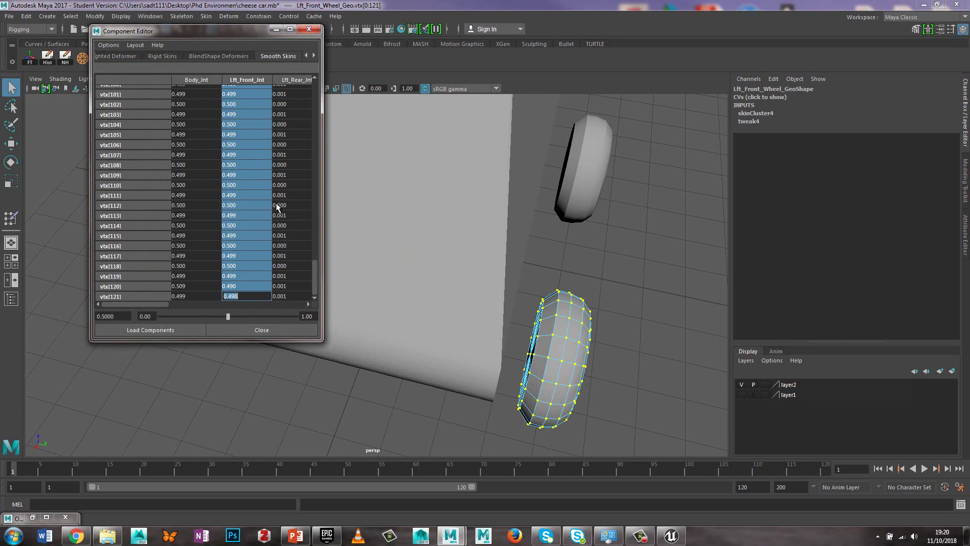
pyautogui.write('1')
pyautogui.press('Return')
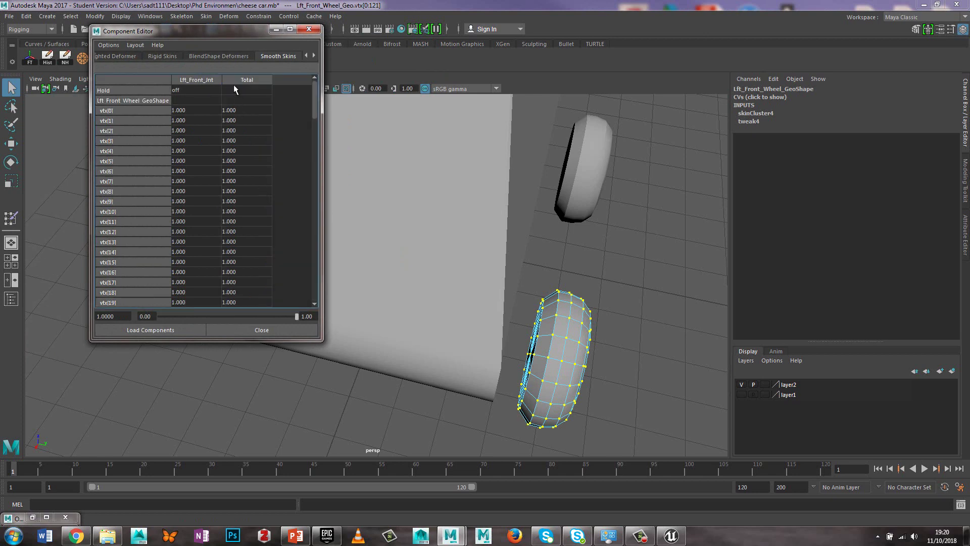
pyautogui.click(309, 29)
# Open the Bind Skin options, then close them without rebinding.
pyautogui.click(205, 16)
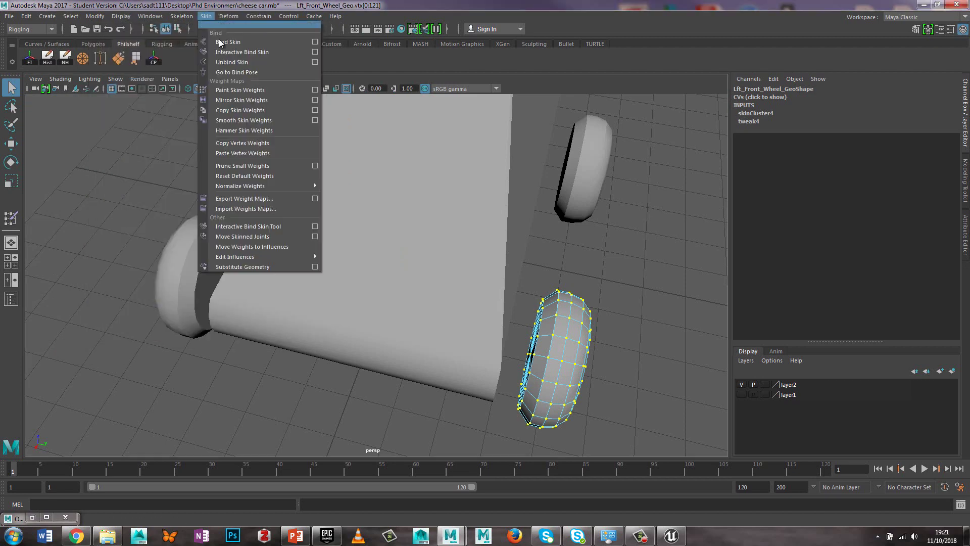
pyautogui.click(315, 41)
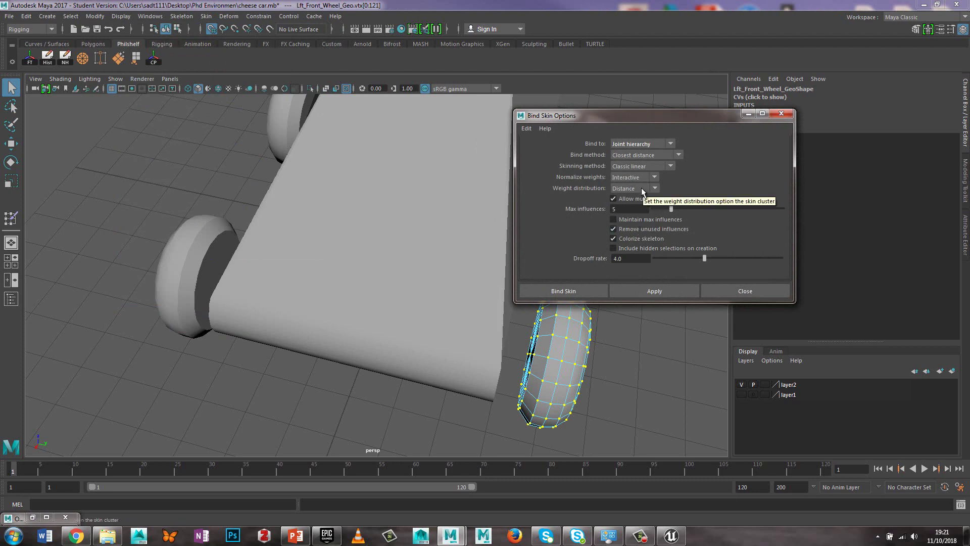
pyautogui.click(563, 290)
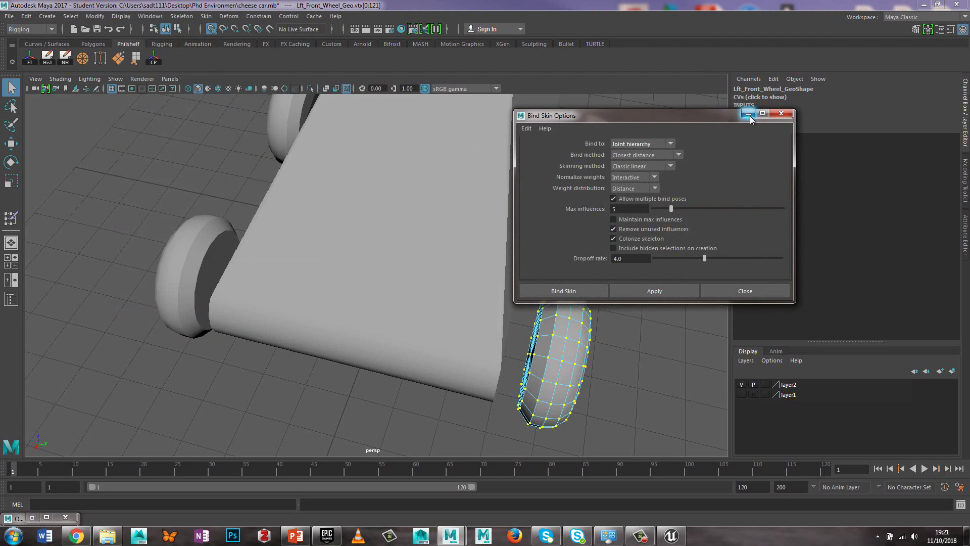
# Select Car_Body_Geo, frame it, and switch to the four-view layout framed in the top view.
pyautogui.click(462, 233)
pyautogui.press('f')
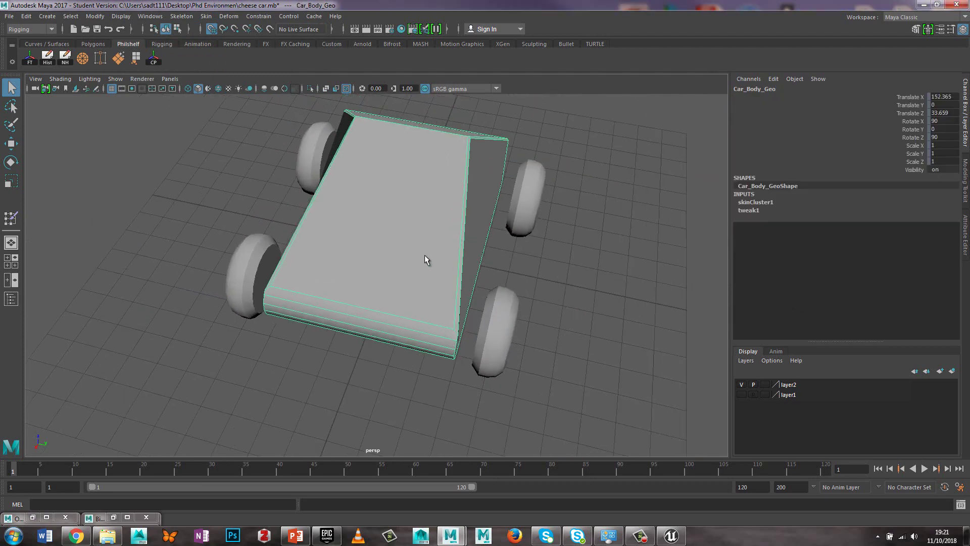
pyautogui.moveTo(423, 255)
pyautogui.keyDown('alt'); pyautogui.mouseDown()
pyautogui.moveTo(448, 263)
pyautogui.moveTo(427, 260)
pyautogui.mouseUp(); pyautogui.keyUp('alt')
pyautogui.press('space')
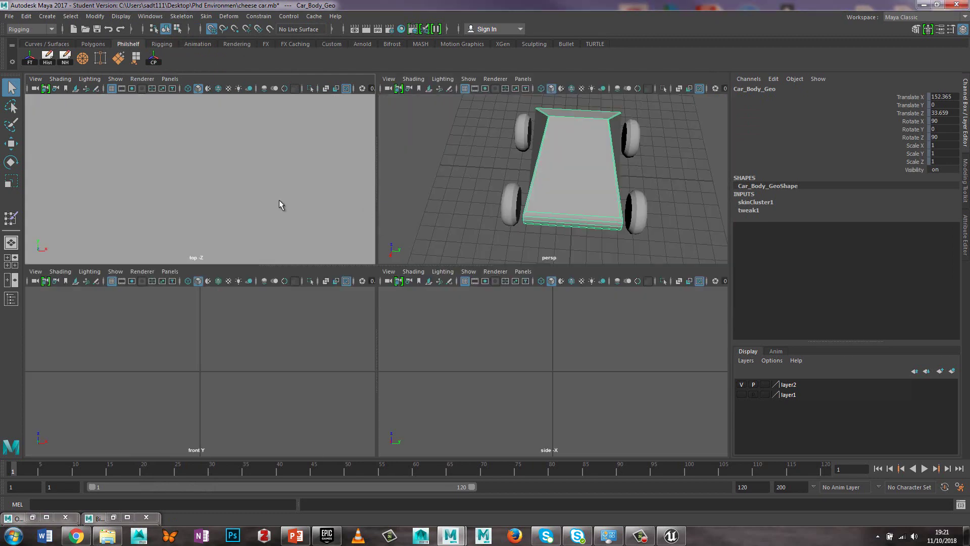
pyautogui.press('f')
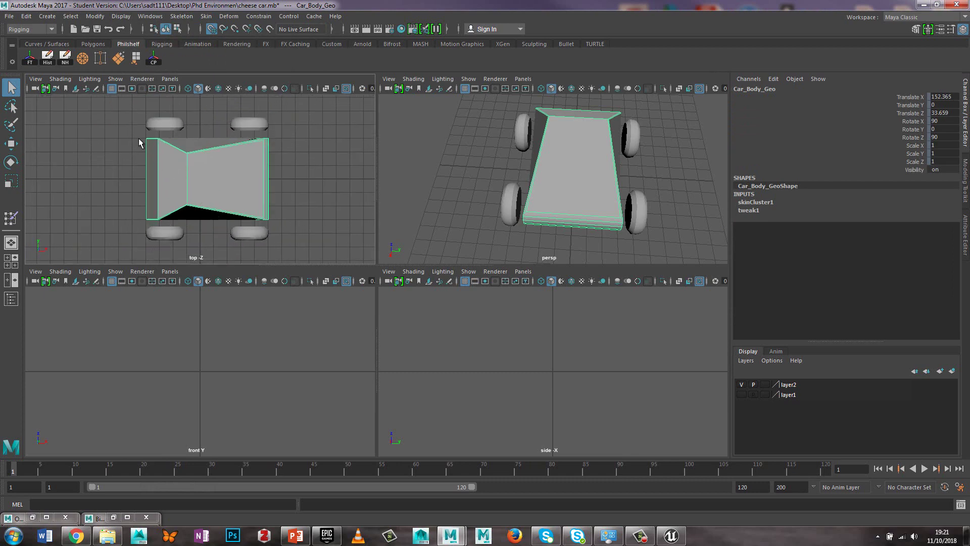
# Select all Car_Body_Geo vertices, set their Body_Jnt weights to 1, and close the Component Editor.
pyautogui.moveTo(153, 139); pyautogui.dragTo(111, 138, button='right')
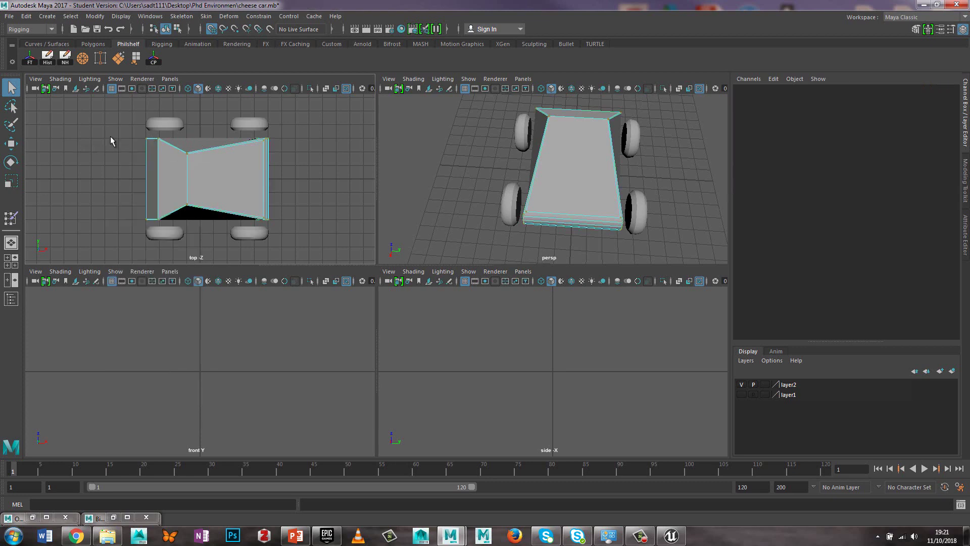
pyautogui.moveTo(121, 131); pyautogui.dragTo(301, 224)
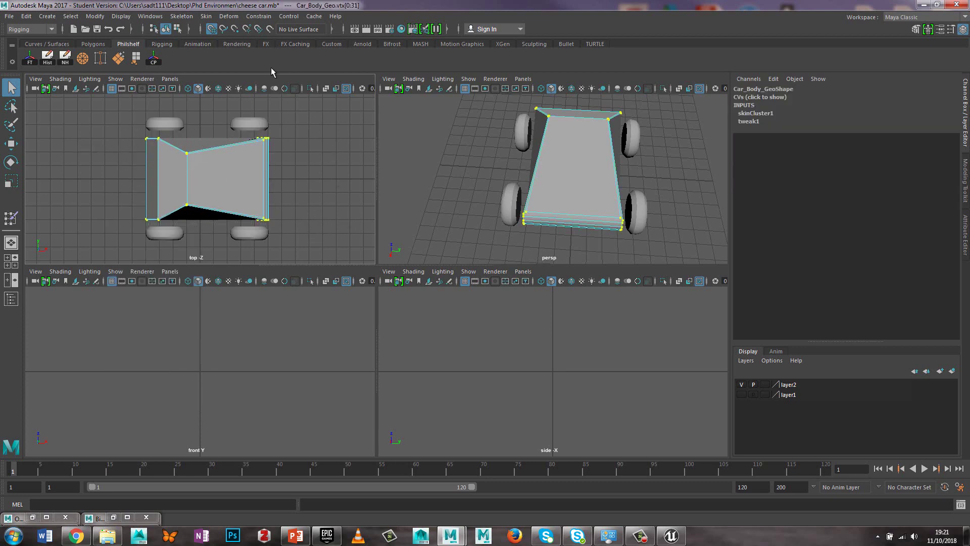
pyautogui.click(158, 18)
pyautogui.moveTo(174, 52)
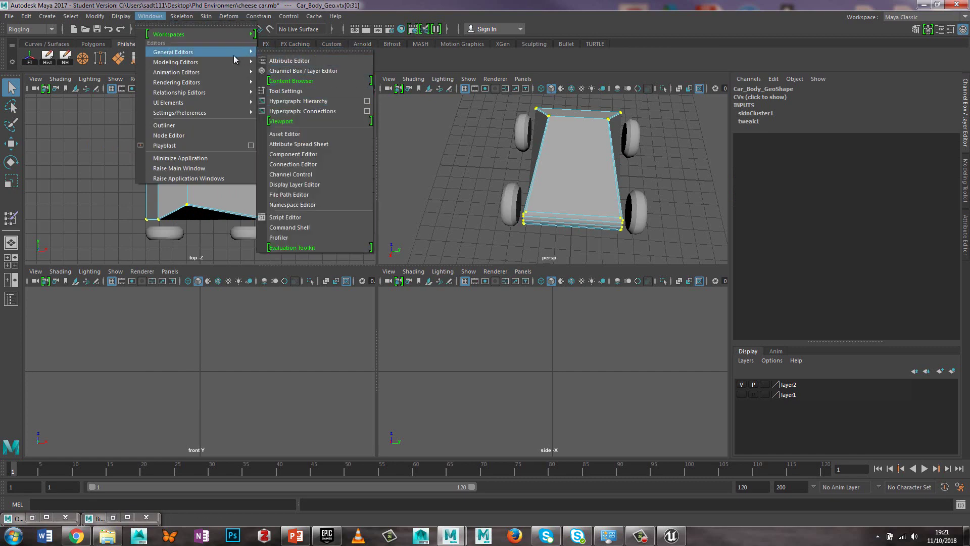
pyautogui.click(283, 154)
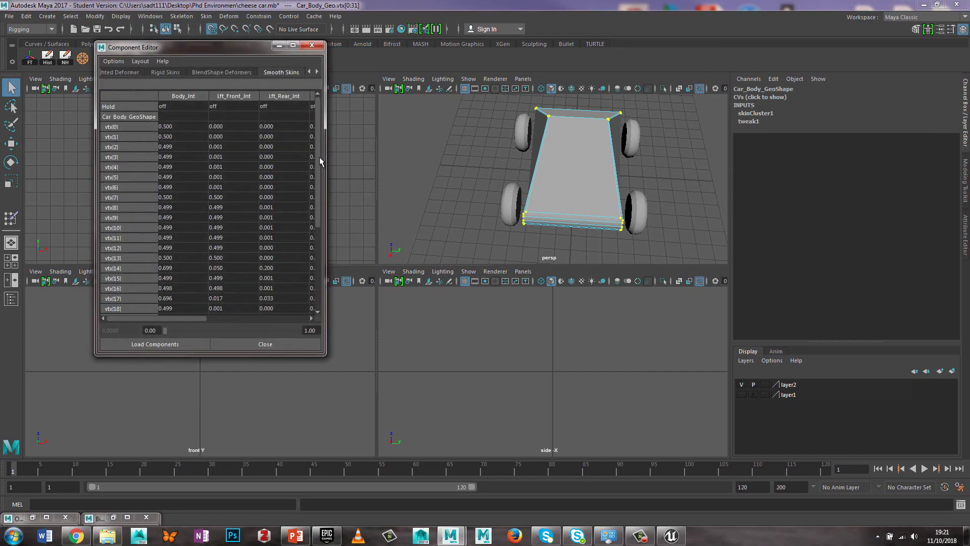
pyautogui.moveTo(177, 127); pyautogui.dragTo(206, 322)
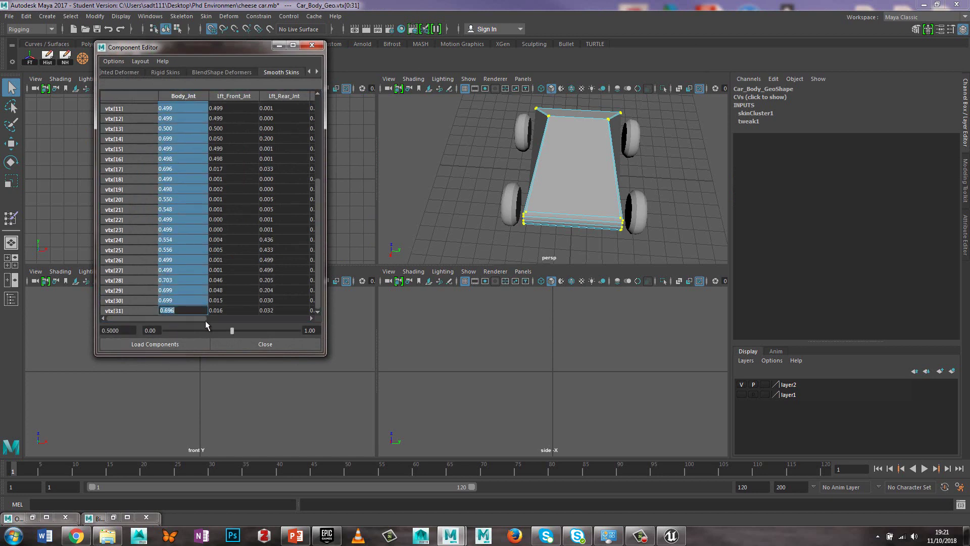
pyautogui.write('1')
pyautogui.press('Return')
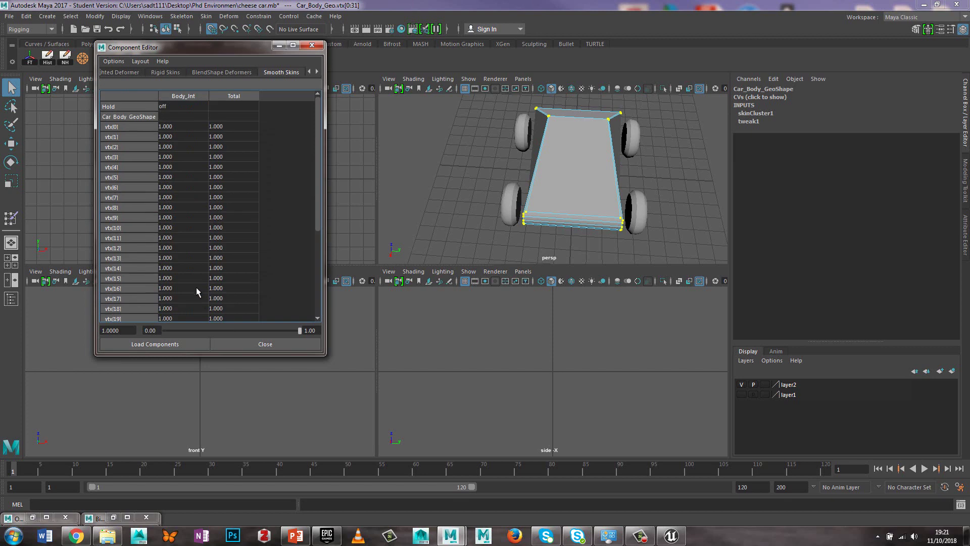
pyautogui.click(311, 45)
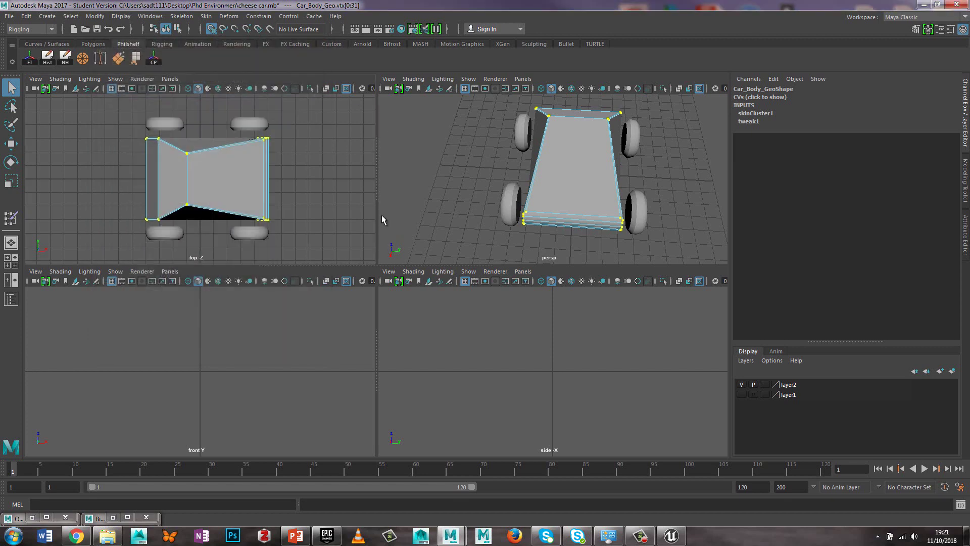
pyautogui.click(9, 17)
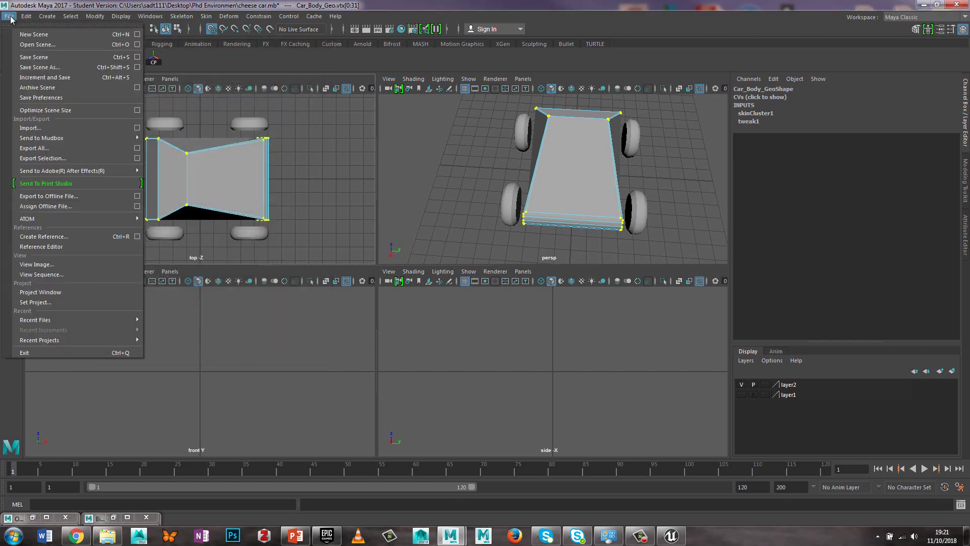
# Save cheese car.mb past the Student Version warning, then frame the car in the front view.
pyautogui.click(31, 60)
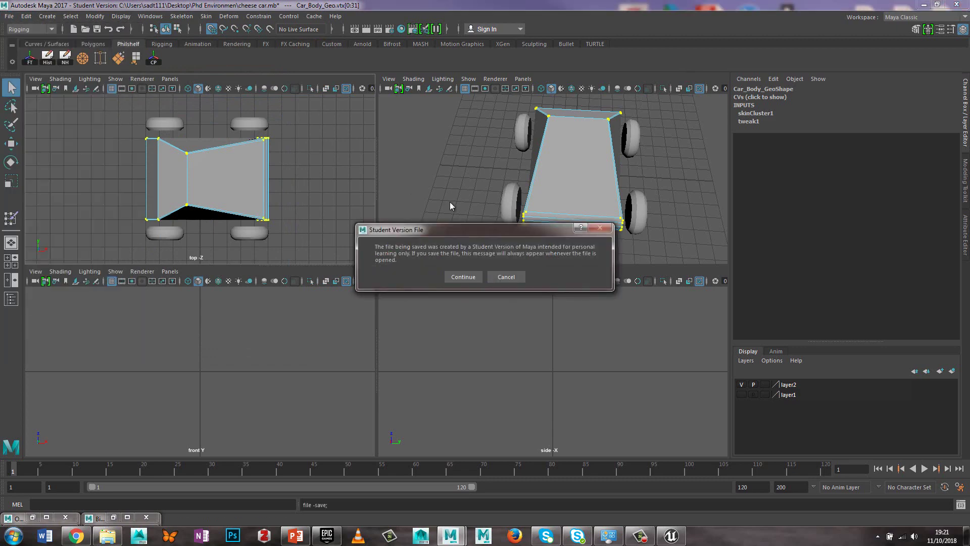
pyautogui.click(462, 277)
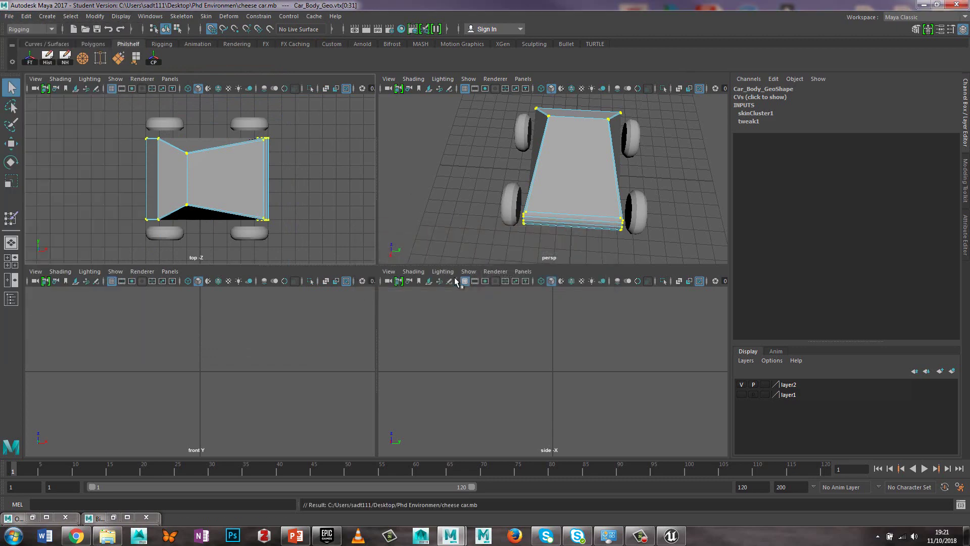
pyautogui.press('f')
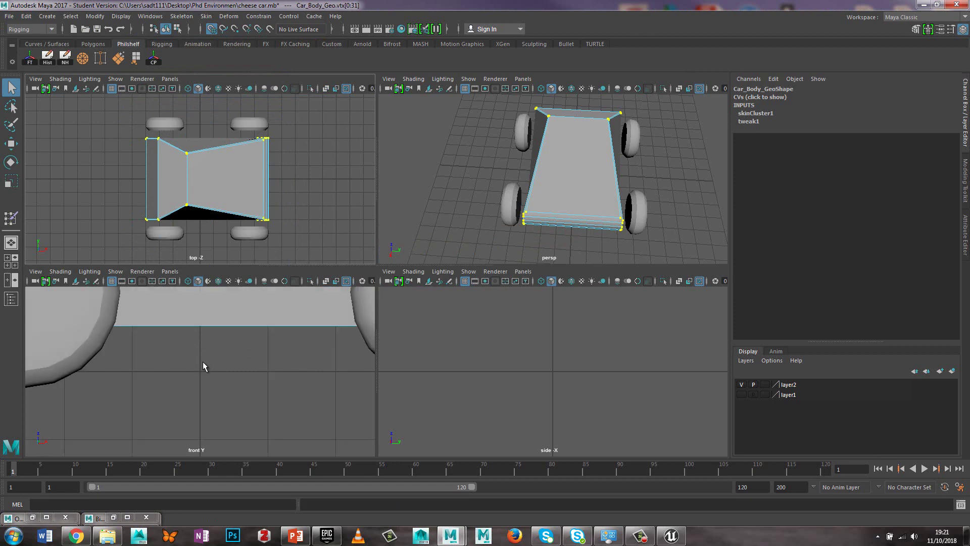
pyautogui.scroll(-3, 202, 362)
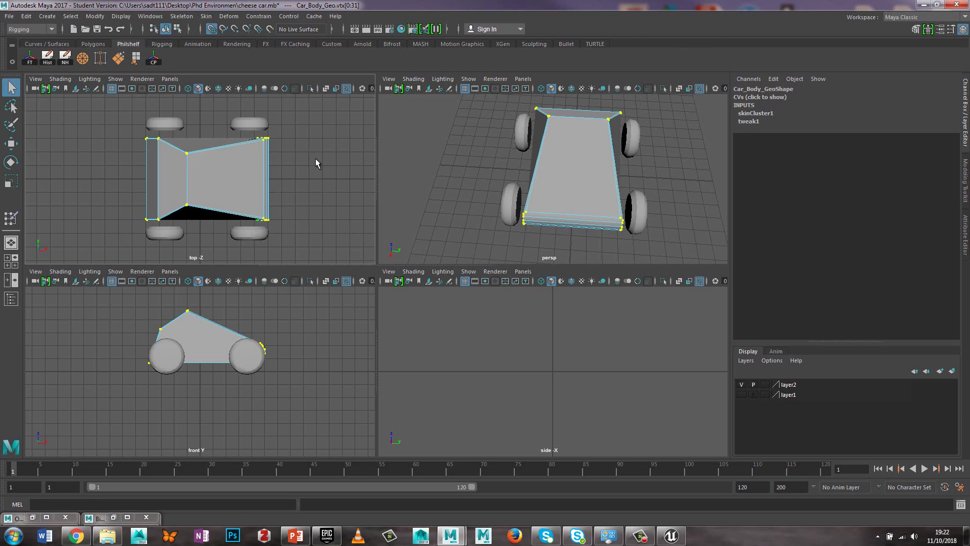
# Pick the car body's top-left corner and inner bottom vertices, then select and deselect the left rear wheel.
pyautogui.click(299, 148)
pyautogui.scroll(2, 273, 128)
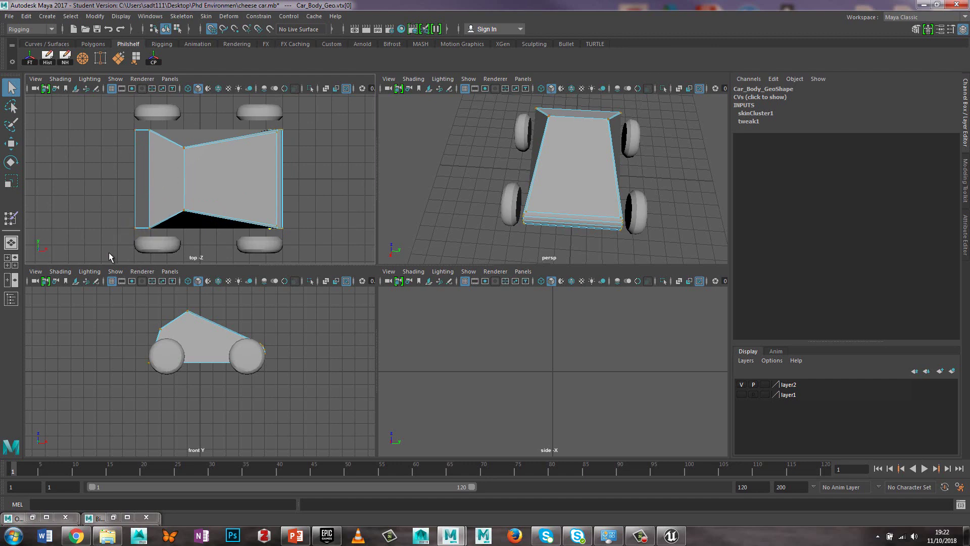
pyautogui.click(149, 130)
pyautogui.click(173, 222)
pyautogui.click(178, 116)
pyautogui.click(201, 114)
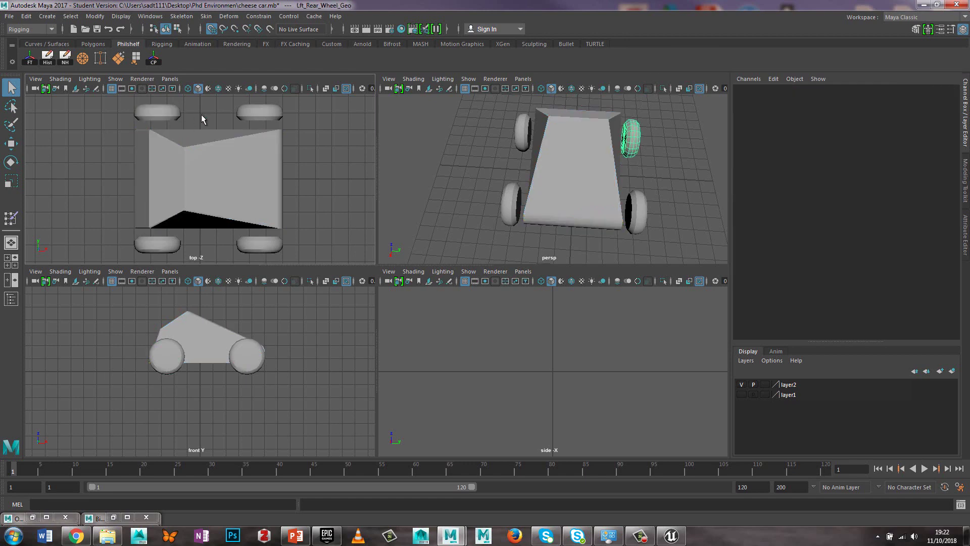
pyautogui.scroll(2, 201, 114)
pyautogui.scroll(-2, 201, 114)
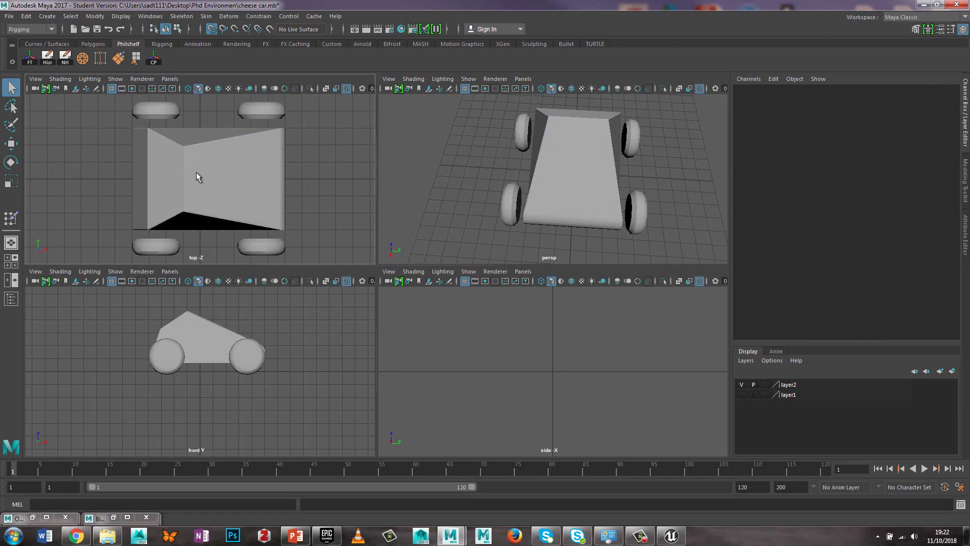
pyautogui.scroll(3, 168, 128)
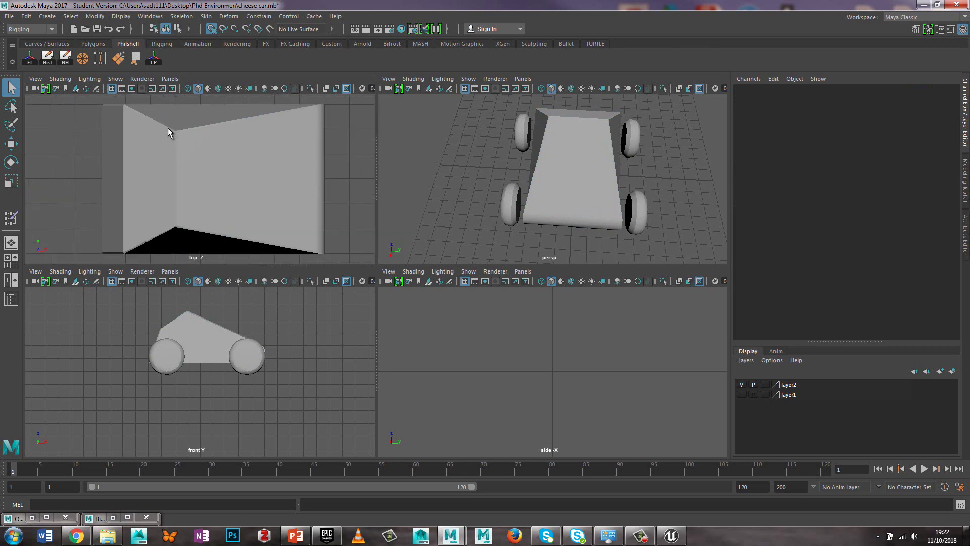
# Show the skeleton layer and rotate Lft_Rear_Jnt to check that the left rear wheel turns.
pyautogui.click(741, 394)
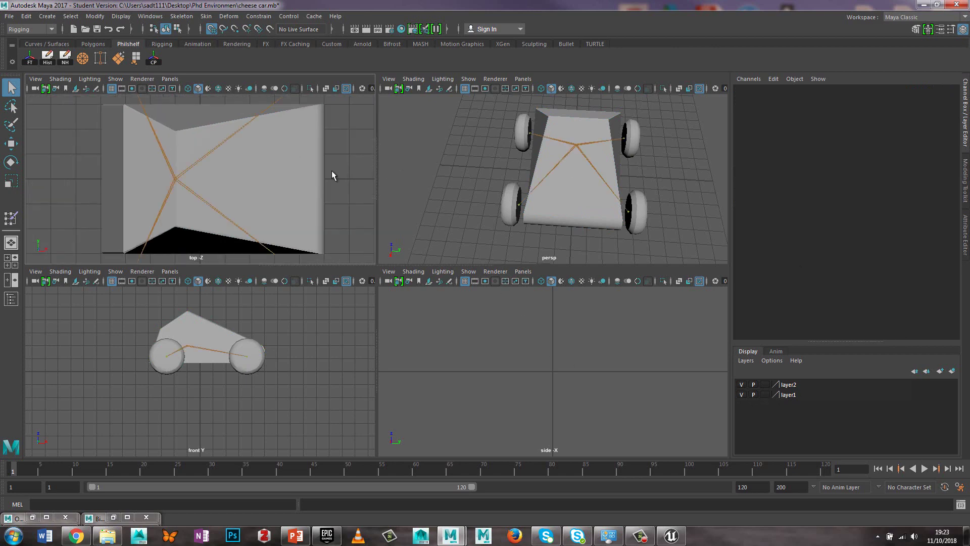
pyautogui.keyDown('alt'); pyautogui.moveTo(299, 132); pyautogui.dragTo(238, 199, button='middle'); pyautogui.keyUp('alt')
pyautogui.scroll(4, 235, 196)
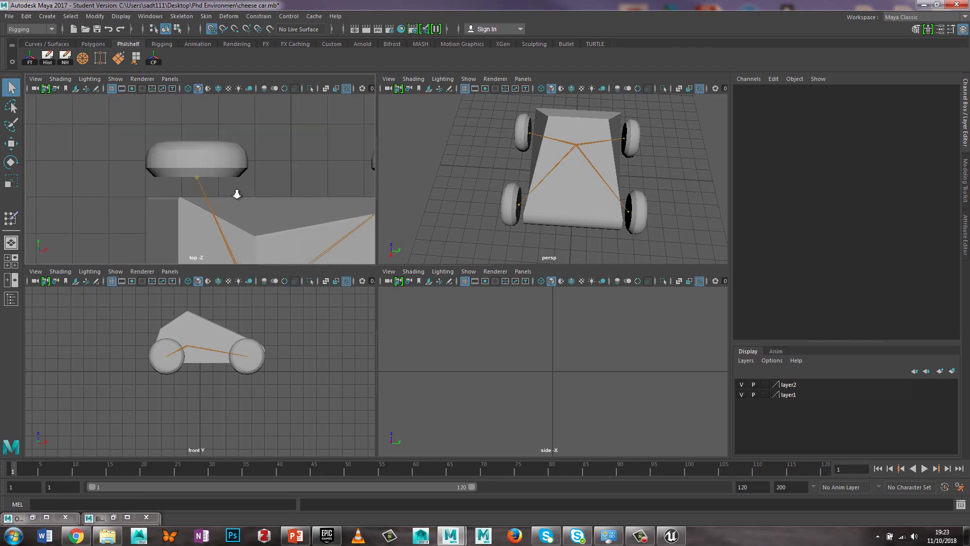
pyautogui.click(191, 177)
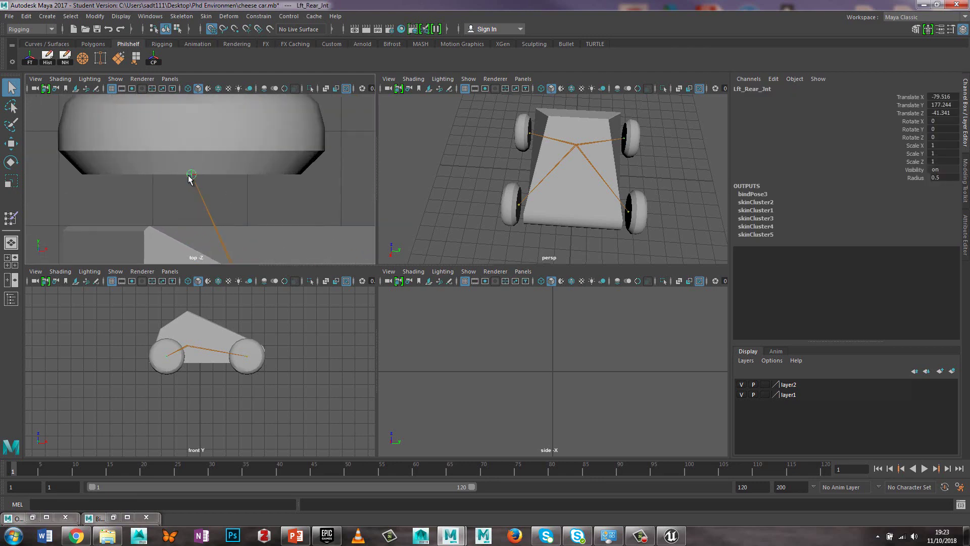
pyautogui.press('r')
pyautogui.press('e')
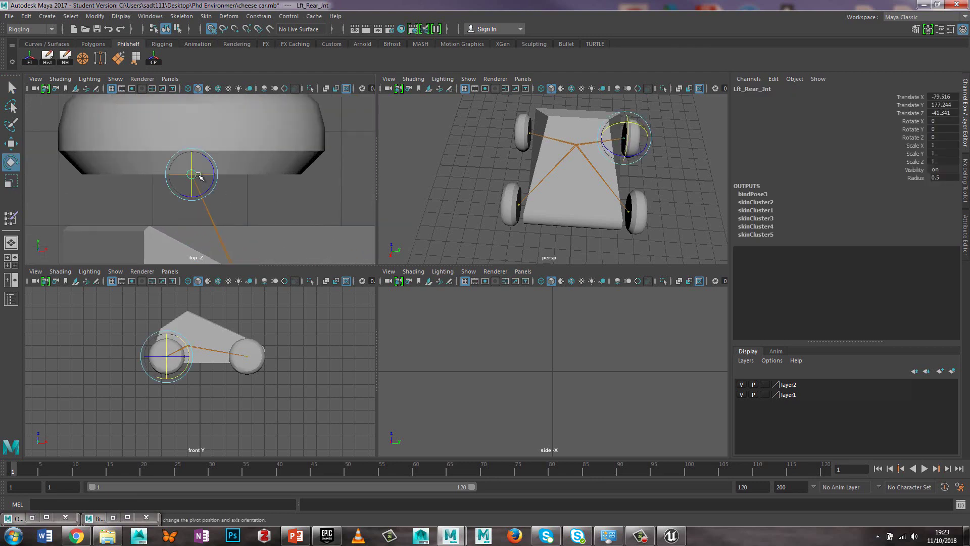
pyautogui.moveTo(203, 177); pyautogui.dragTo(125, 168)
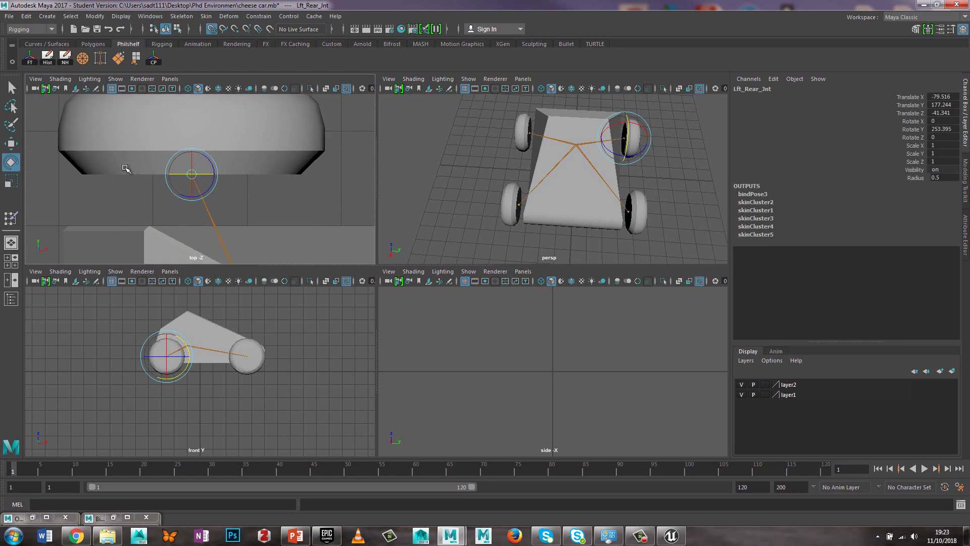
# Deselect the wheel joint and reframe the top view around the whole car.
pyautogui.click(304, 202)
pyautogui.scroll(-1, 305, 202)
pyautogui.scroll(-2, 306, 202)
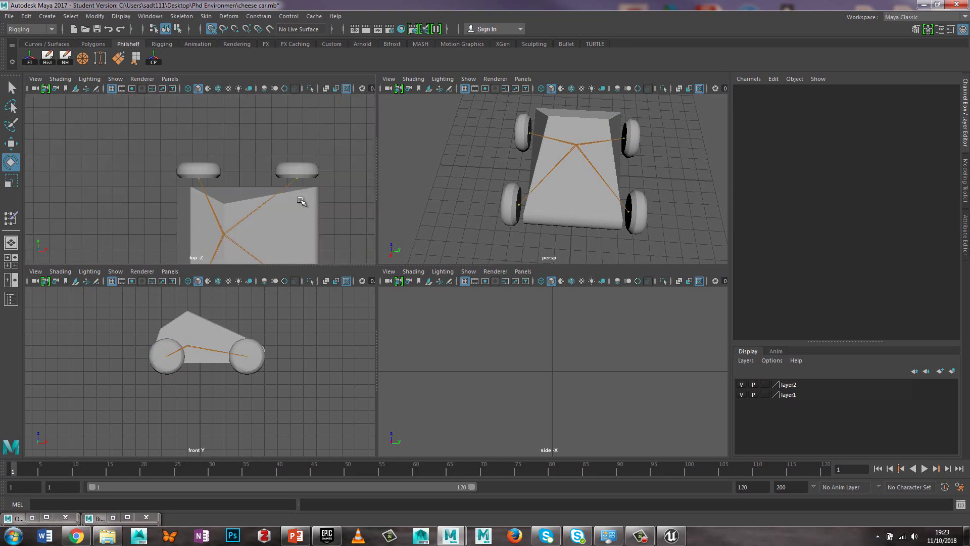
pyautogui.keyDown('alt'); pyautogui.moveTo(298, 198); pyautogui.dragTo(266, 119, button='middle'); pyautogui.keyUp('alt')
pyautogui.scroll(2, 257, 134)
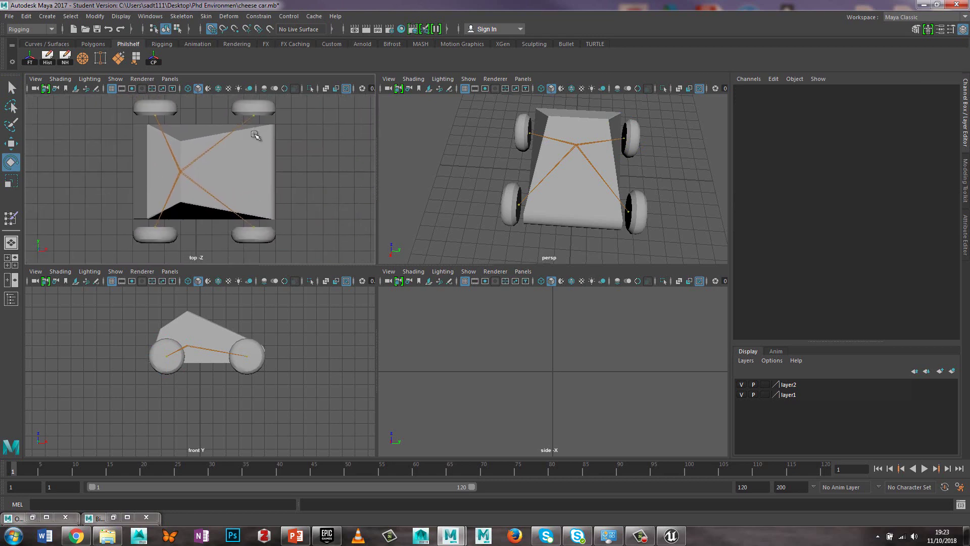
pyautogui.scroll(-2, 255, 136)
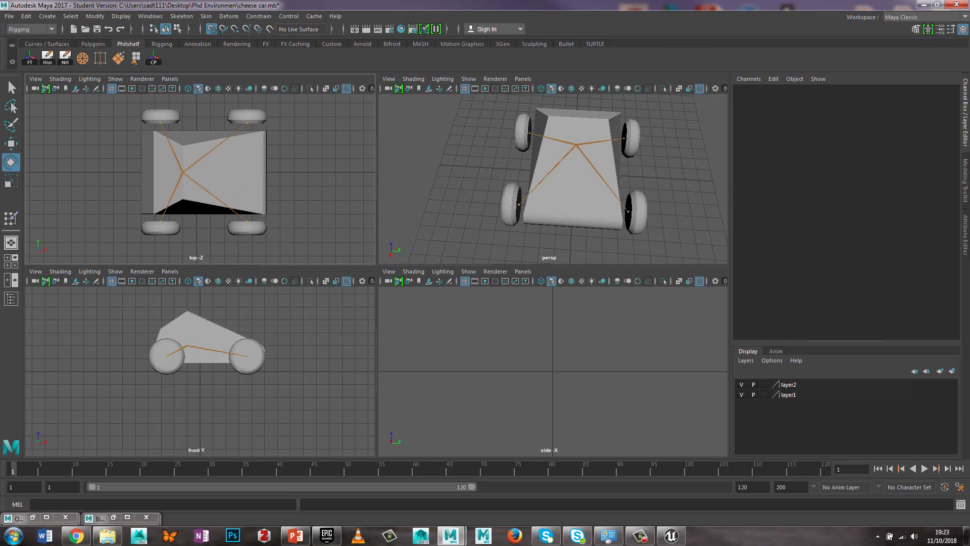